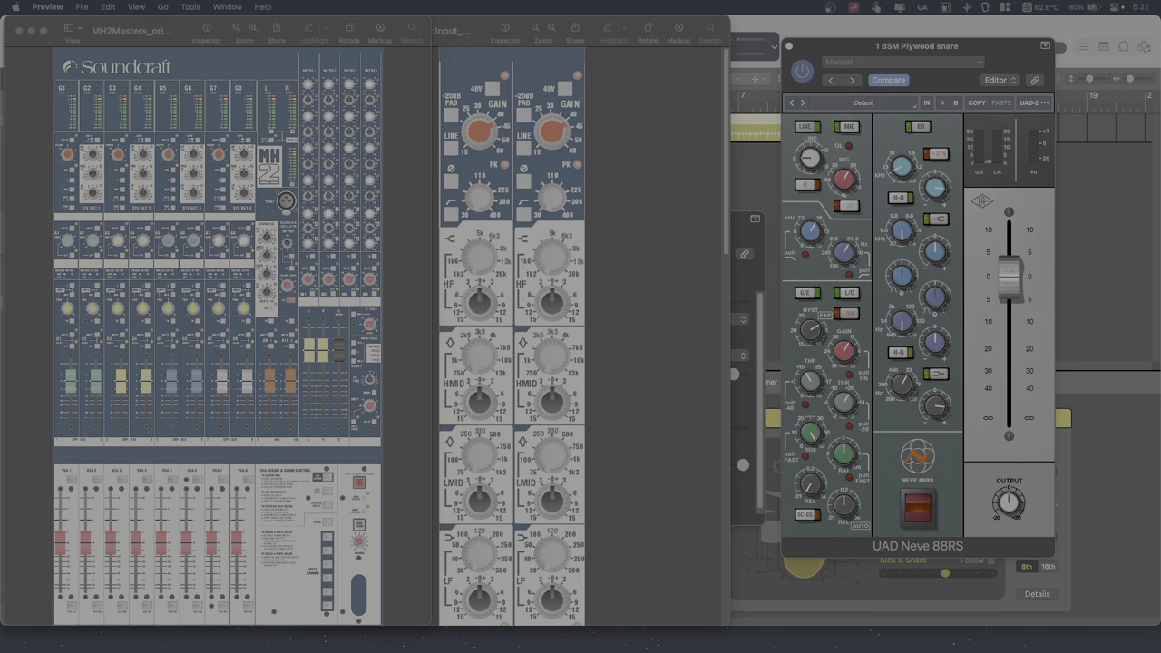
Examine the mono input strip's EQ section in the MH2MonoInput image, then close both console image windows
left_click(614, 227)
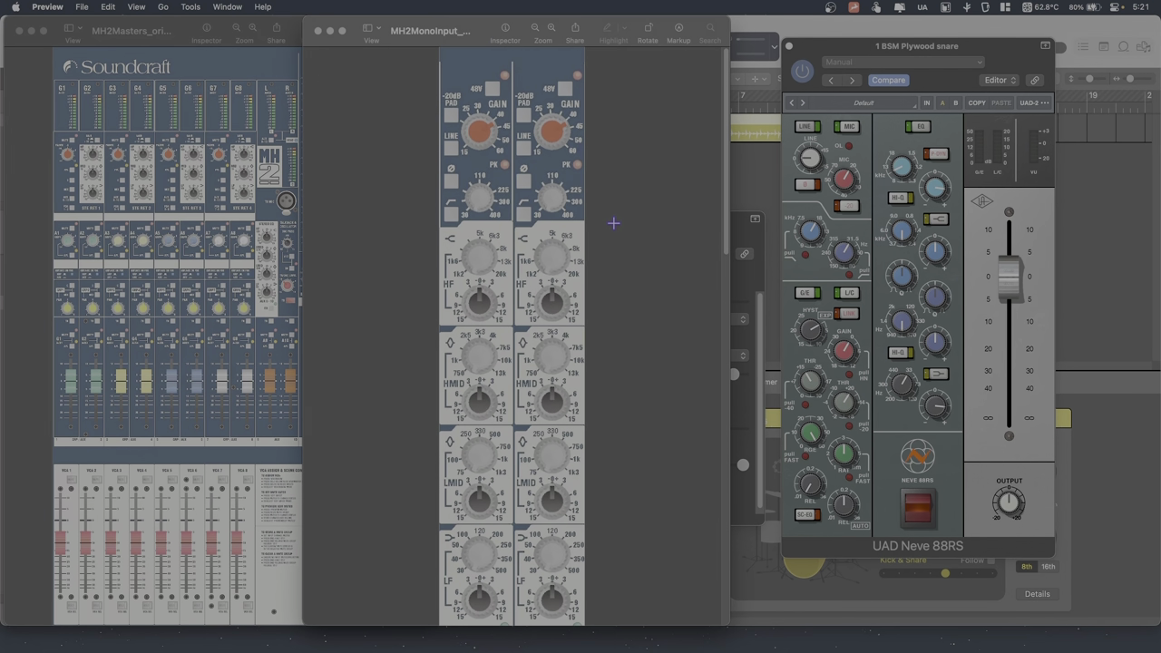
scroll(595, 337, "up", 2)
scroll(594, 337, "down", 10)
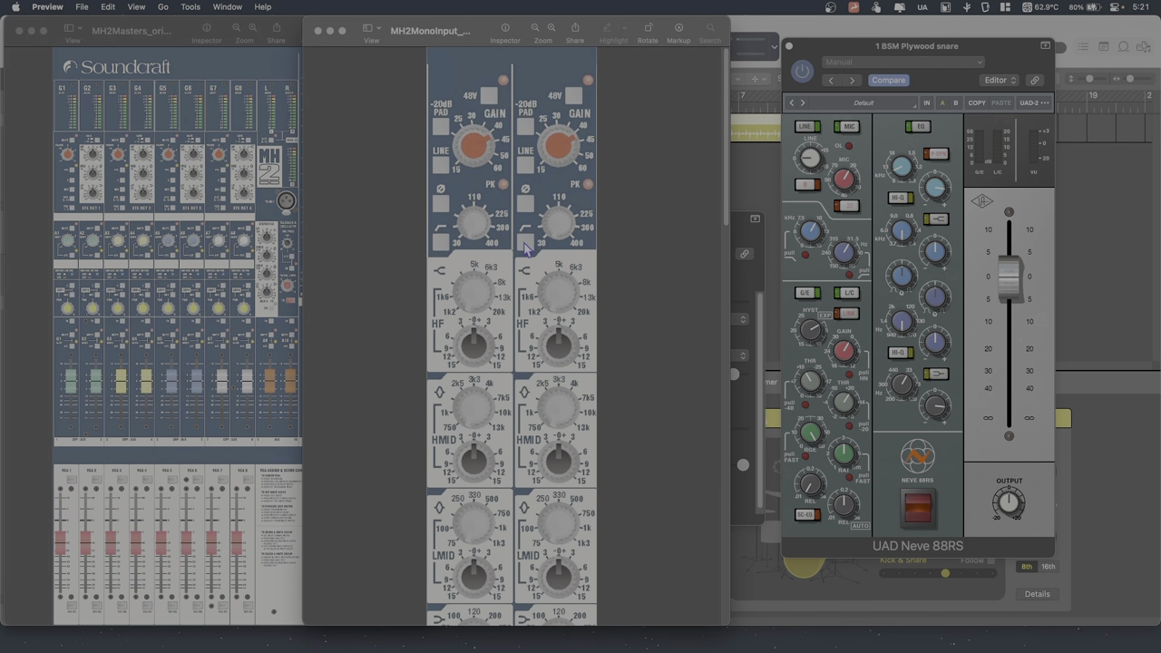
scroll(470, 148, "down", 5)
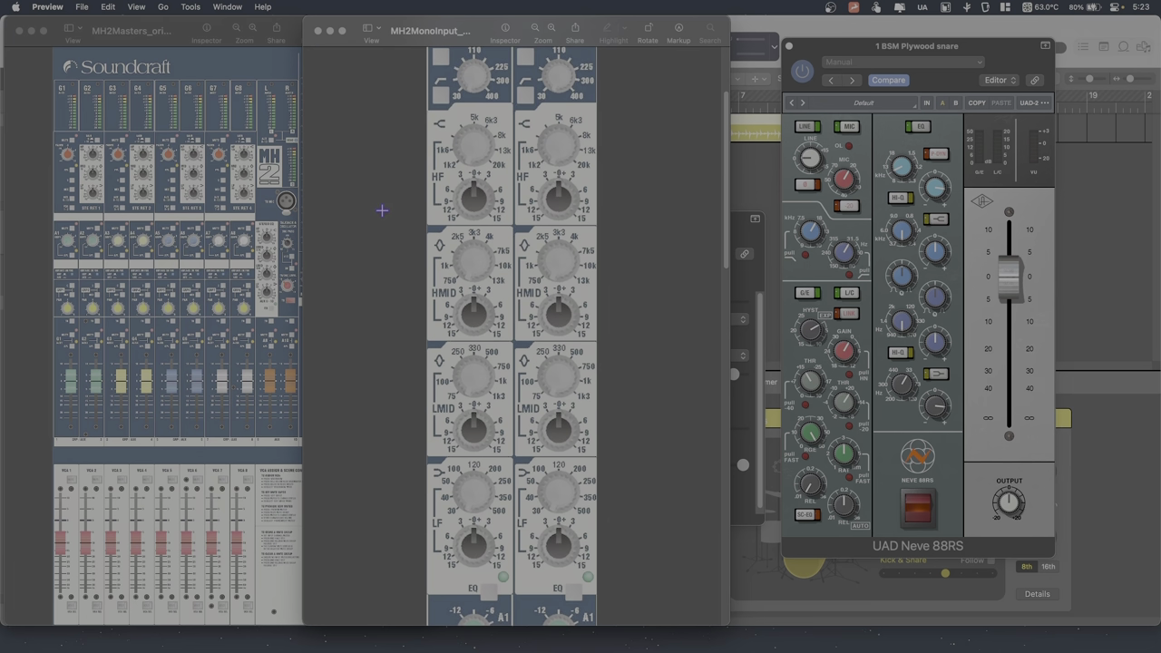
left_click(318, 30)
left_click(19, 31)
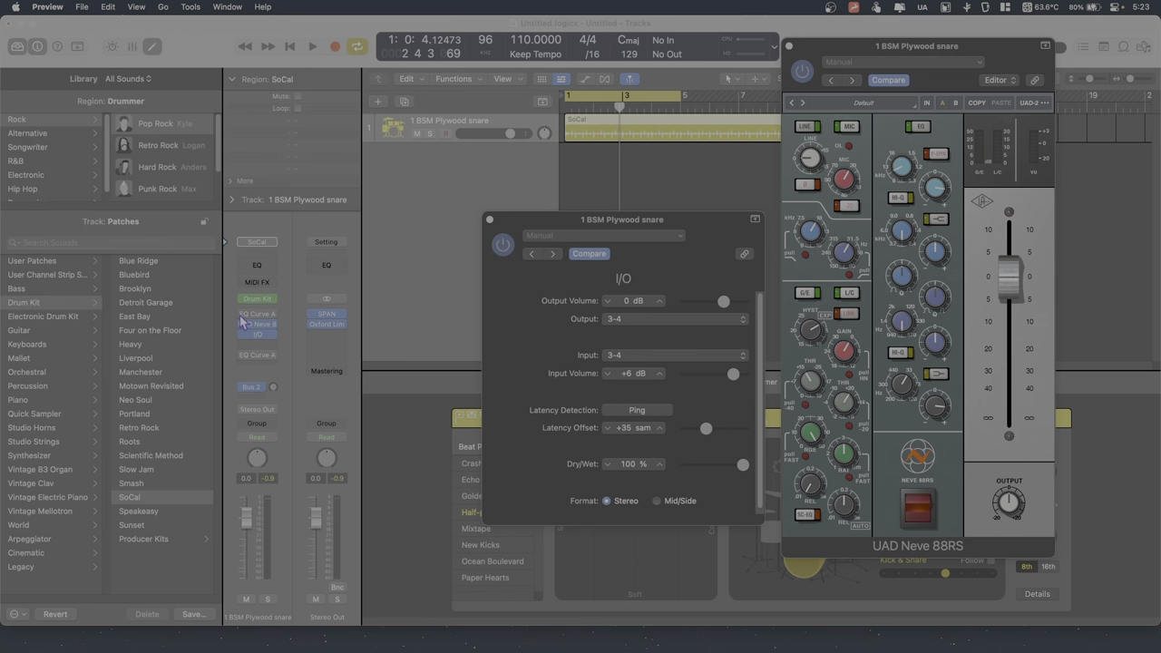
Open the last EQ Curve Analyzer insert on the snare track and arrange it beside the I/O plug-in window
left_click(258, 359)
left_click_drag(613, 224, 701, 203)
left_click_drag(430, 99, 420, 80)
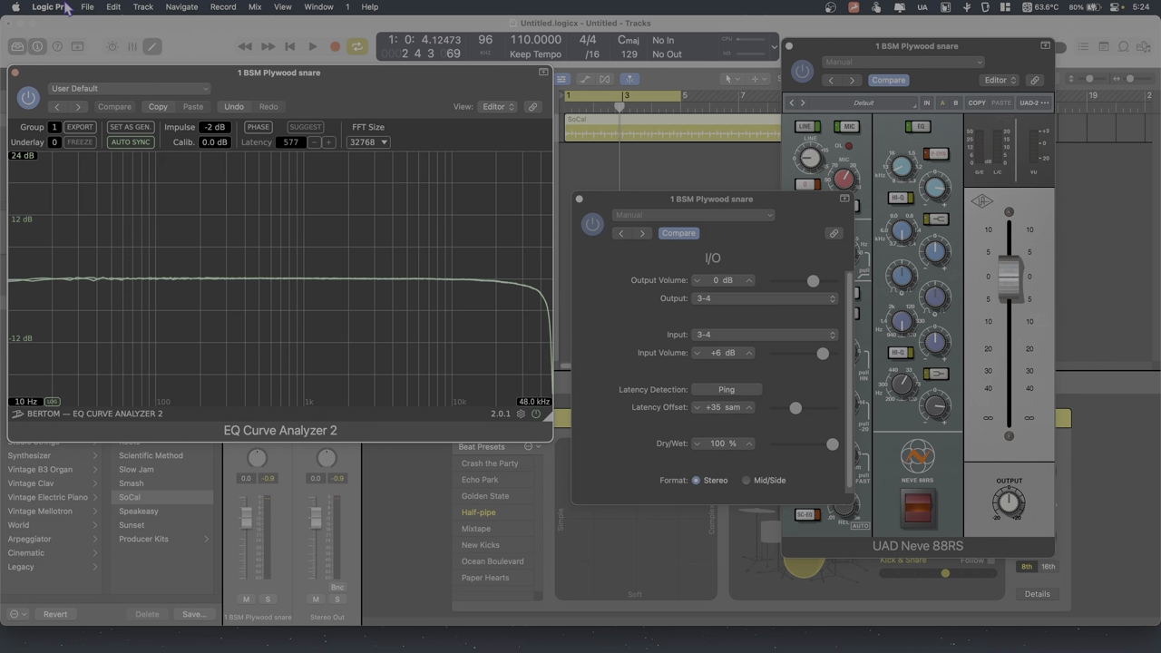
Check the sample rate in the project's audio settings, then close the settings window
left_click(96, 9)
mouse_move(127, 198)
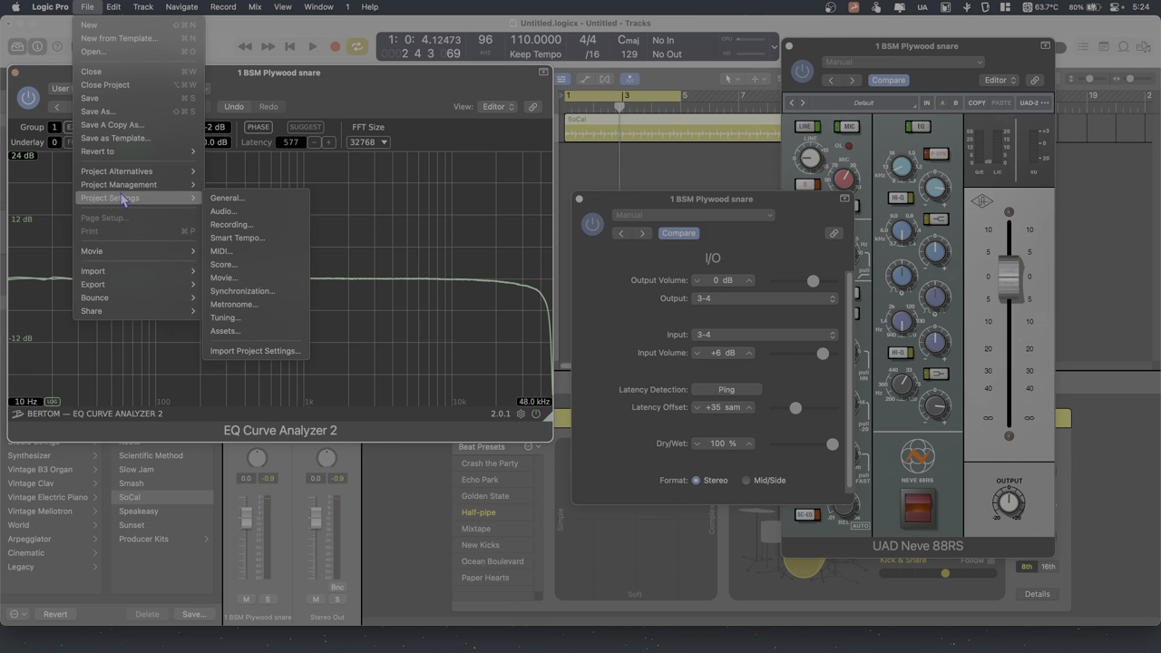
left_click(238, 212)
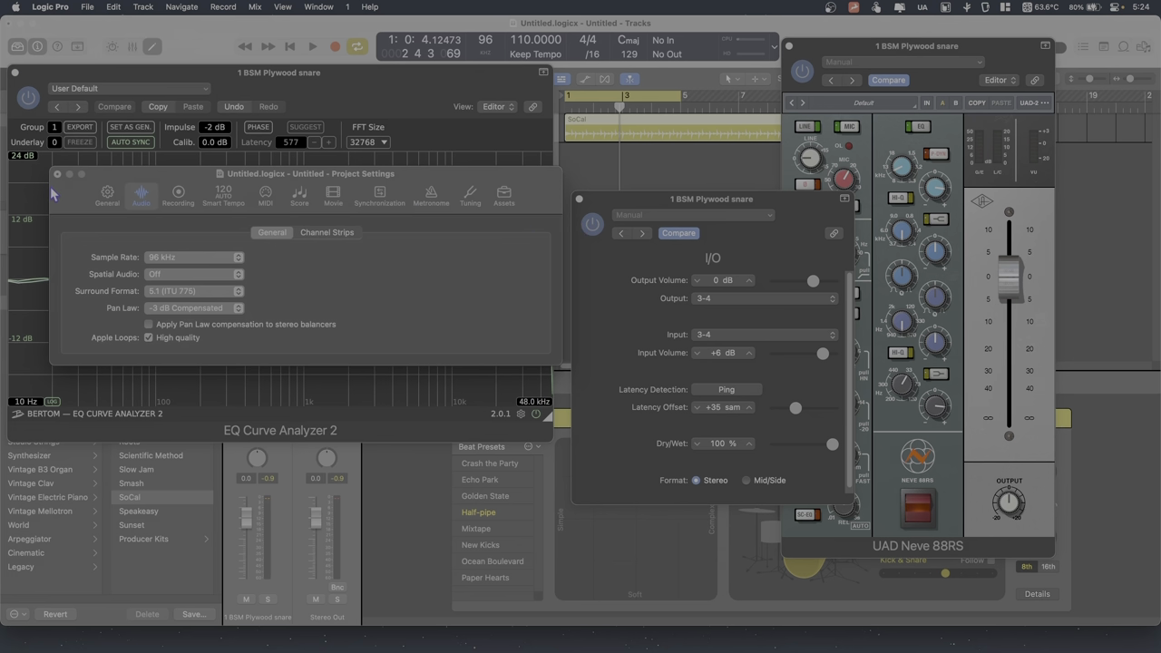
left_click(58, 178)
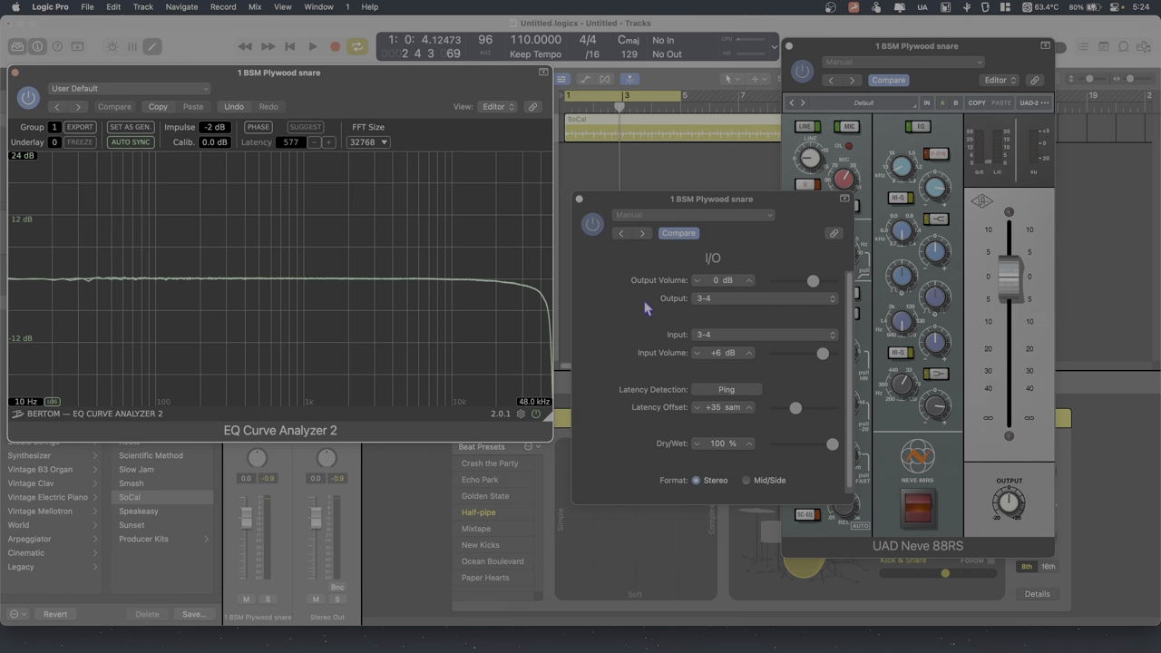
Set the I/O plug-in's Dry/Wet to 0% and power on the Neve 88RS with its EQ section switched off
left_click(833, 445)
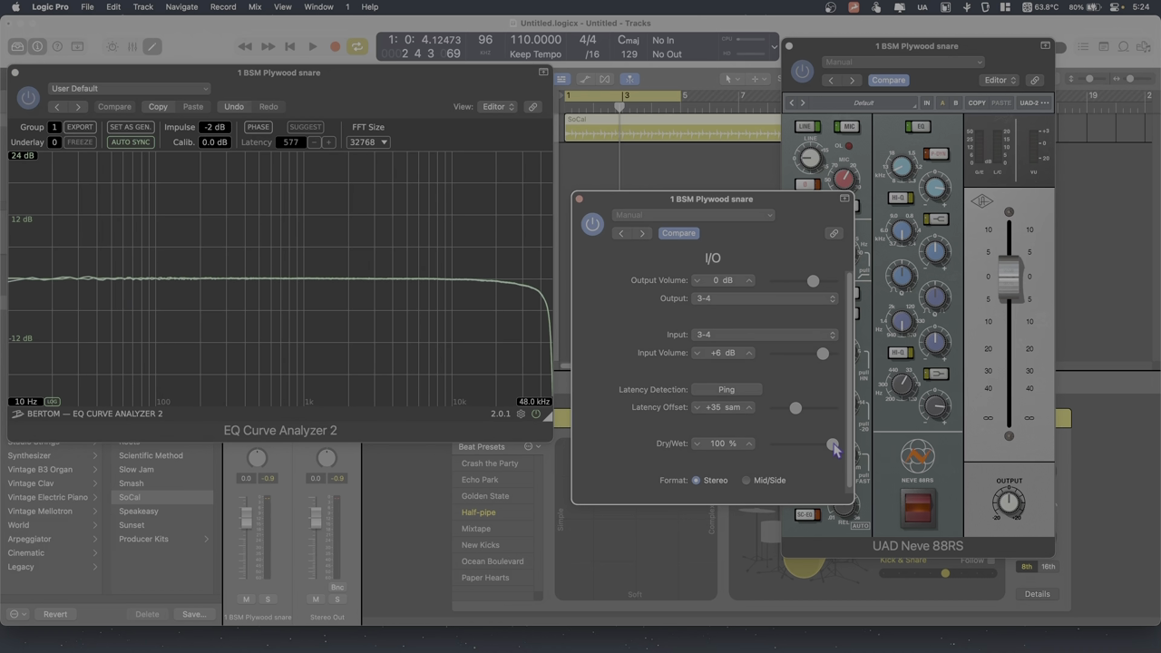
left_click_drag(833, 445, 744, 446)
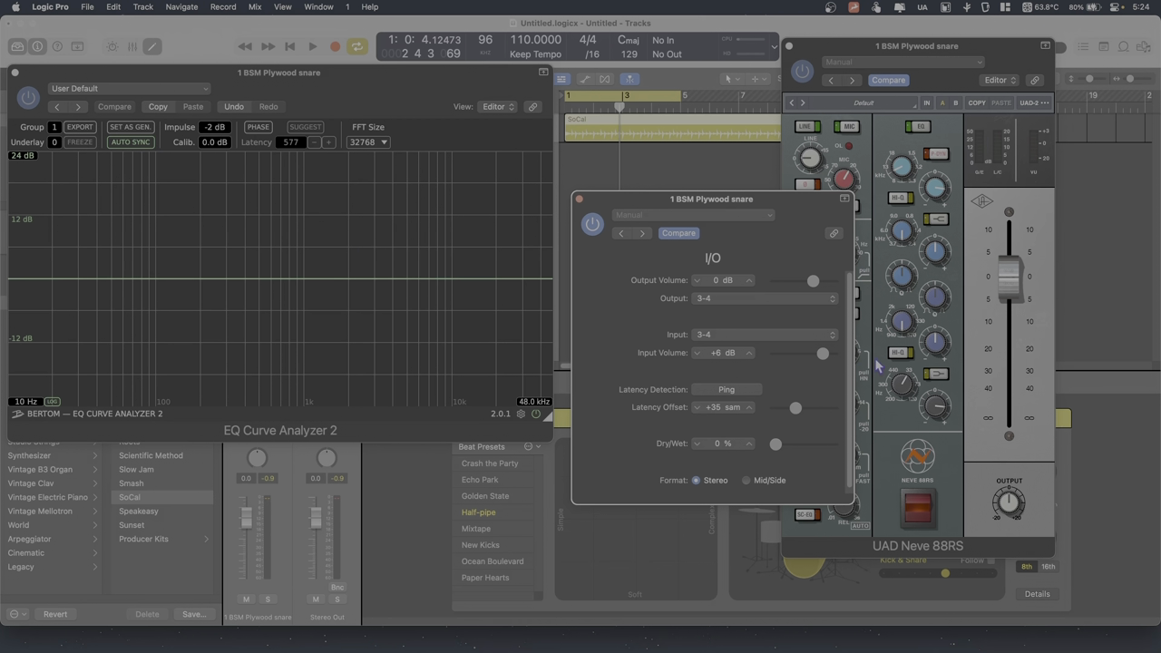
left_click(953, 487)
left_click(917, 507)
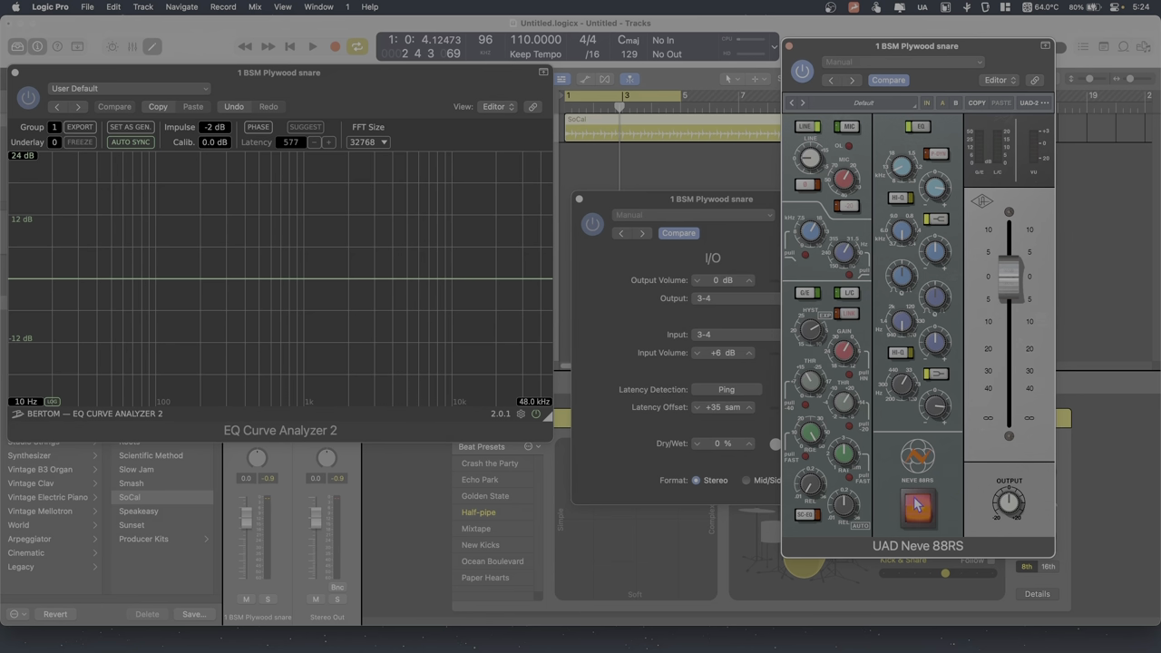
left_click(921, 127)
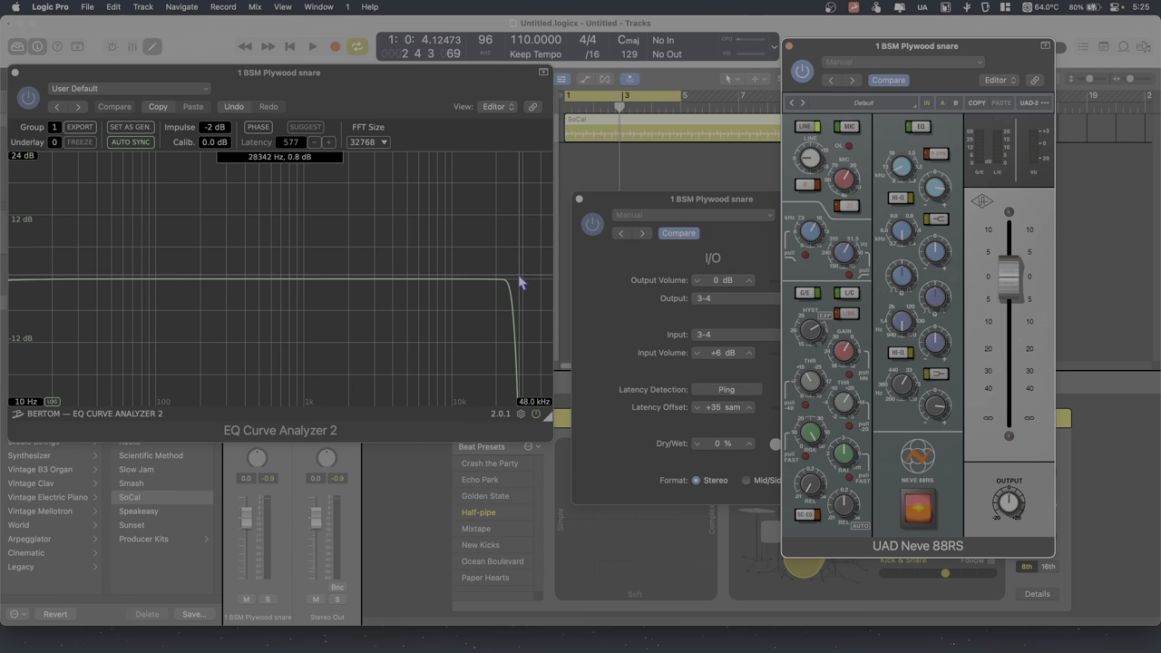
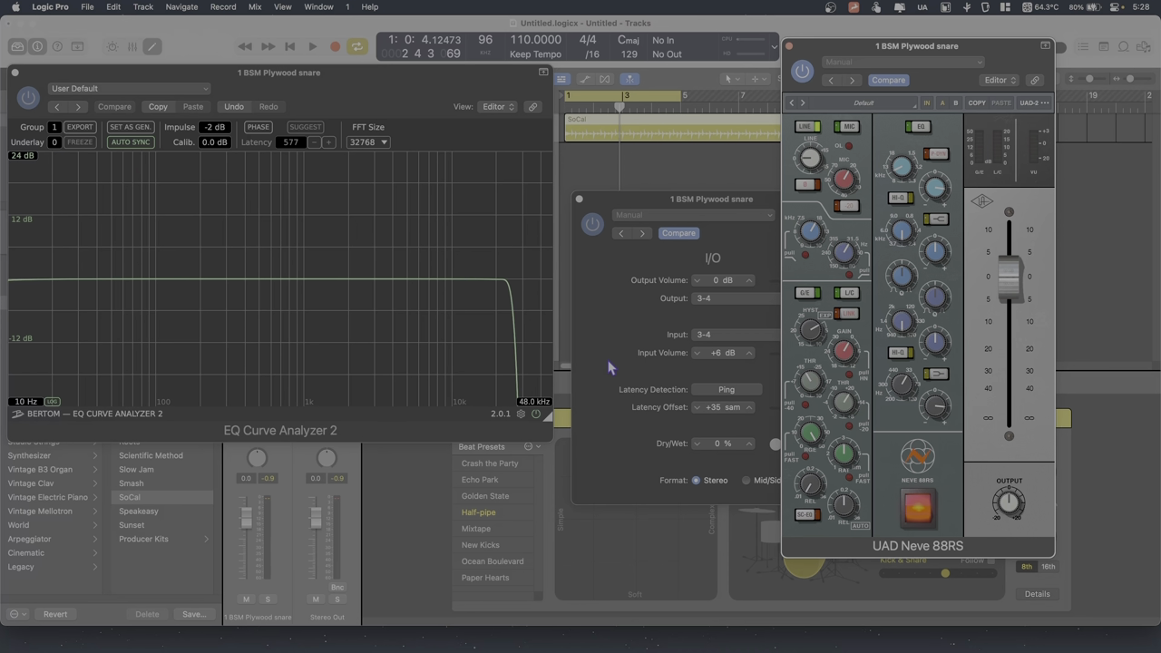
Power off the Neve 88RS and set the I/O plug-in's Dry/Wet to 100%, repositioning the I/O window
left_click(912, 521)
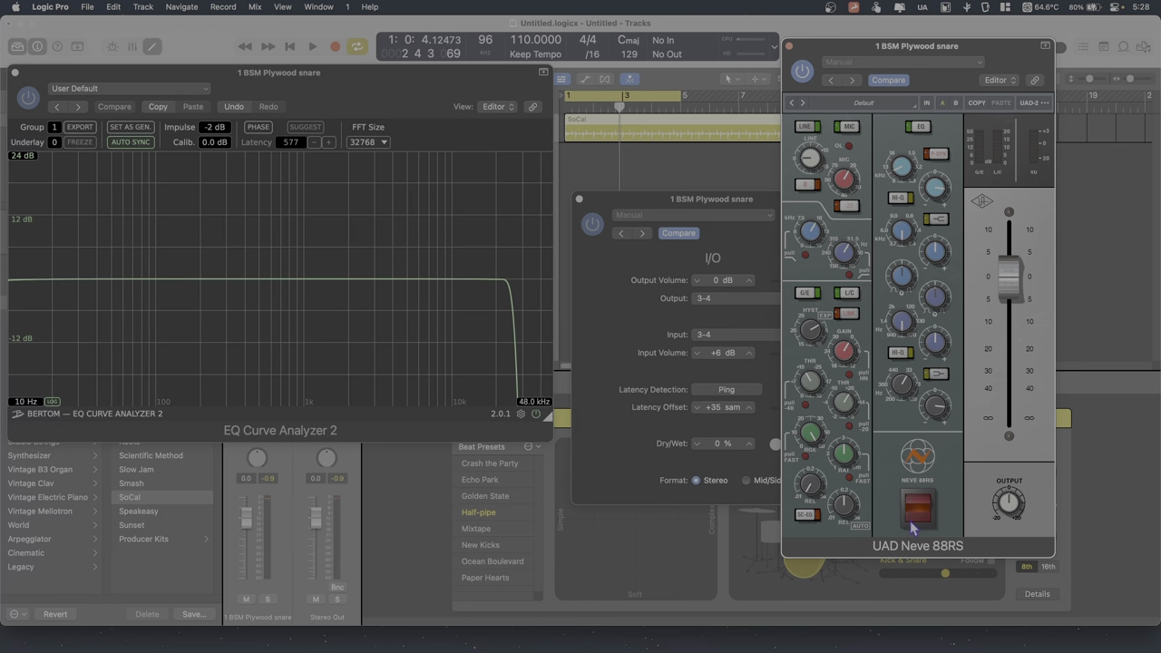
left_click_drag(740, 216, 665, 294)
left_click(691, 298)
left_click(737, 294)
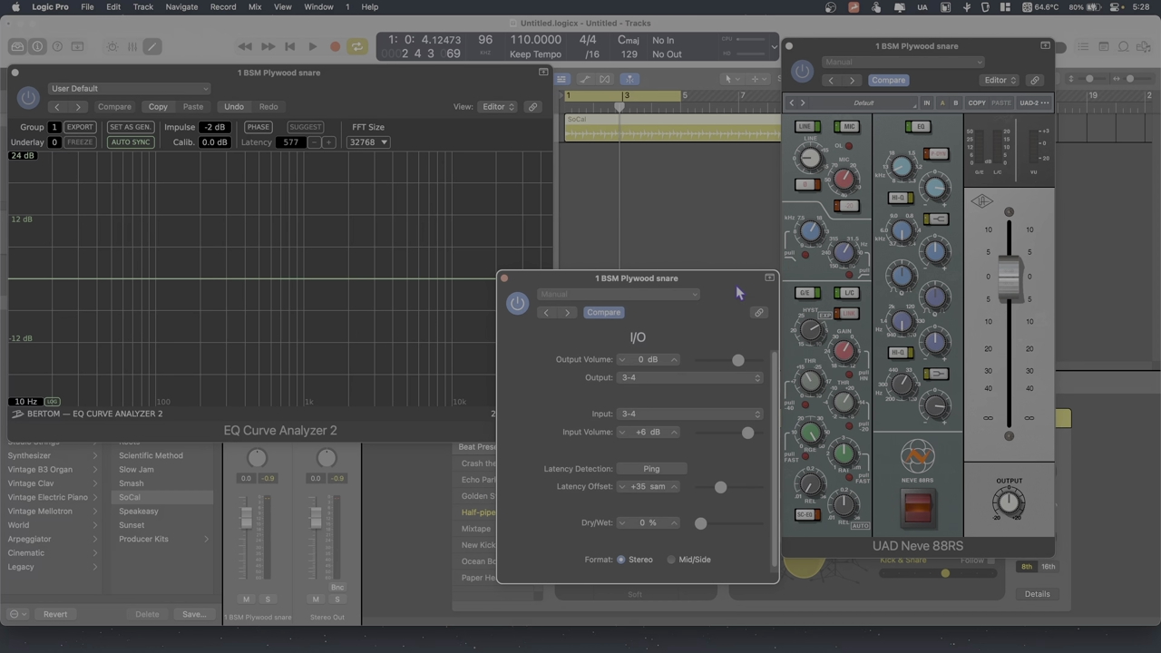
left_click_drag(703, 524, 773, 535)
left_click_drag(683, 276, 792, 308)
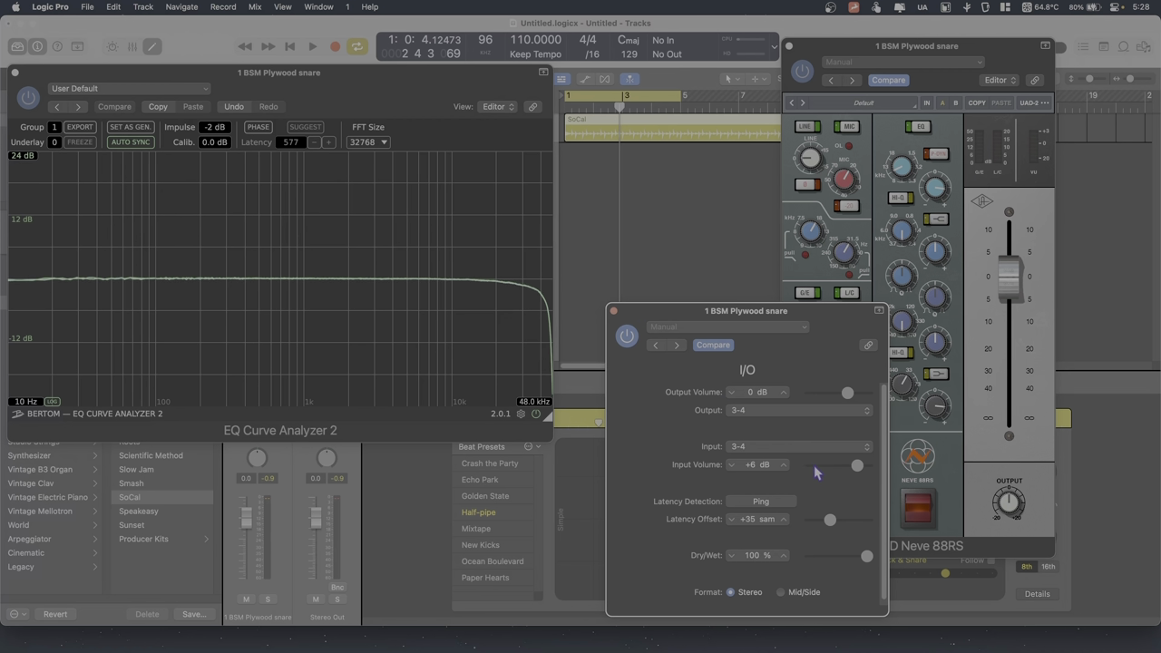
mouse_move(862, 470)
left_mouse_down()
mouse_move(852, 472)
mouse_move(862, 472)
left_mouse_up()
mouse_move(868, 555)
left_mouse_down()
mouse_move(810, 556)
mouse_move(890, 563)
left_mouse_up()
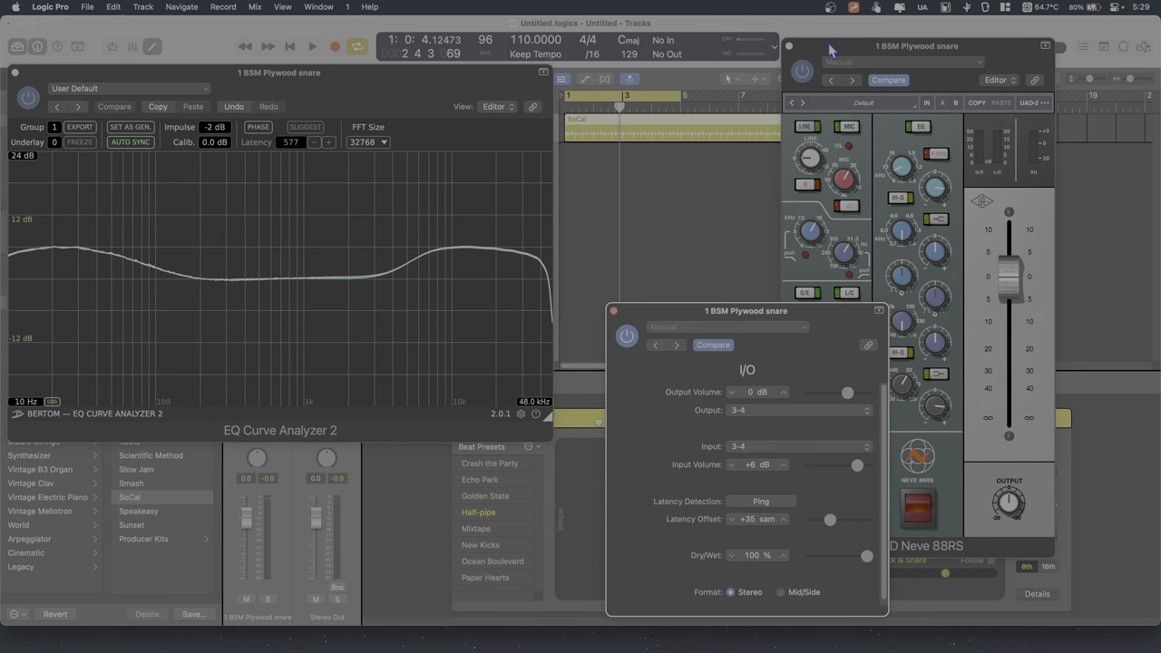
Set the I/O Dry/Wet to 0% and power on the Neve 88RS with its EQ section engaged, keeping both windows uncovered
left_click_drag(825, 48, 878, 52)
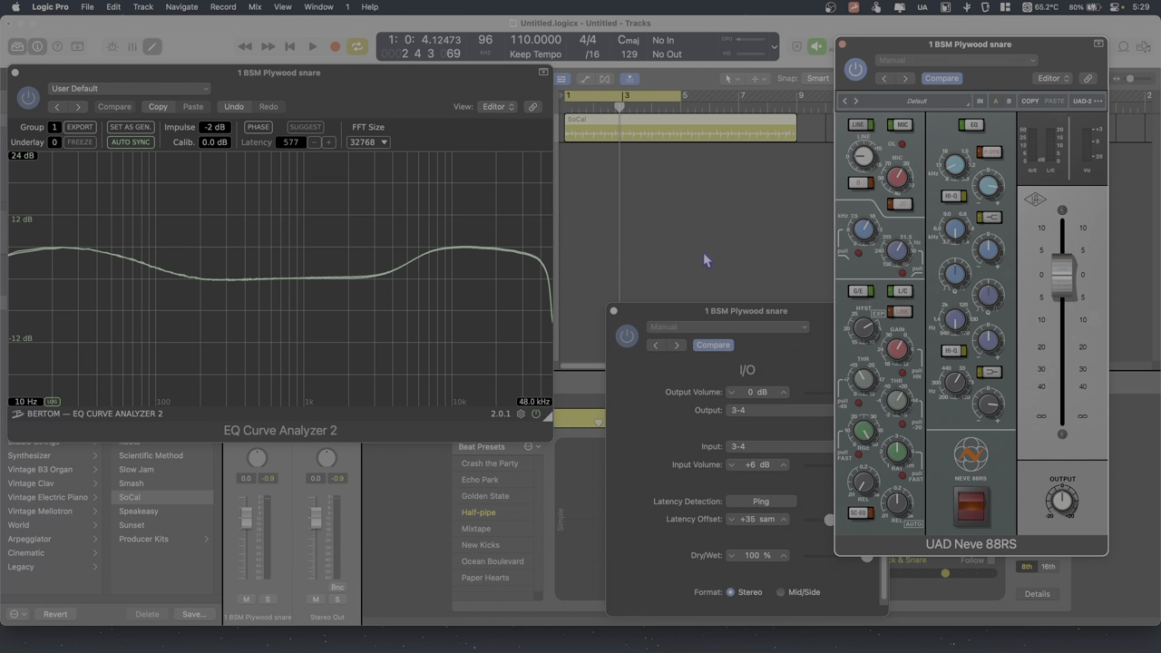
left_click_drag(699, 324, 652, 247)
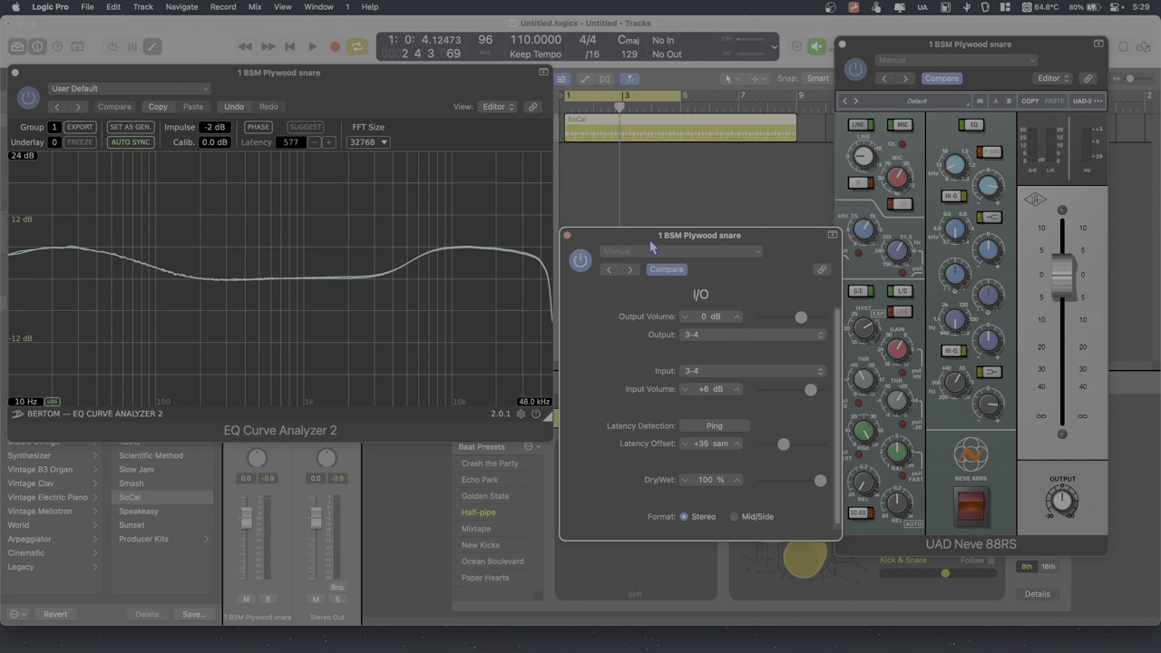
left_click_drag(819, 486, 744, 472)
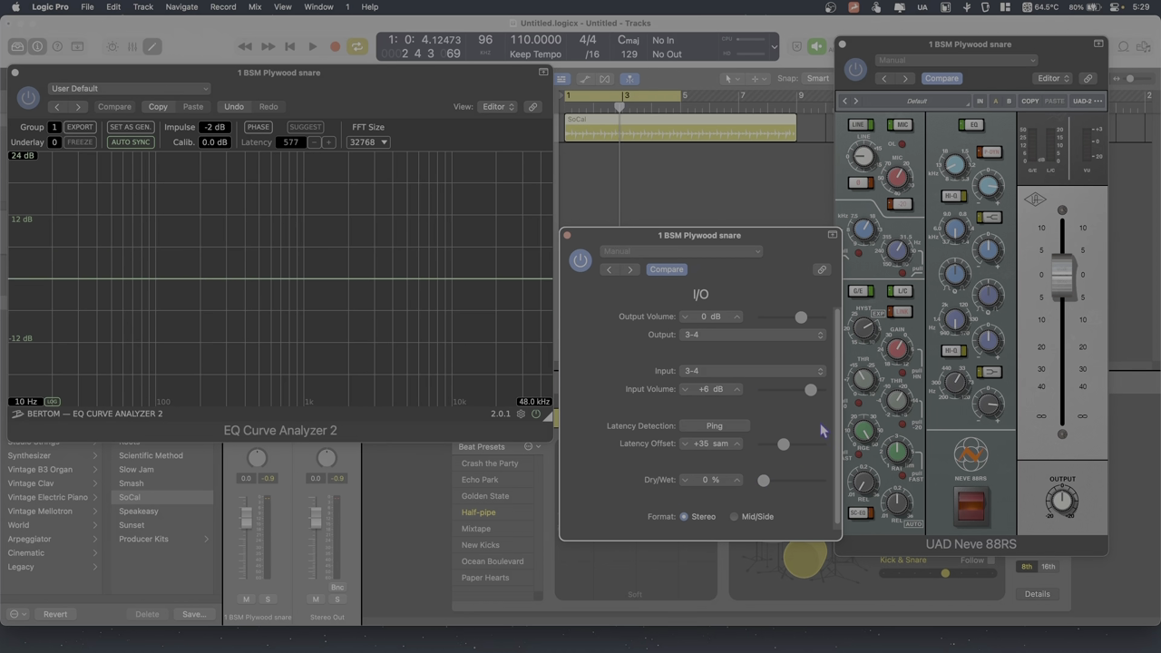
left_click(965, 497)
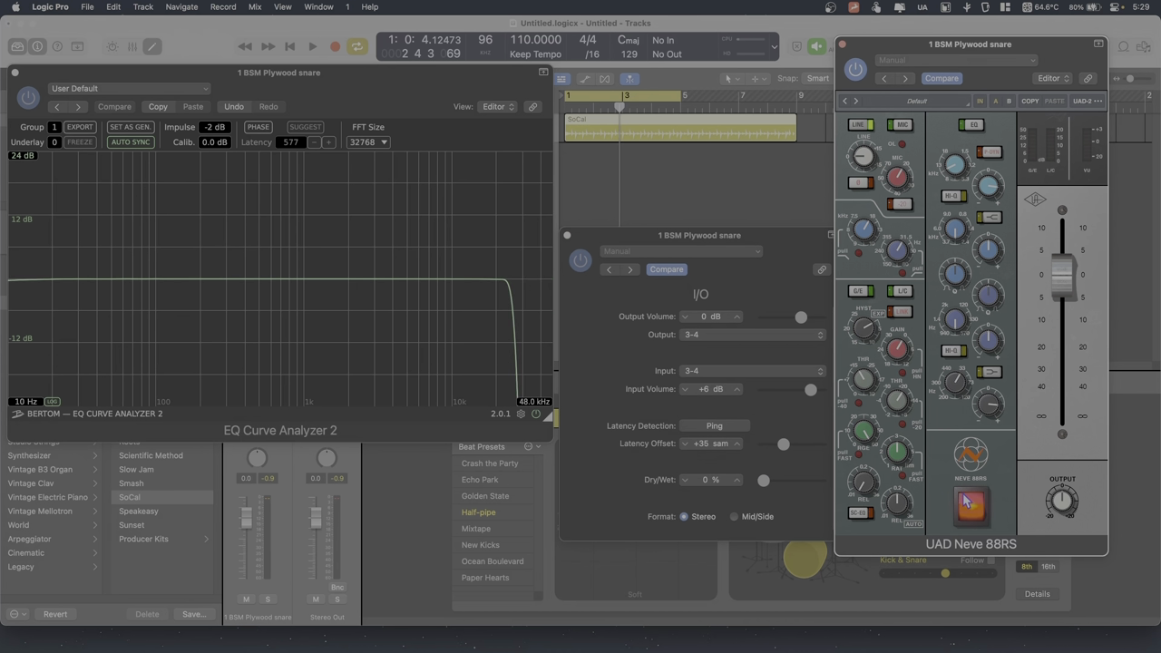
left_click(975, 127)
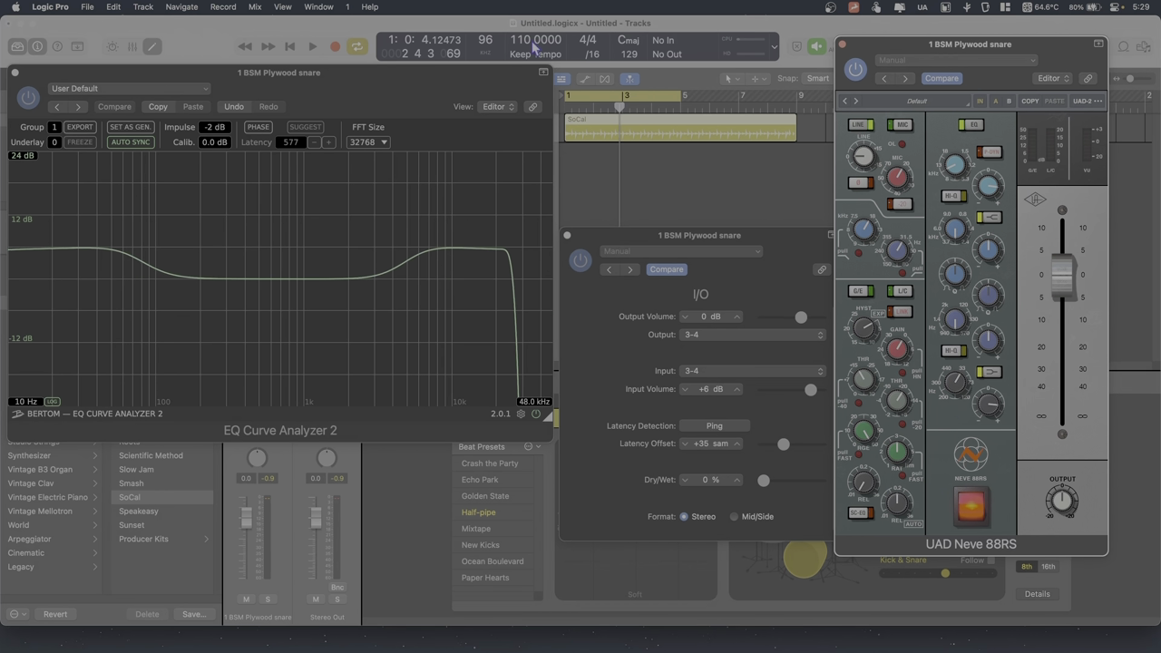
Close the EQ Curve Analyzer window, power off the Neve 88RS and bypass the analyzer inserts on the snare track
left_click(15, 73)
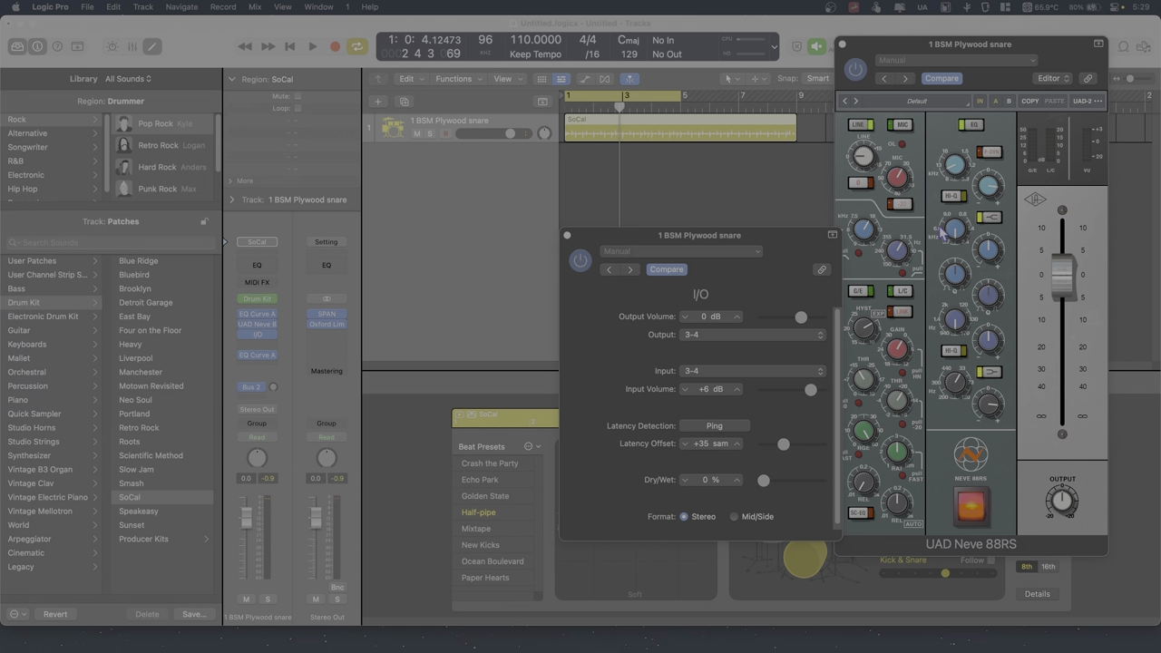
left_click(980, 517)
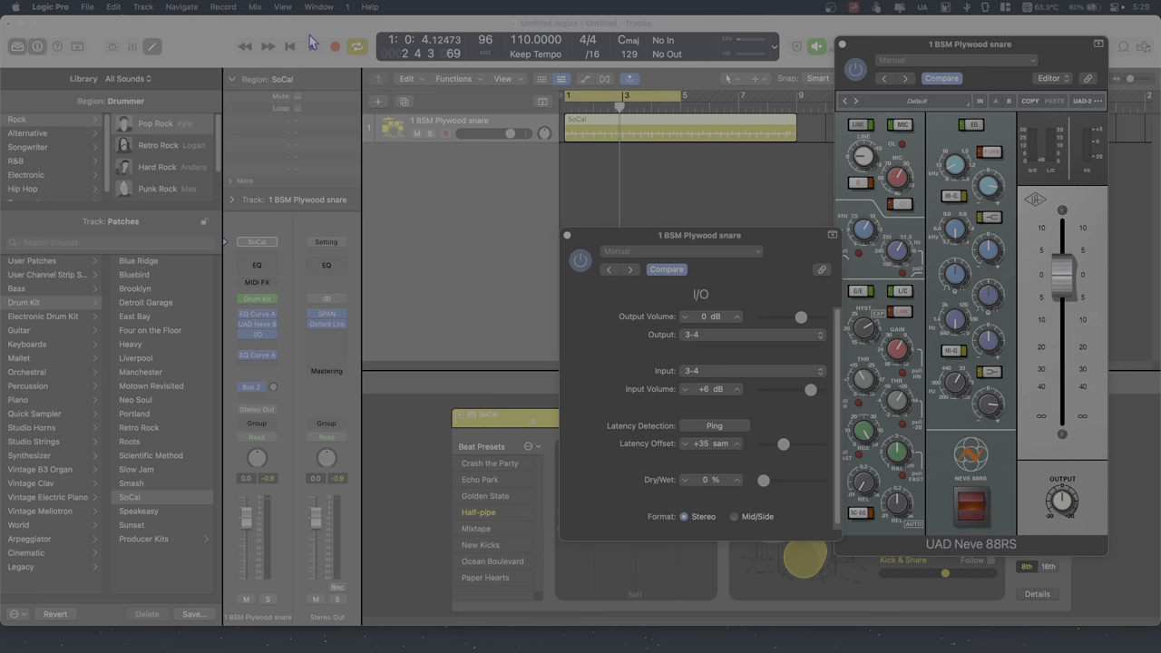
left_click(250, 362)
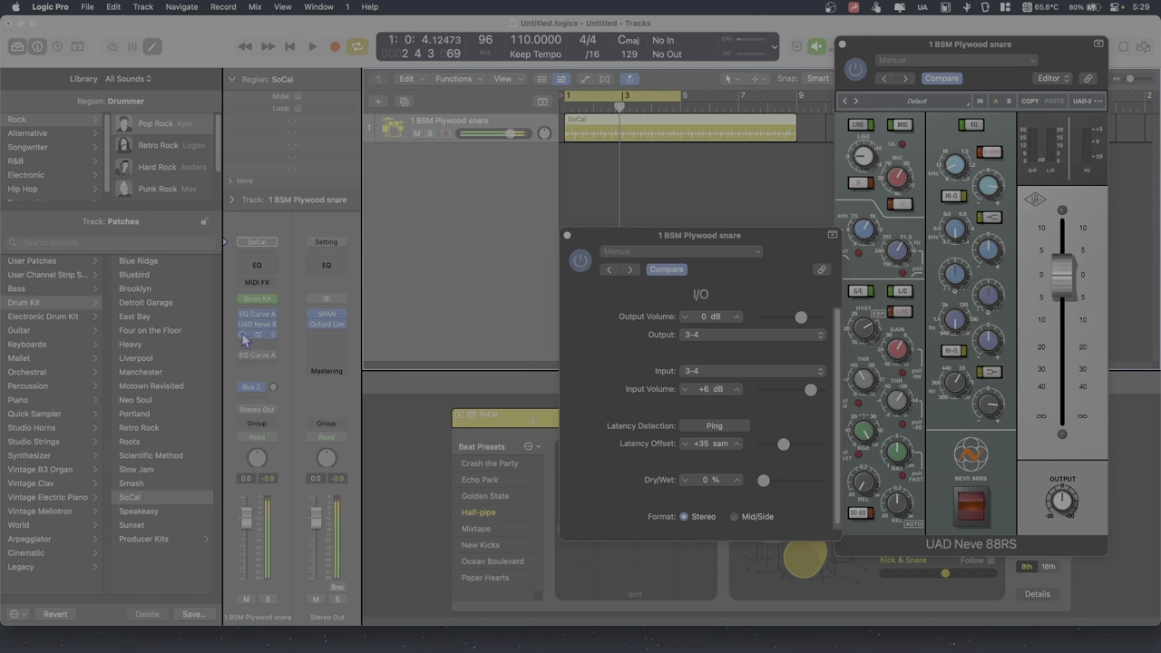
Play the looped drum region and set the I/O plug-in's Dry/Wet to 100%, moving its window clear of the Neve 88RS
left_click(314, 49)
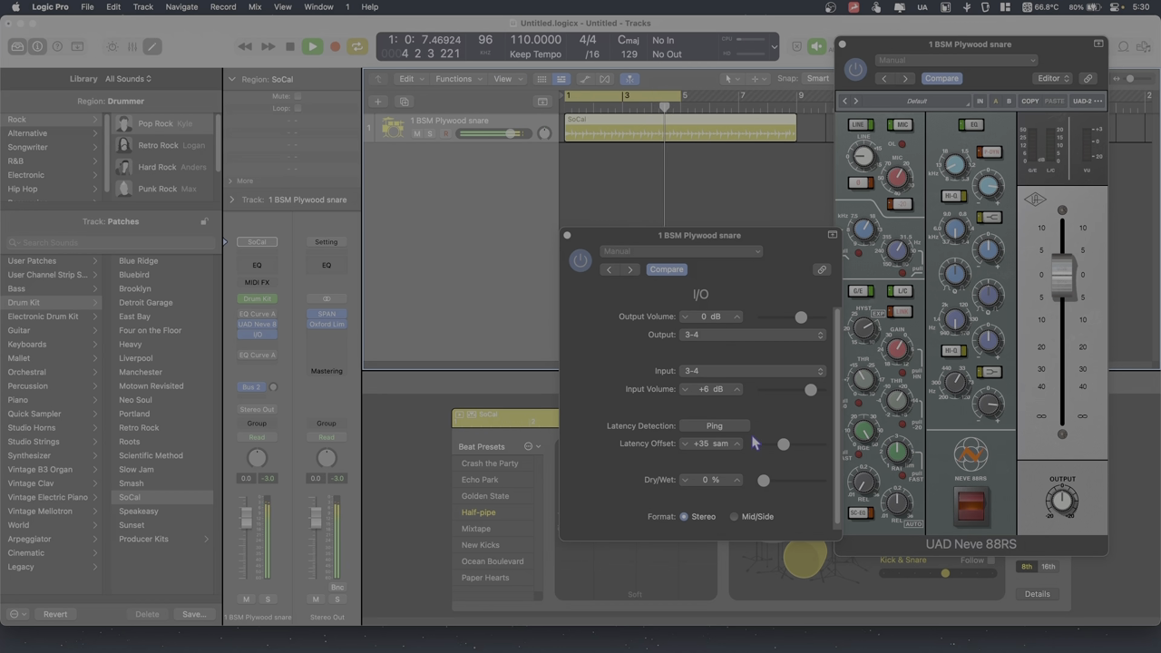
left_click_drag(778, 236, 644, 212)
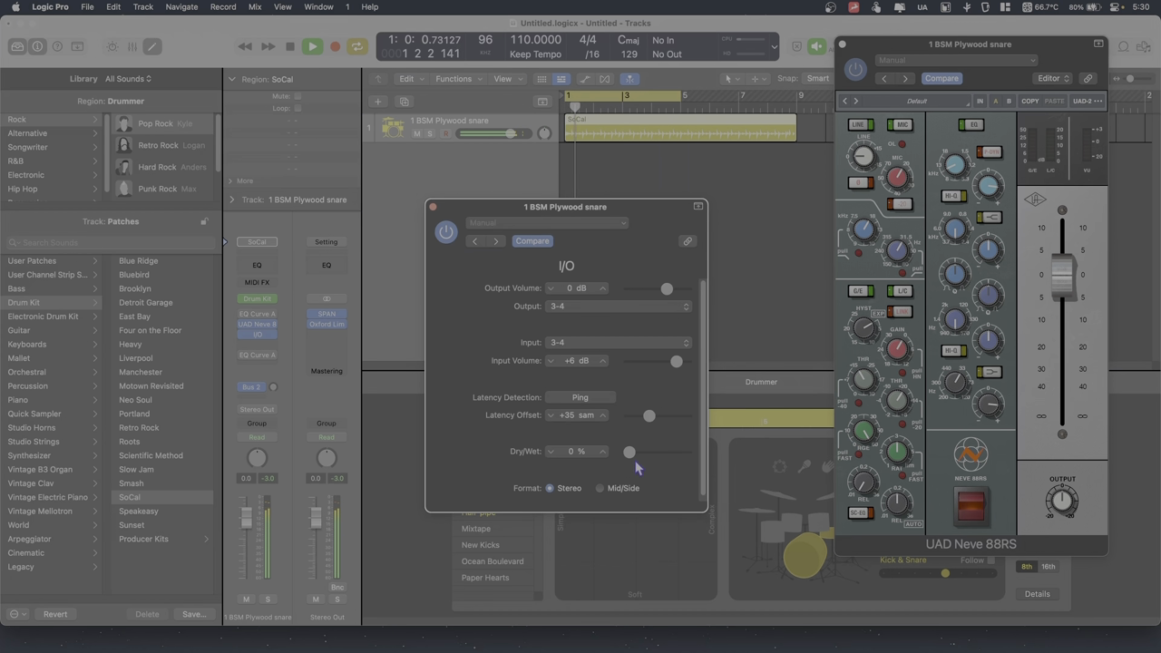
left_click_drag(630, 452, 710, 458)
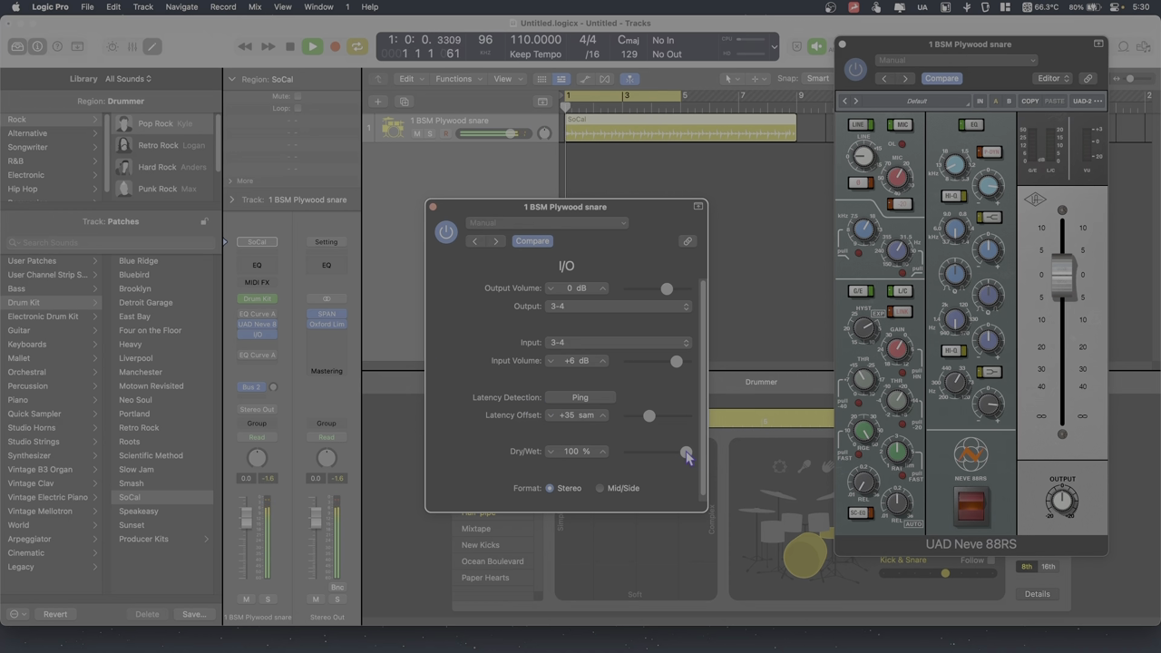
Compare by ear the Neve 88RS powered on at 0% I/O Dry/Wet with the plug-in off at 100% Dry/Wet
left_click_drag(687, 455, 626, 456)
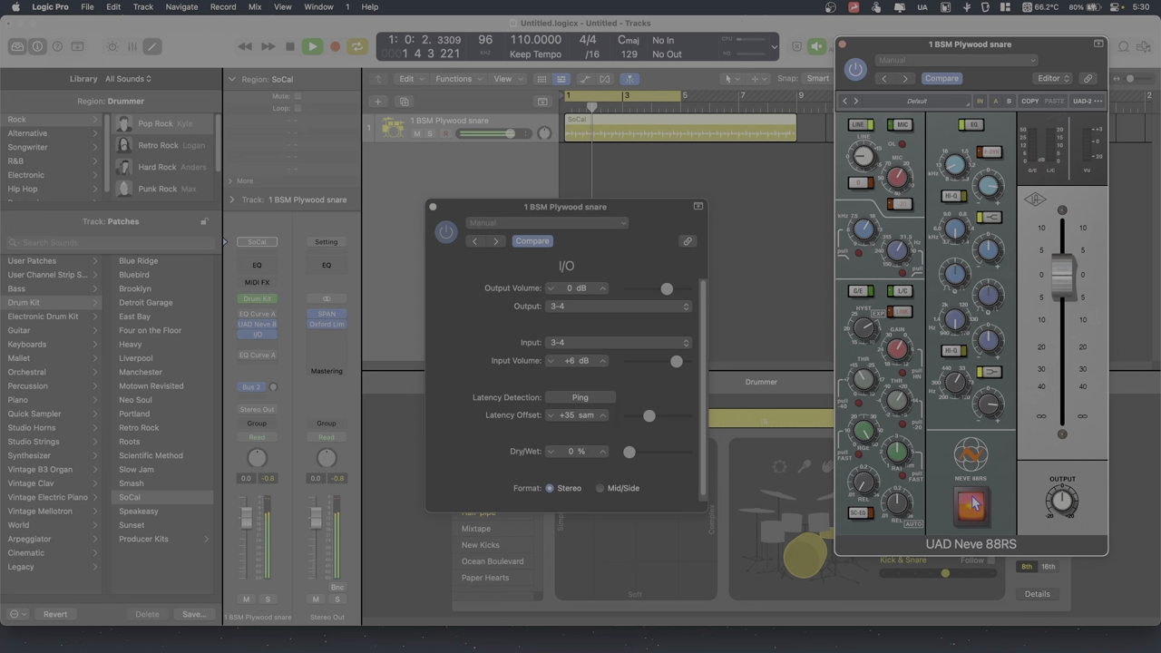
left_click(973, 507)
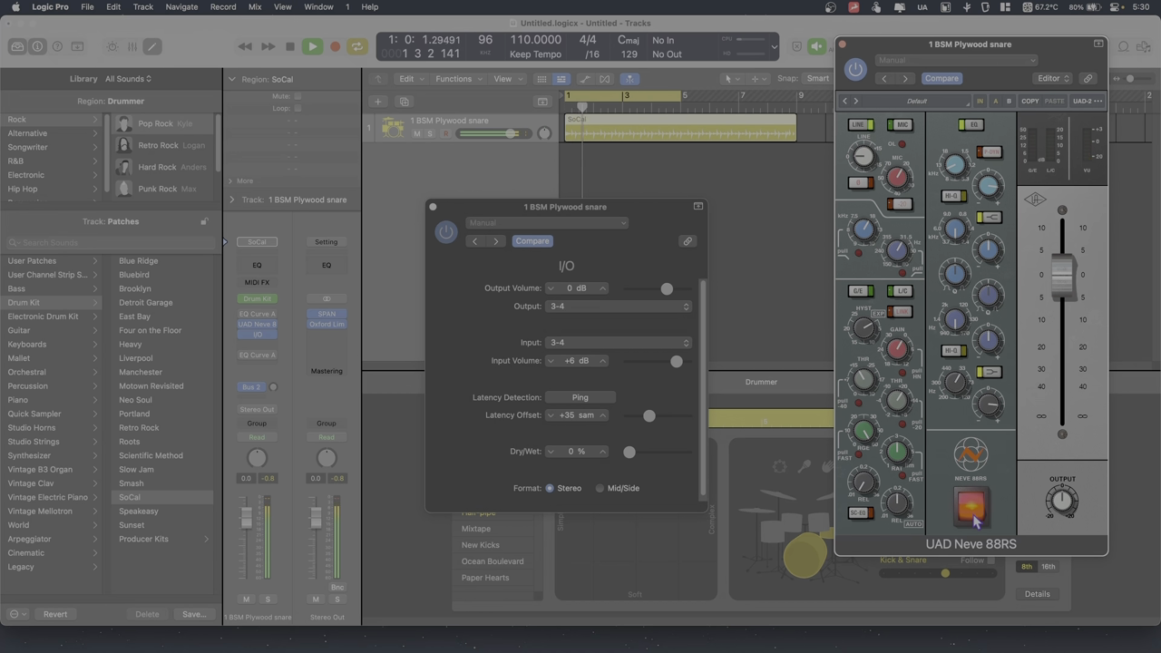
left_click(973, 512)
left_click(632, 454)
left_click_drag(635, 461, 706, 461)
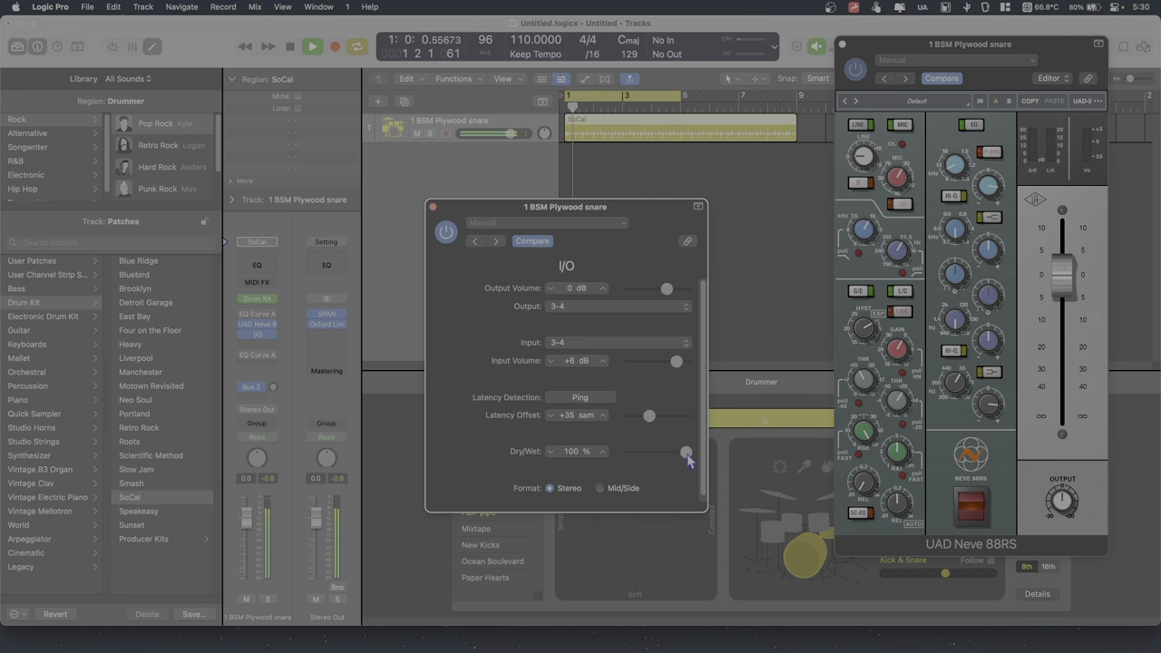
Repeat the comparison from 0% I/O Dry/Wet with the Neve 88RS to 100% with it off, then stop playback
left_click_drag(687, 460, 651, 457)
left_click(970, 499)
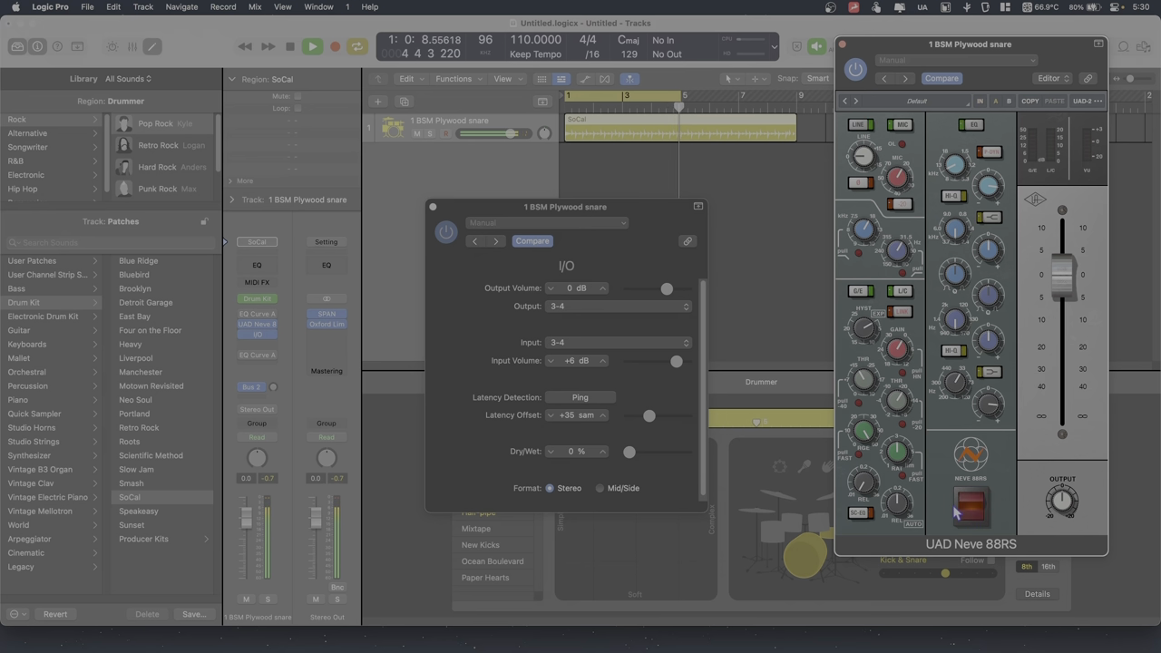
left_click_drag(629, 452, 687, 452)
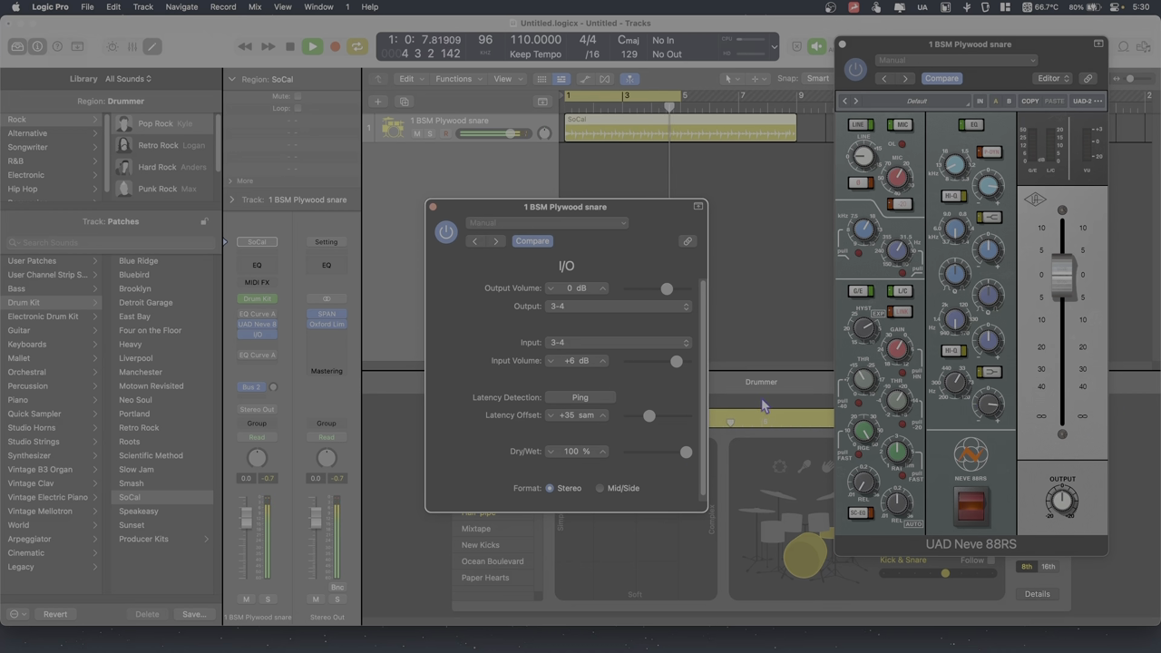
key("space")
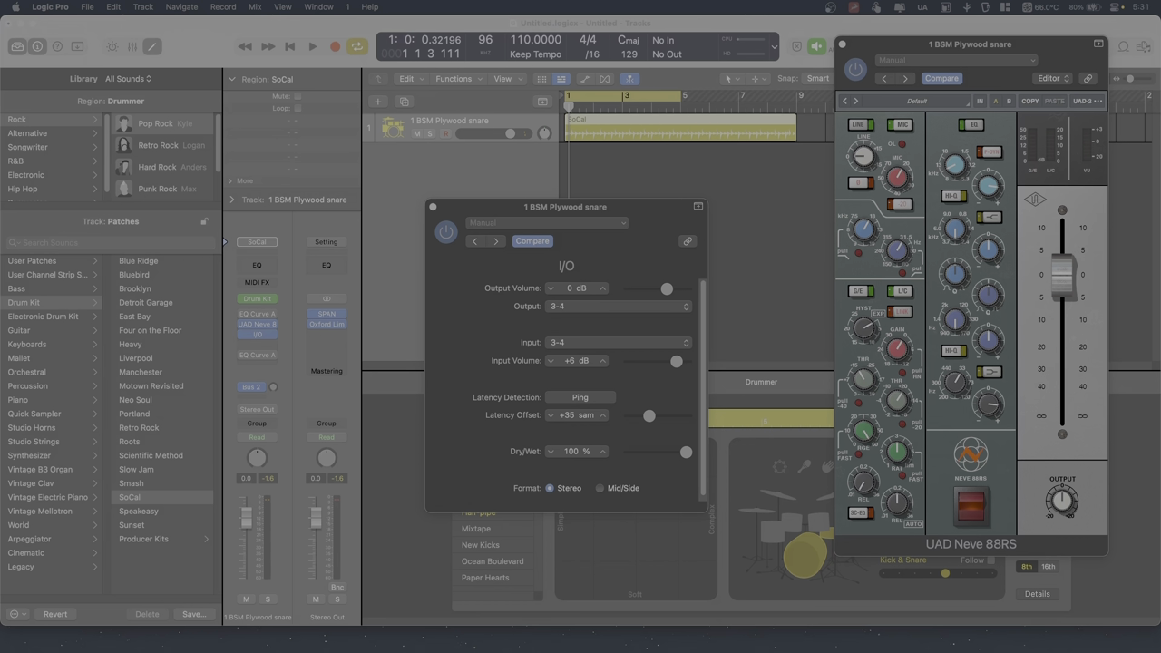
Examine the Stereo Out noise spectrum in SPAN at 100% I/O Dry/Wet, and with Dry/Wet set to 0%
left_click(325, 315)
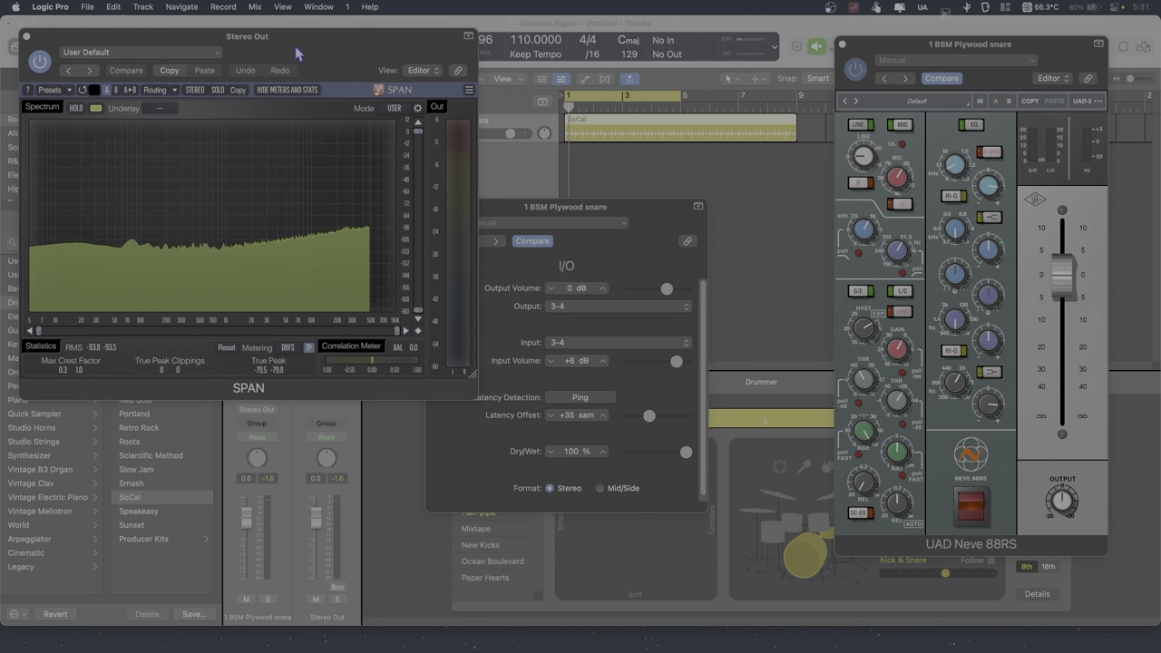
left_click_drag(686, 456, 714, 466)
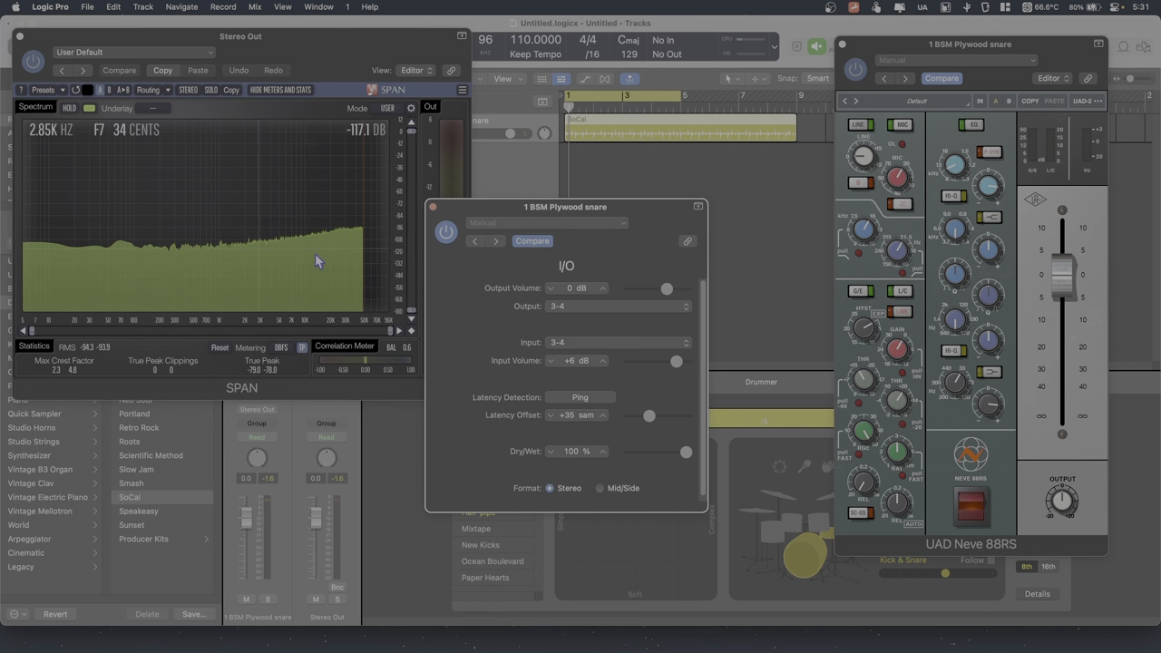
left_click_drag(685, 446, 536, 436)
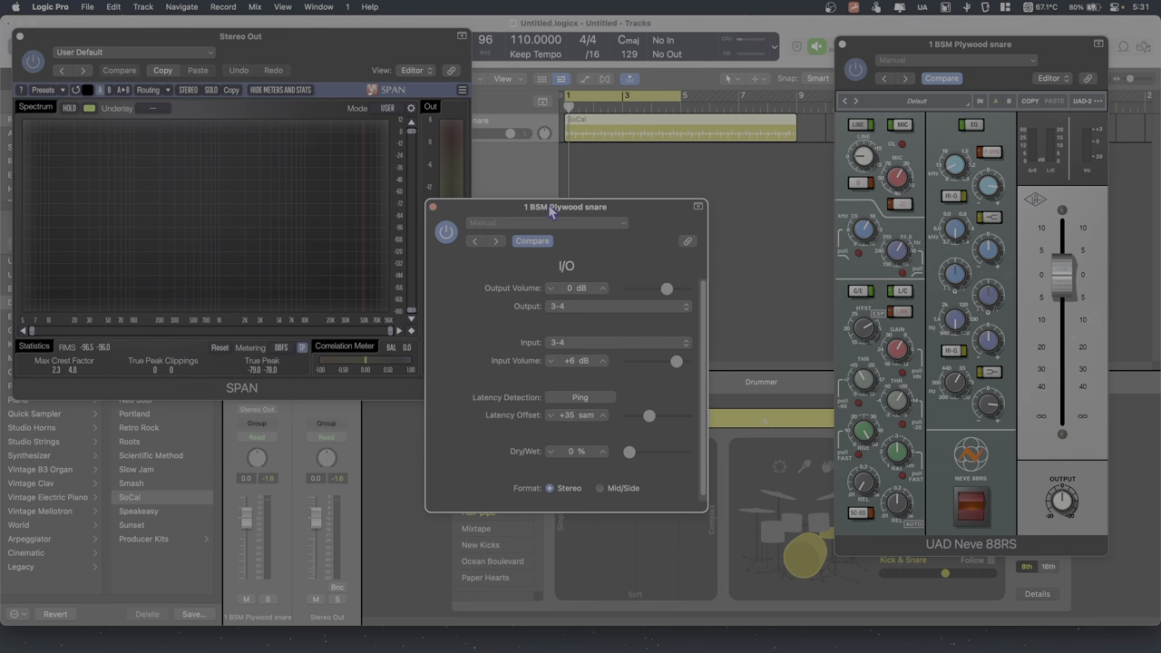
Reposition the I/O and Neve 88RS windows and close SPAN
left_click_drag(551, 211, 598, 207)
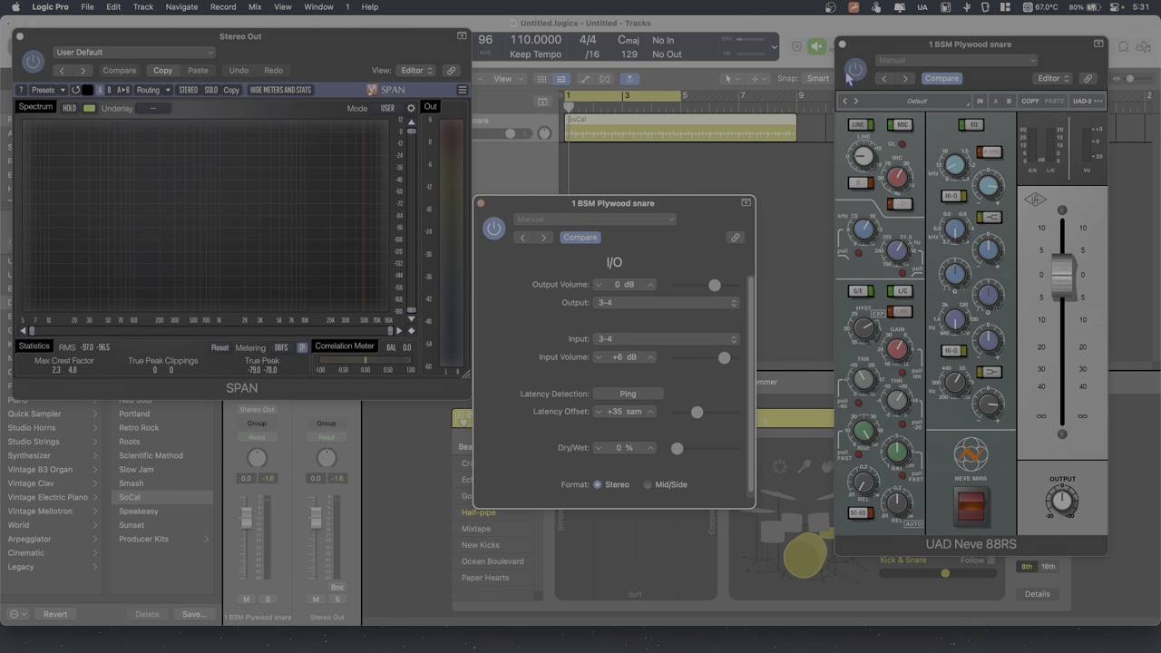
mouse_move(867, 45)
left_mouse_down()
mouse_move(847, 83)
mouse_move(849, 47)
left_mouse_up()
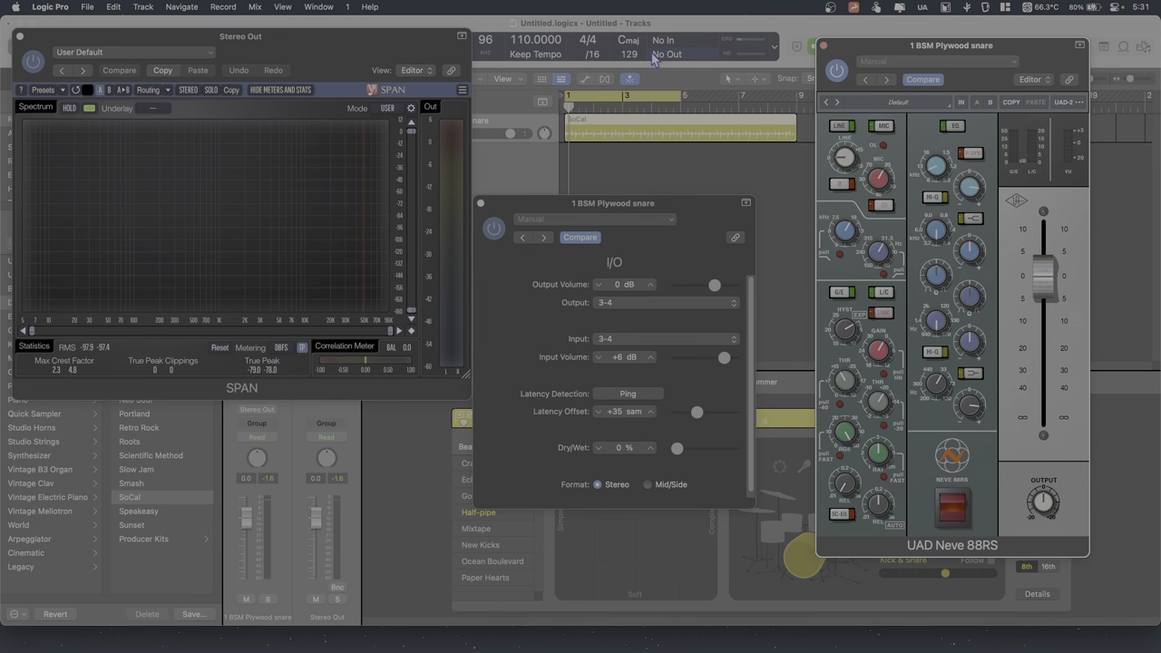
left_click(20, 37)
Insert the UAD Neve 88RS Legacy on the snare track directly after the I/O plug-in
left_click(261, 350)
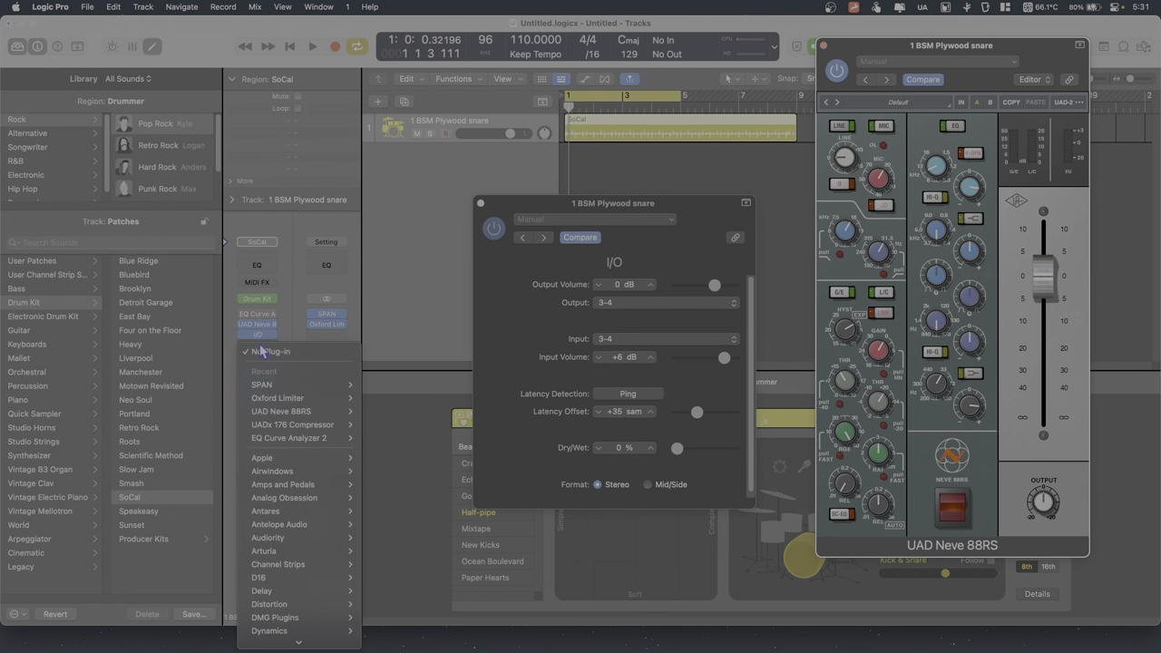
scroll(296, 596, "down", 5)
mouse_move(308, 579)
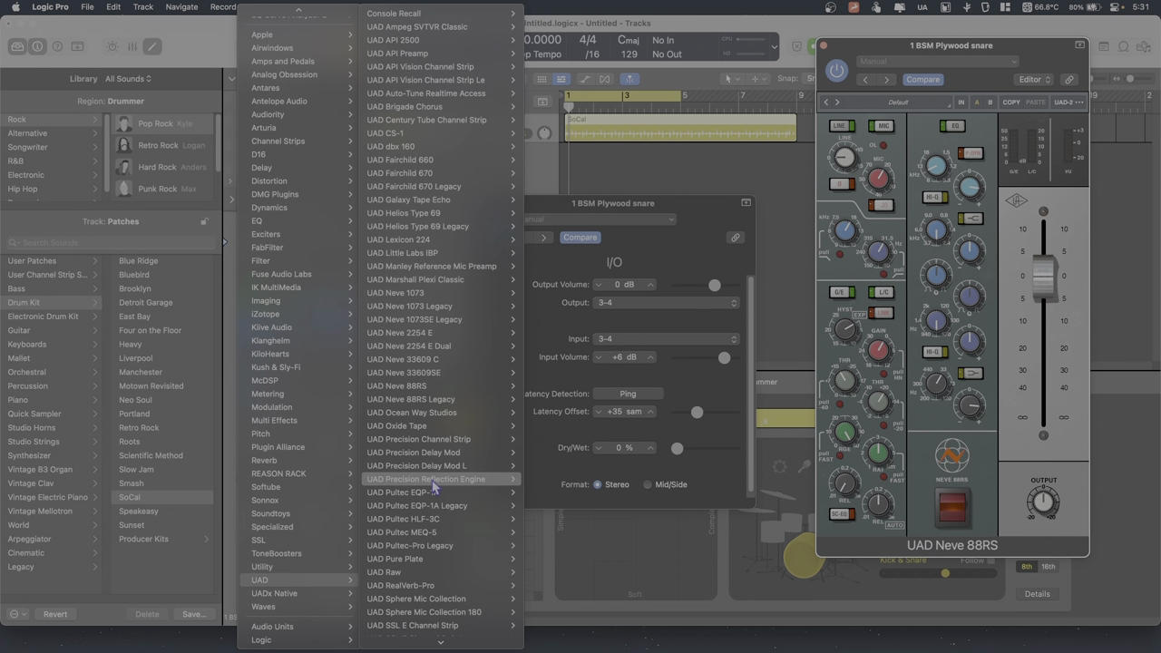
mouse_move(451, 486)
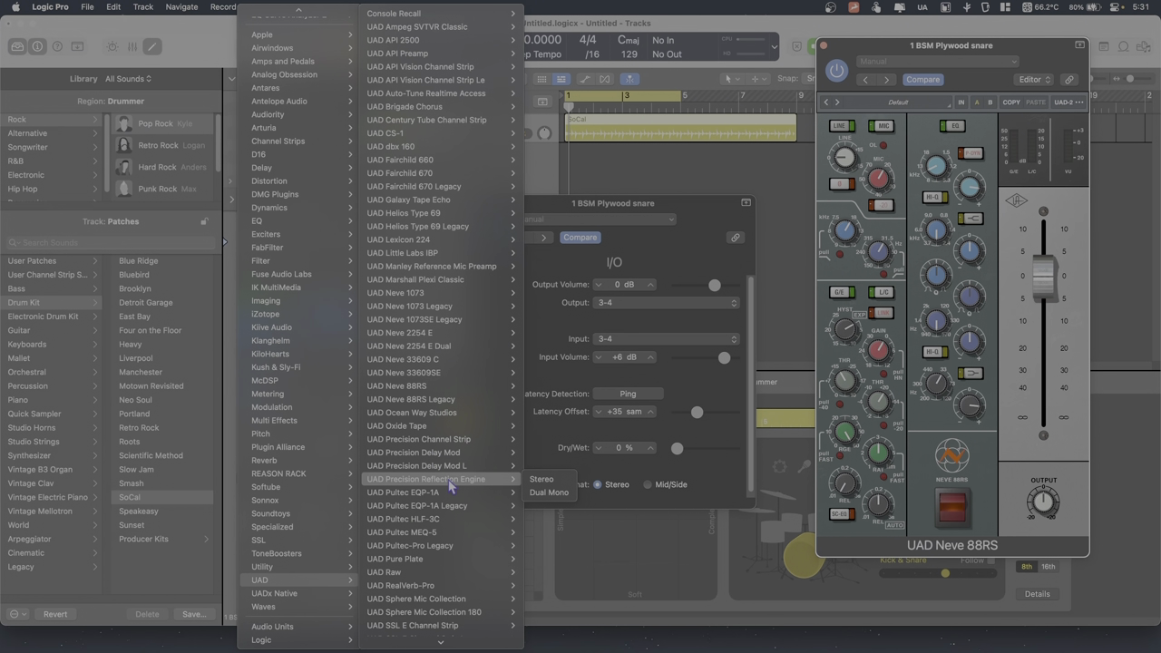
mouse_move(460, 348)
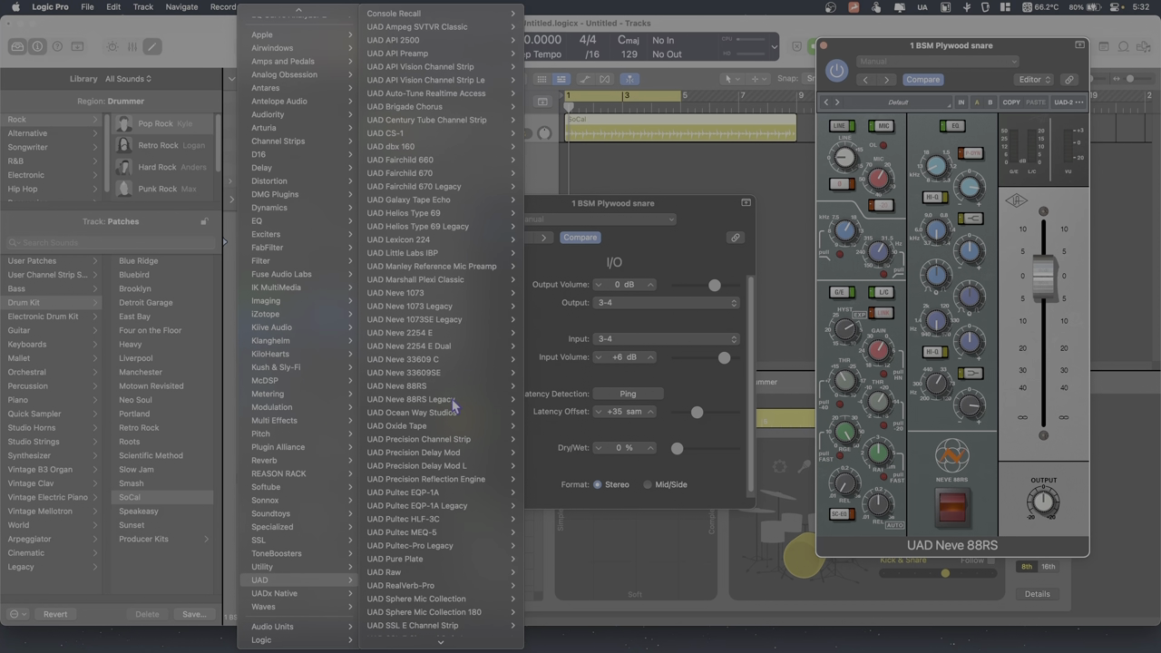
key("Escape")
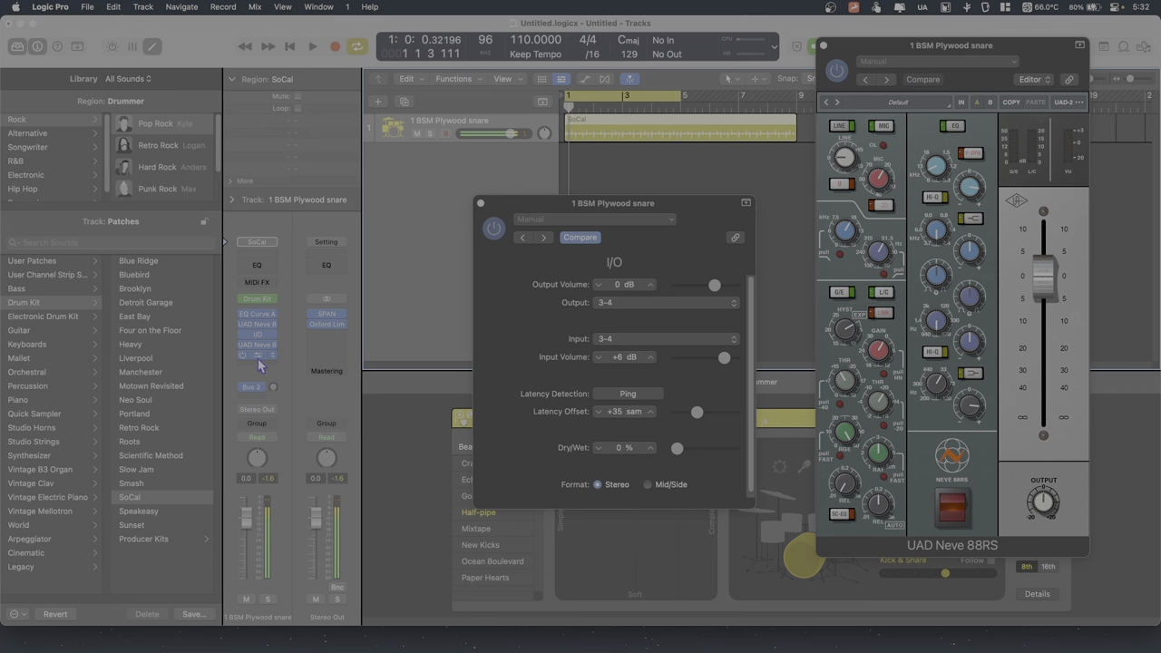
Open the track's EQ Curve Analyzer 2 and the Neve 88RS Legacy, and arrange their windows side by side
left_click(257, 313)
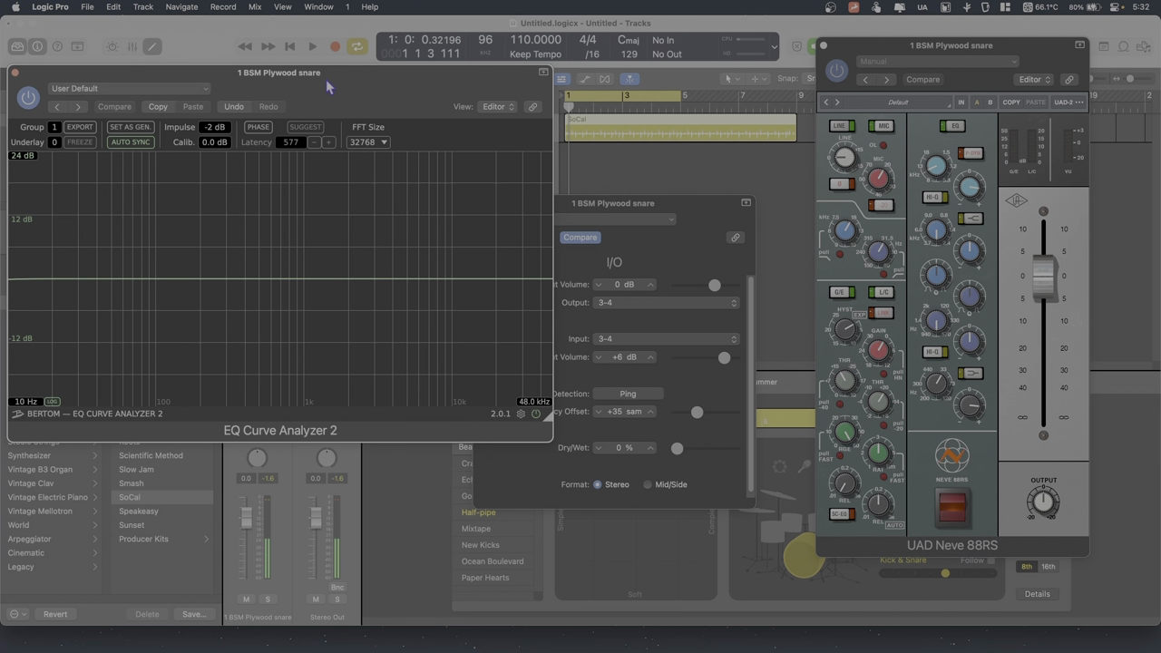
left_click_drag(327, 86, 689, 115)
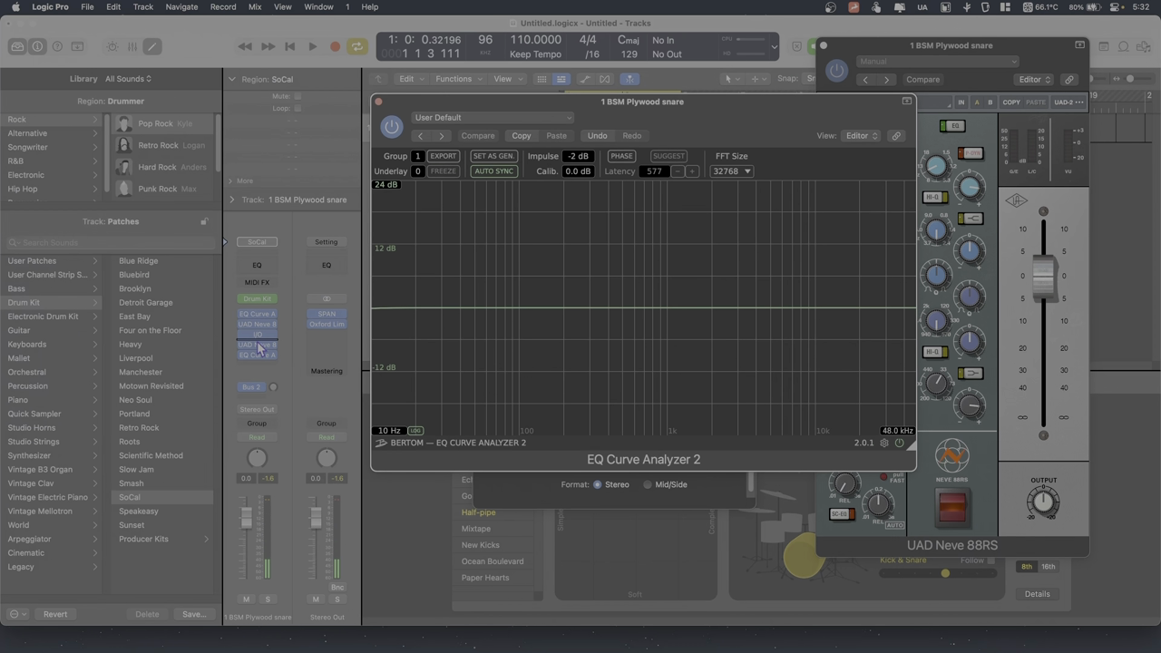
left_click(259, 347)
left_click_drag(511, 170, 201, 107)
Enable the Neve 88RS Legacy's equaliser and boost its high band as a shelf by about 7 dB
left_click(191, 198)
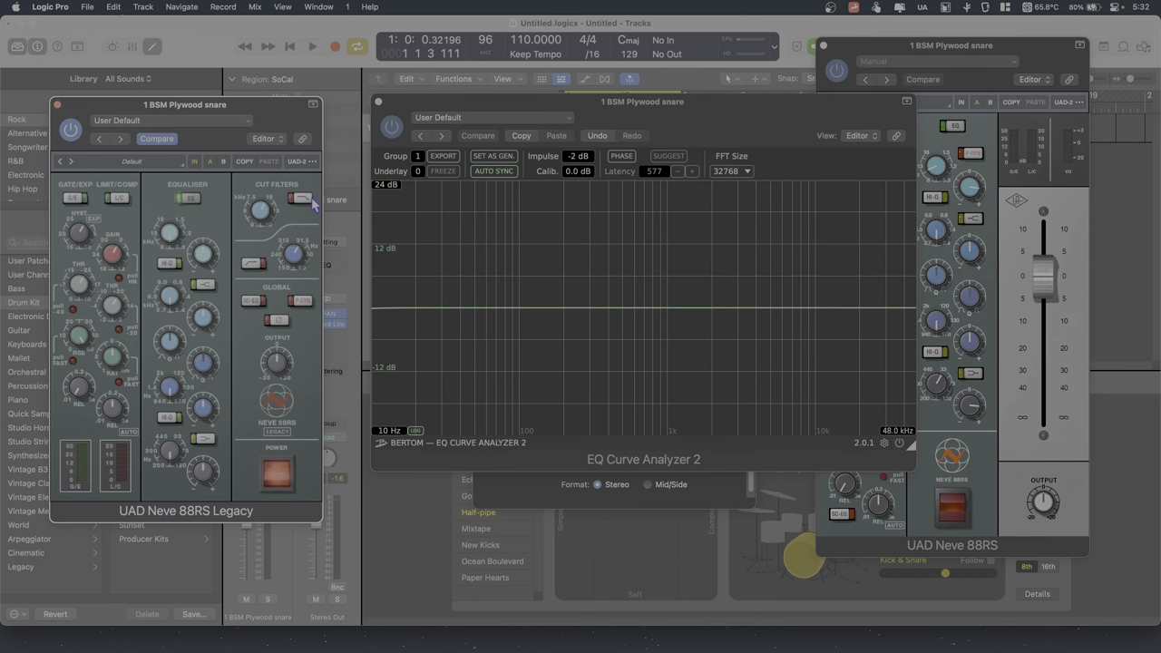
left_click(191, 204)
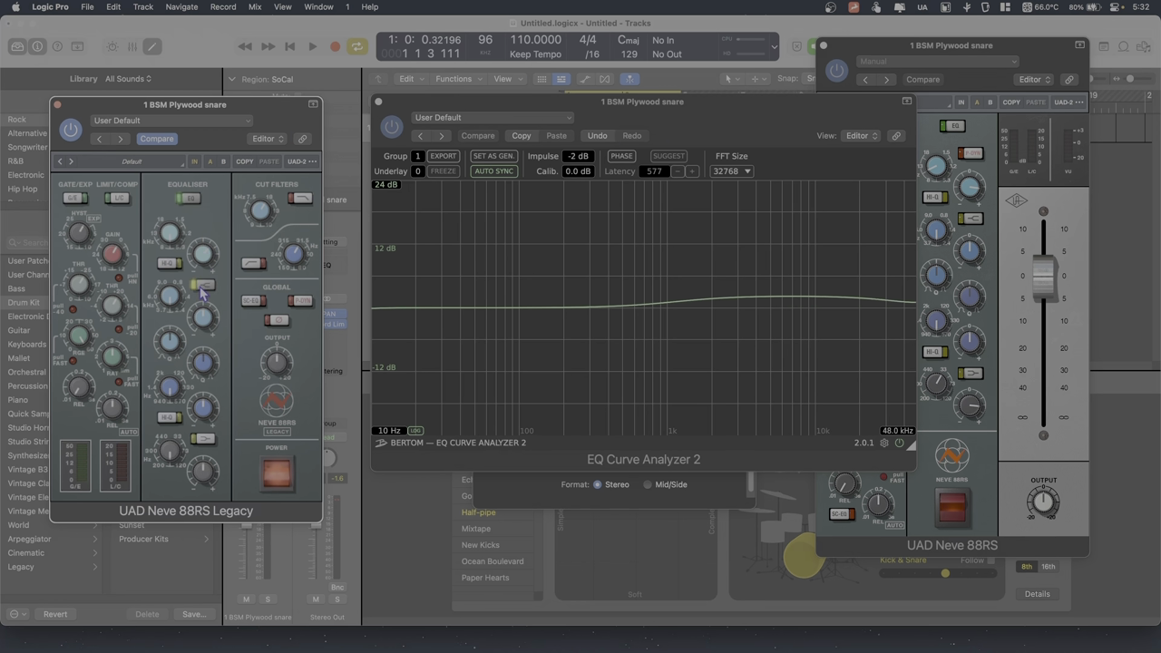
left_click_drag(205, 257, 204, 234)
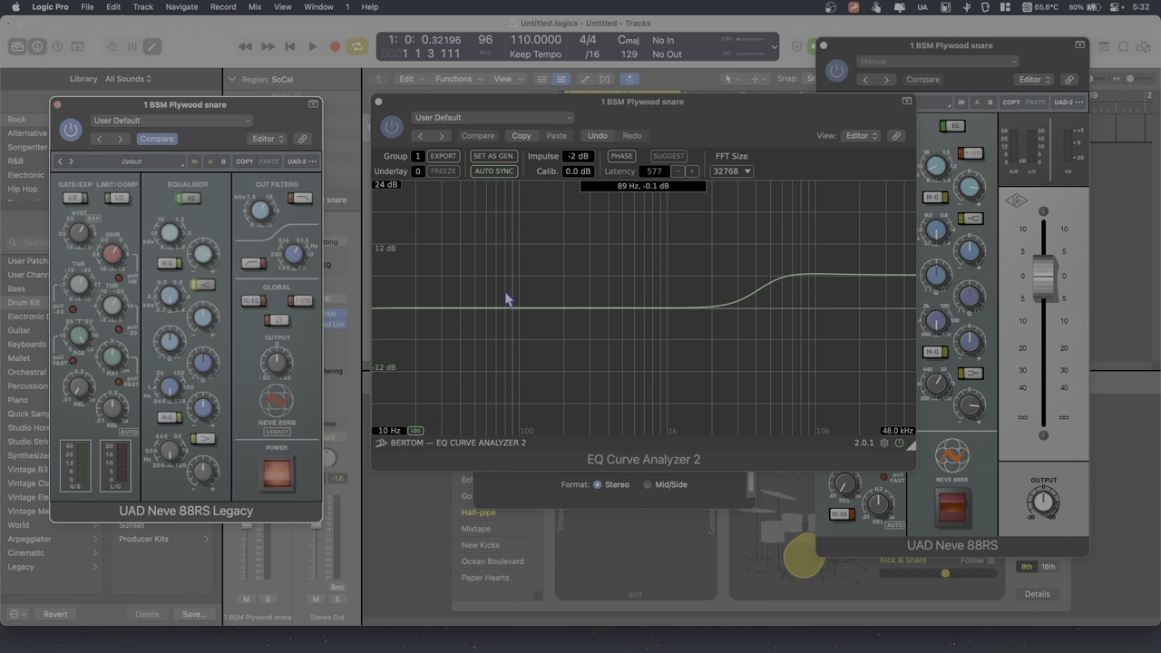
Power off the Neve 88RS Legacy and power on the Neve 88RS to examine its top-end roll-off in the analyzer
left_click(277, 473)
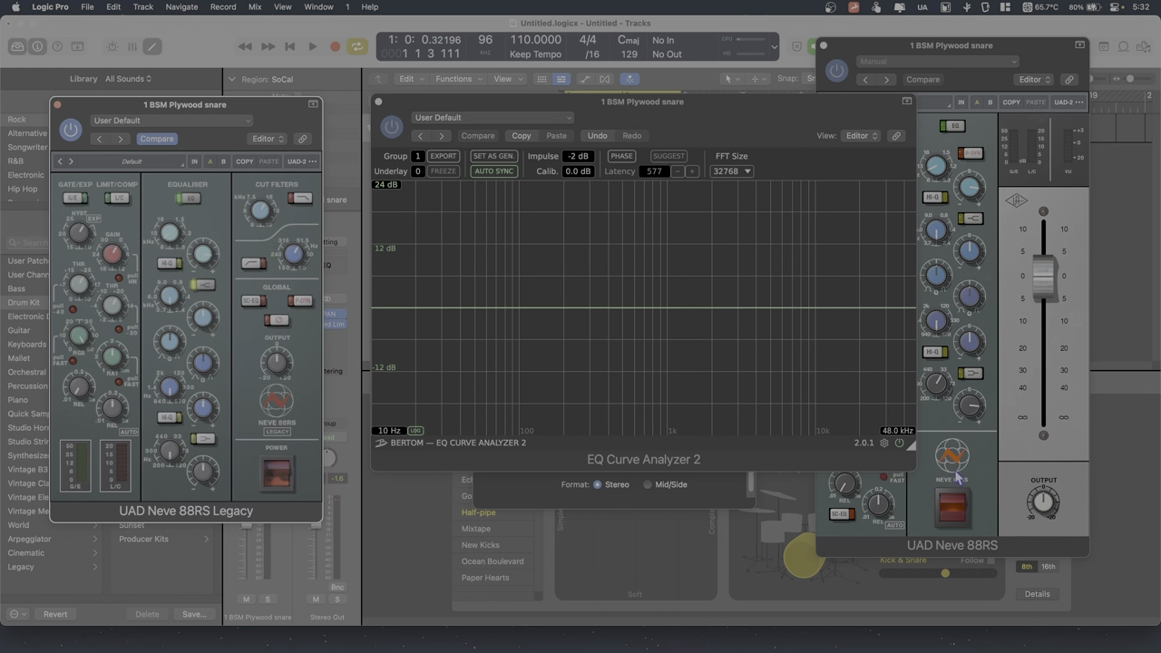
left_click(953, 506)
left_click(735, 318)
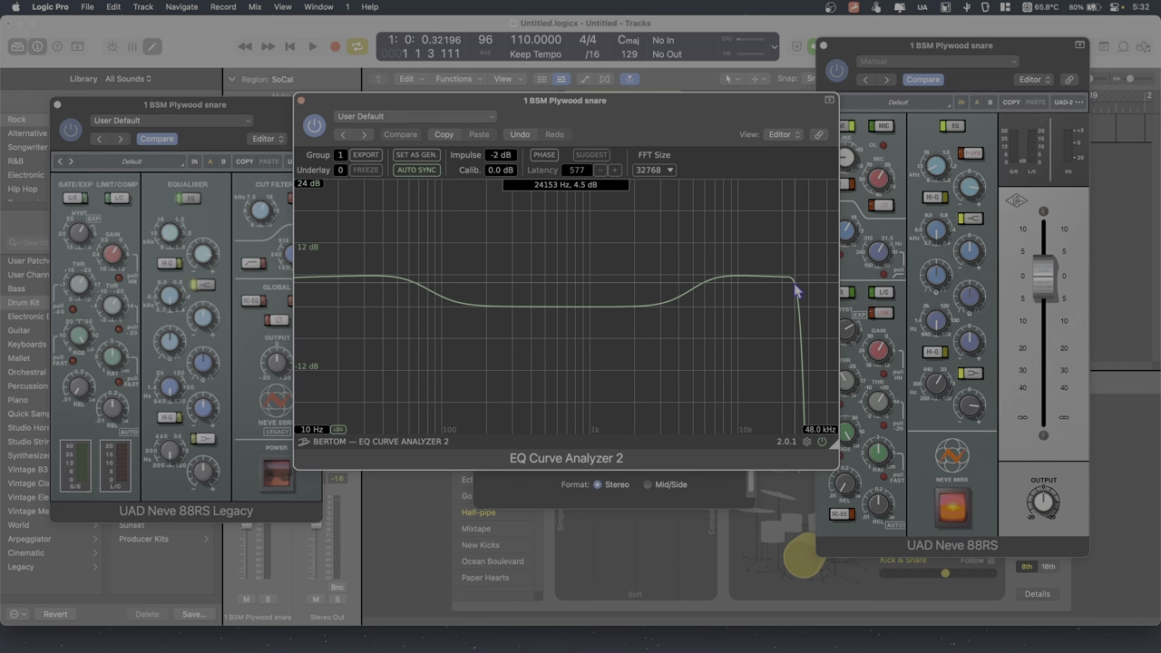
Spread out the Neve 88RS, EQ Curve Analyzer and Neve 88RS Legacy windows so none of them overlap
left_click_drag(998, 45, 1022, 49)
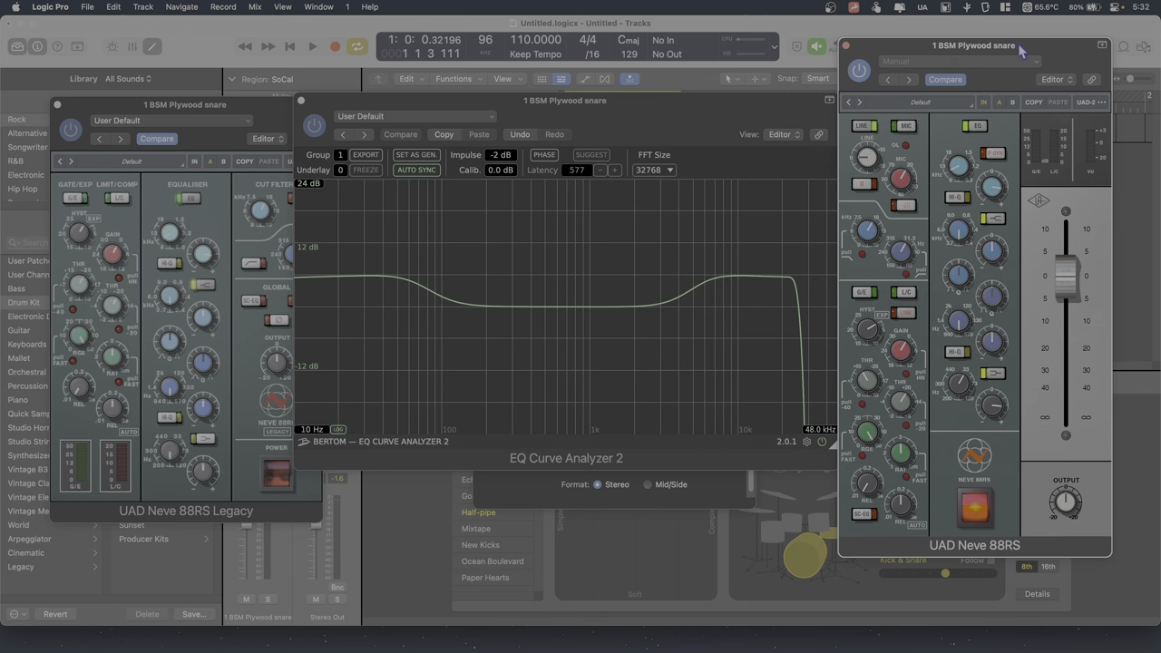
left_click_drag(1018, 48, 1029, 47)
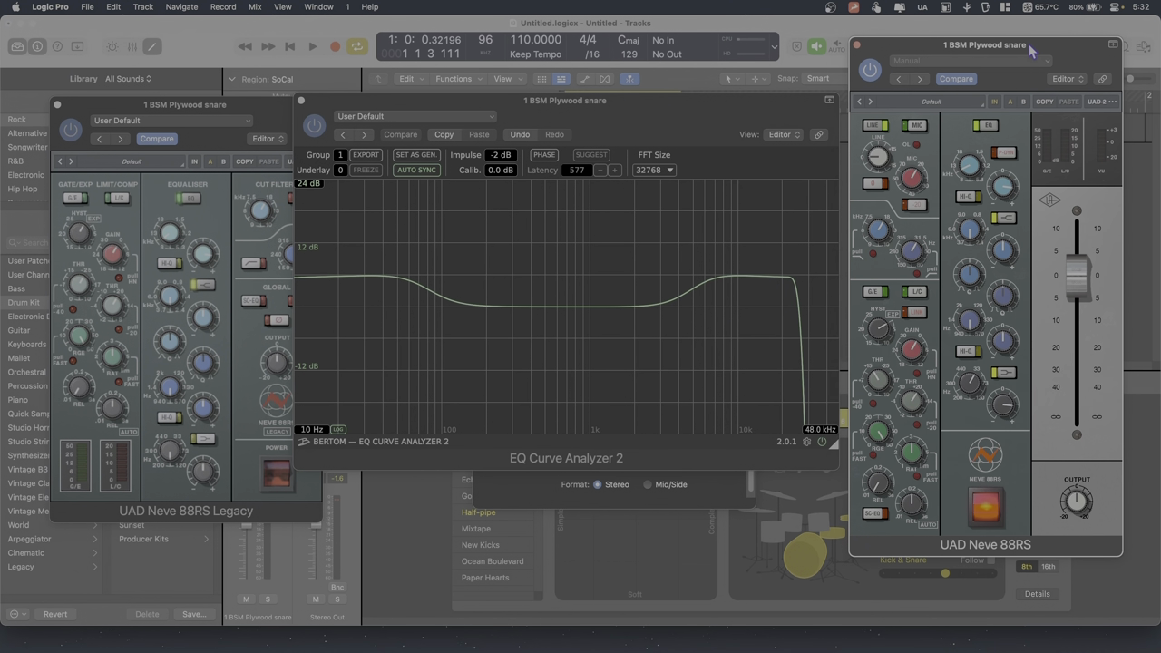
left_click_drag(673, 102, 681, 100)
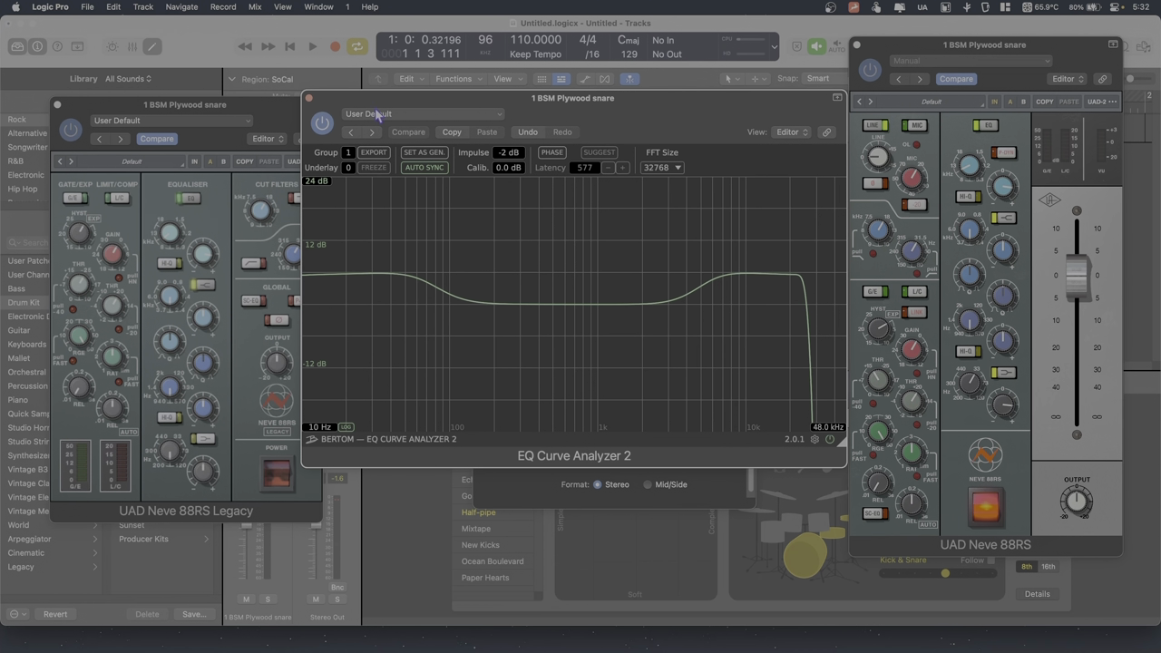
left_click_drag(251, 111, 228, 90)
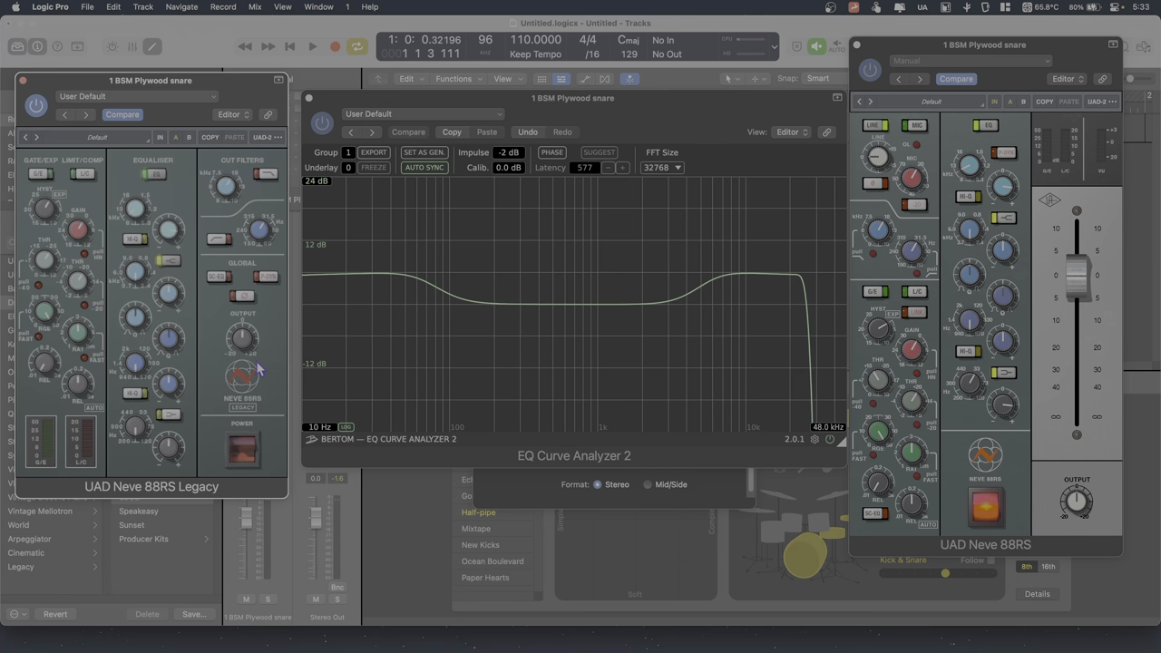
Compare the high-frequency curves by switching from the Neve 88RS to the Legacy version and back to the Neve 88RS
left_click(987, 510)
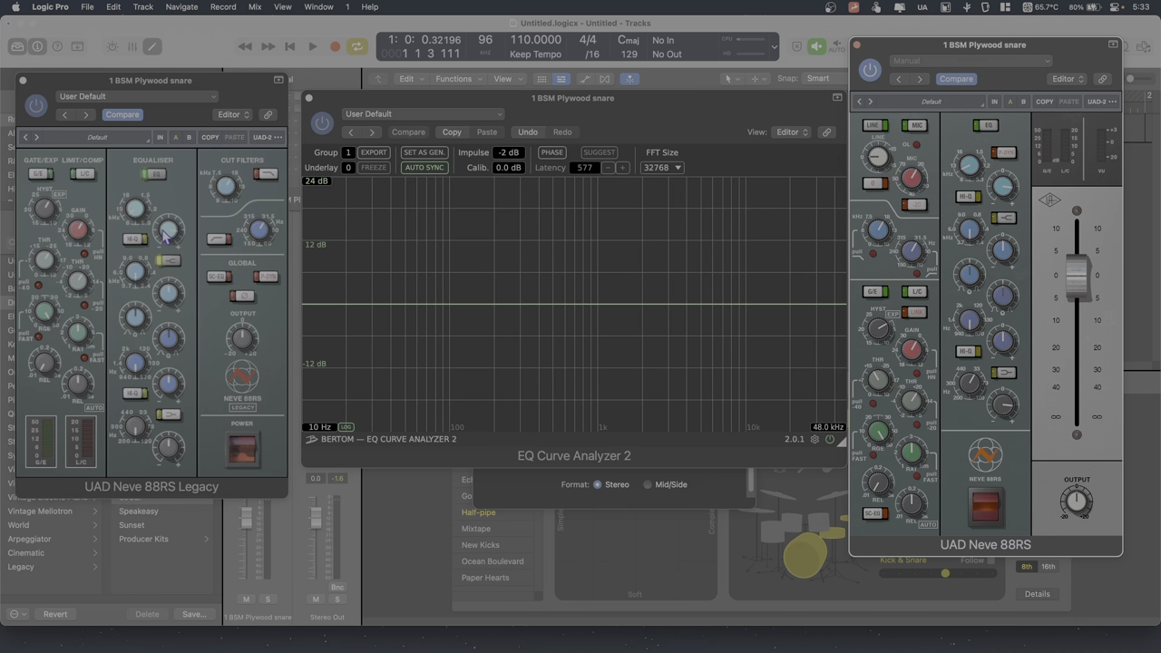
left_click(243, 448)
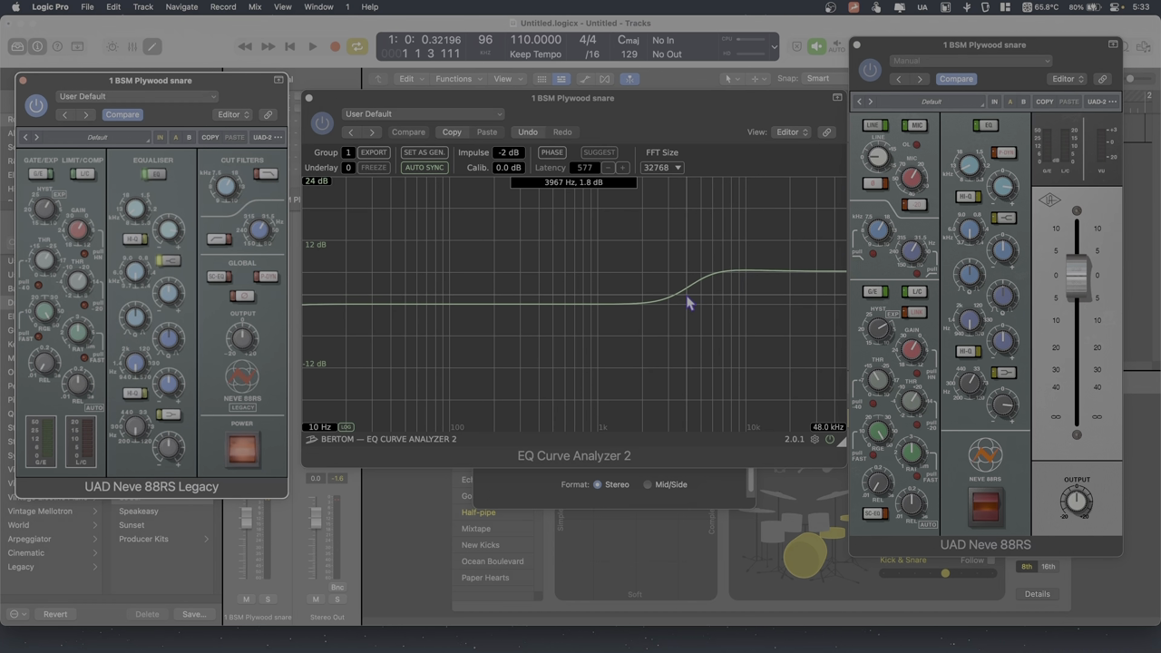
left_click(241, 450)
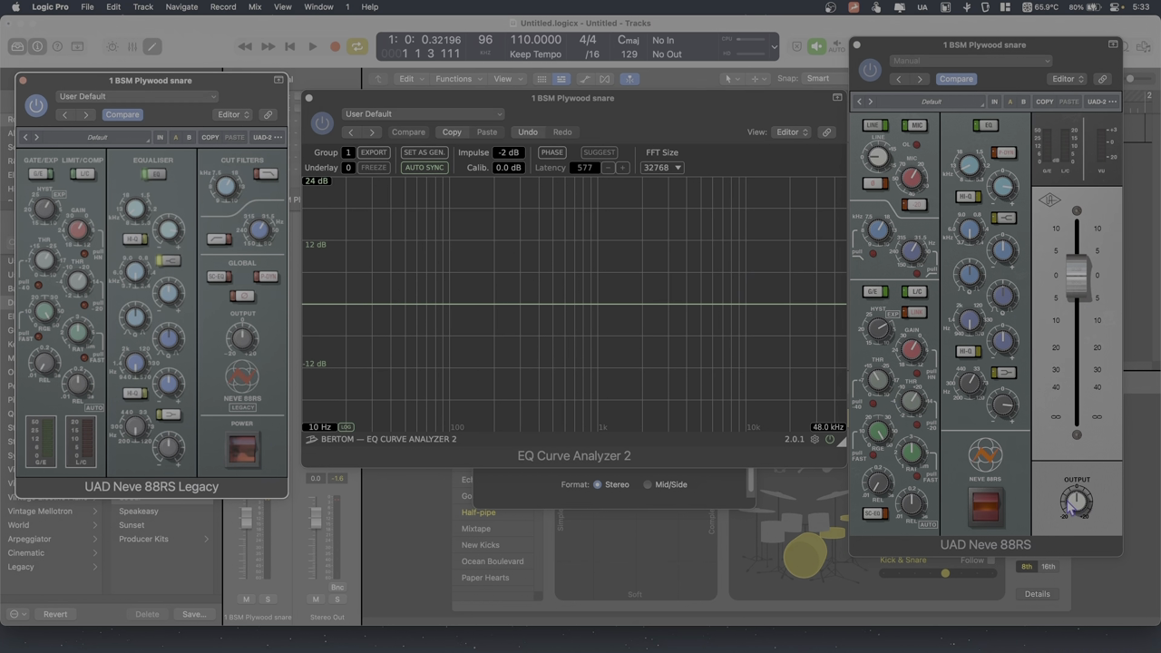
left_click(985, 505)
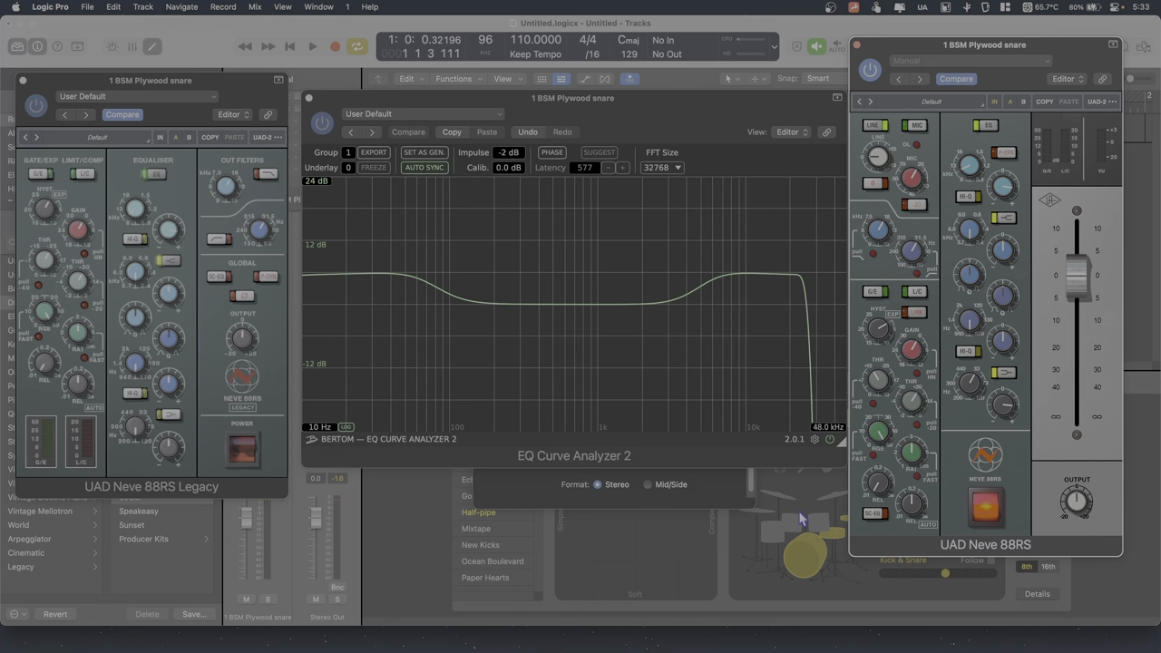
Power the Legacy version on in place of the Neve 88RS and boost its low shelf to match the Neve 88RS curve
left_click(984, 515)
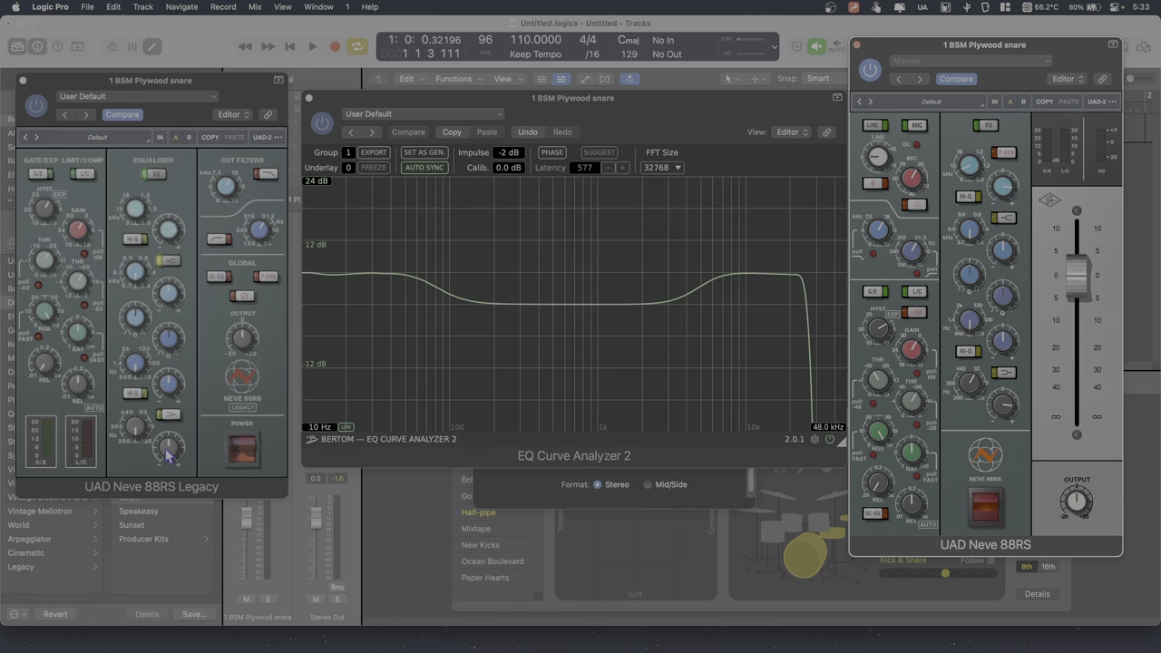
left_click(254, 448)
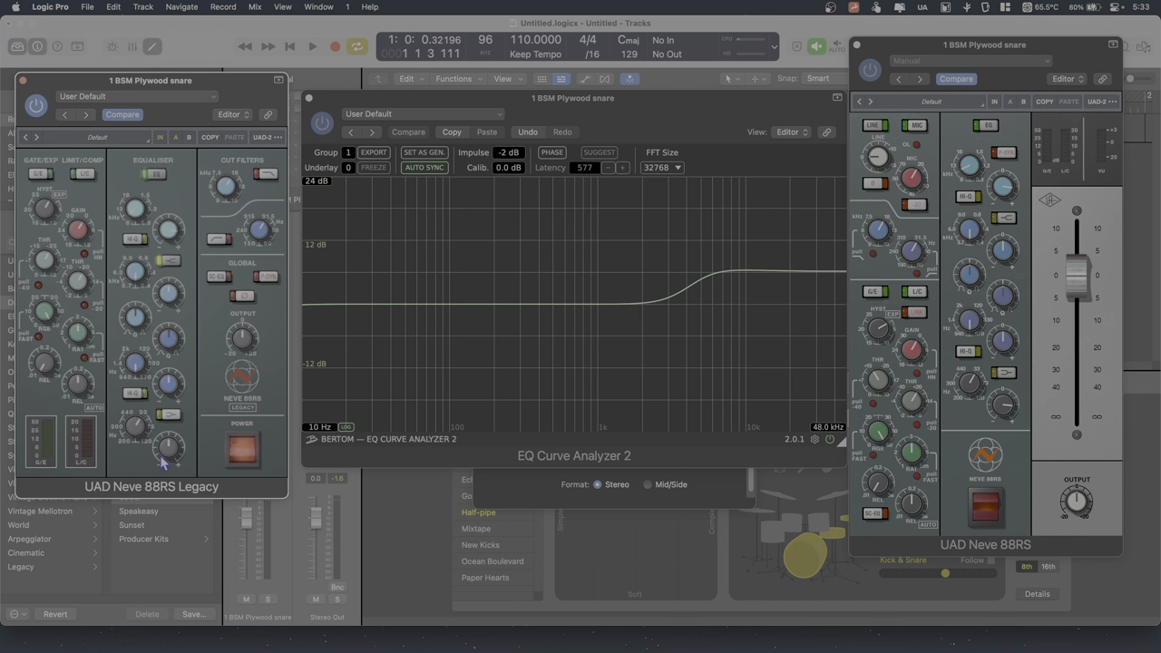
left_click_drag(175, 458, 177, 415)
left_click_drag(175, 459, 176, 452)
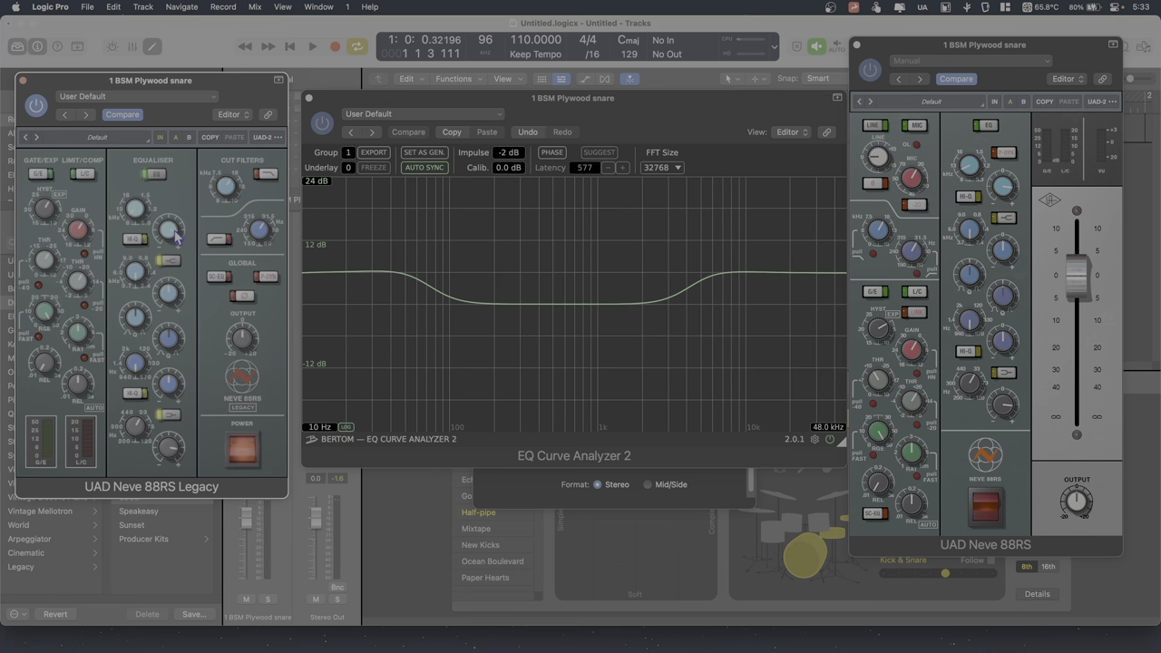
Power off the Legacy version, examine the Neve 88RS curve for comparison, and power the Neve 88RS off
left_click(253, 462)
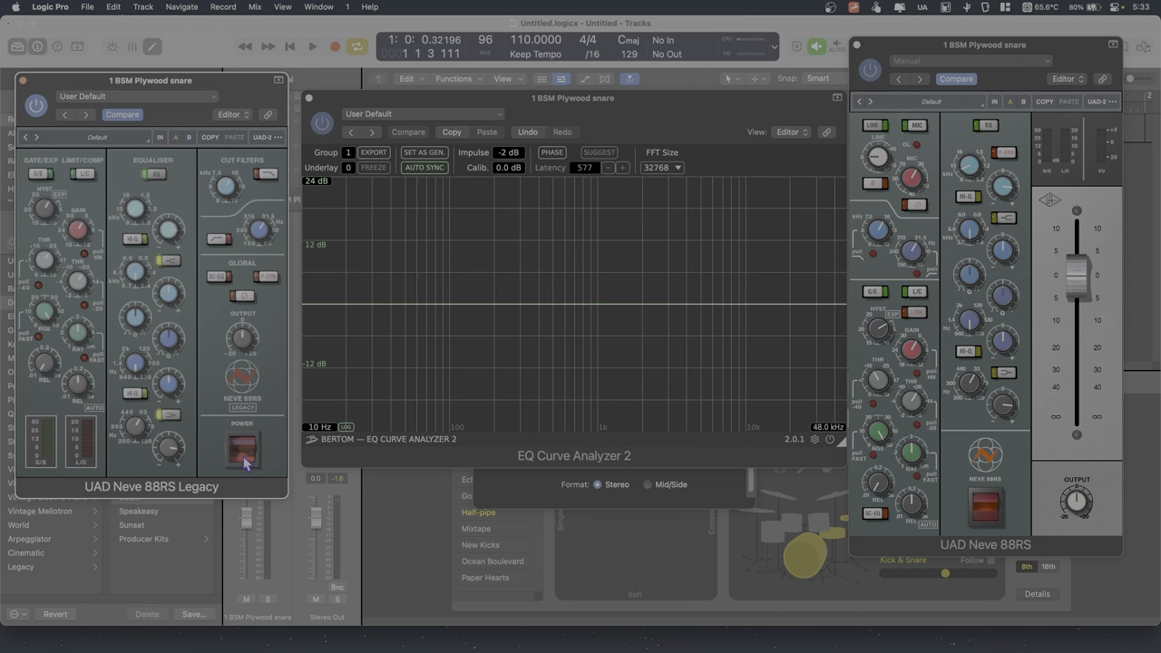
left_click(986, 508)
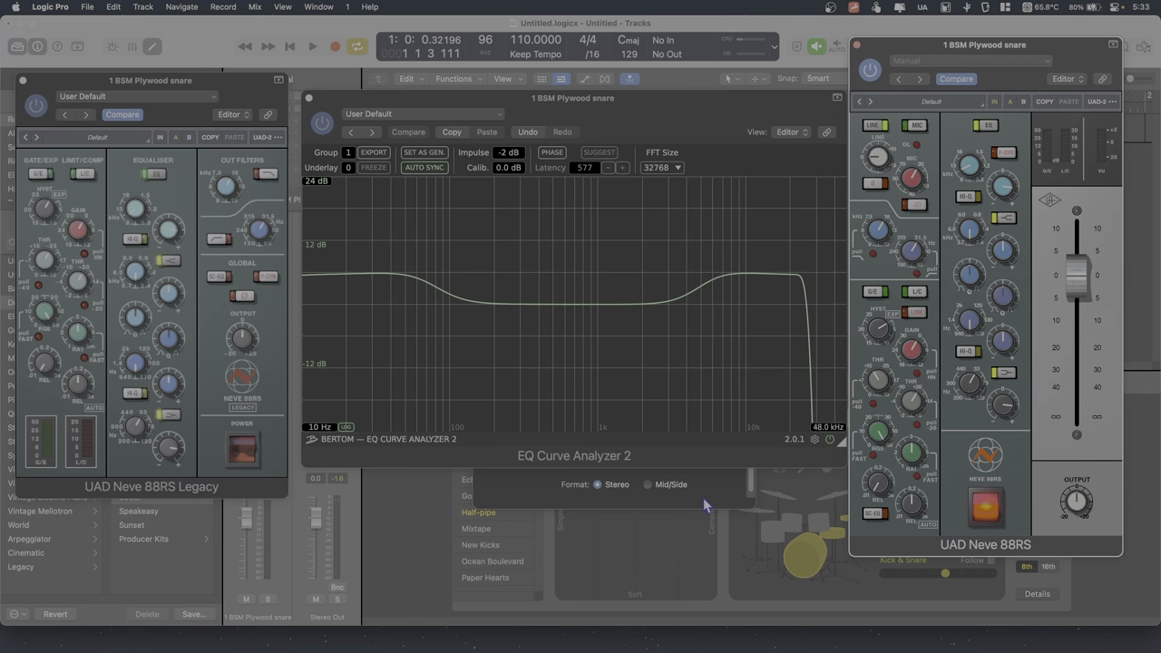
left_click(987, 516)
Move the I/O and analyzer windows apart, examine the console's full curve at 100% Dry/Wet, and return Dry/Wet to 0%
left_click(728, 486)
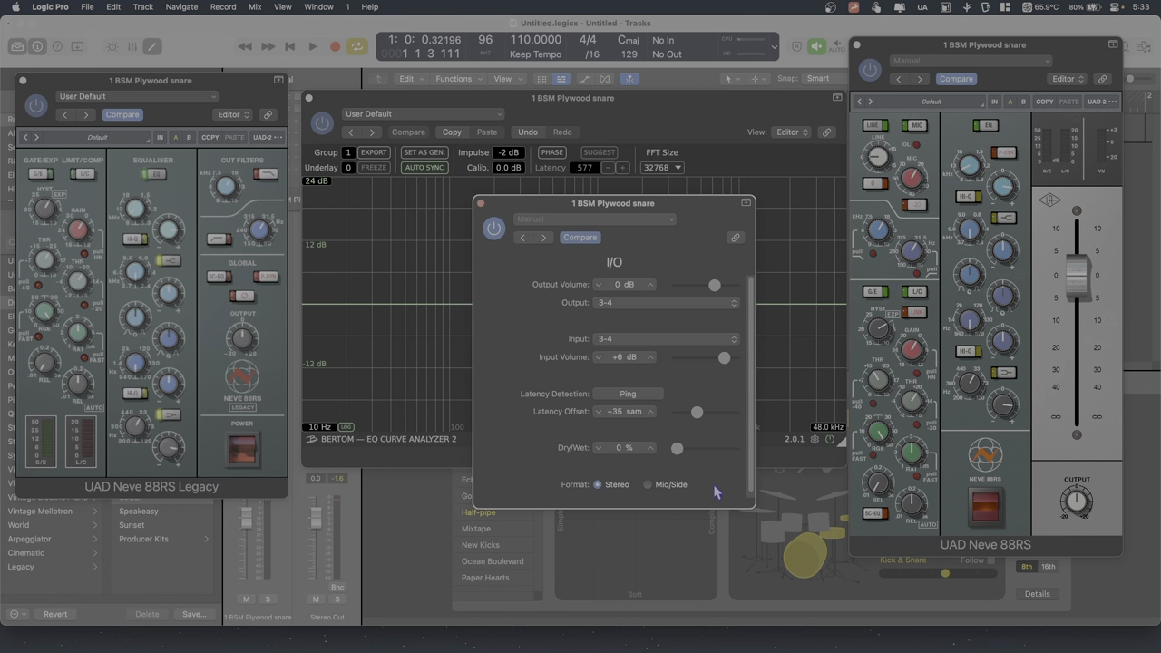
left_click_drag(702, 215, 1058, 198)
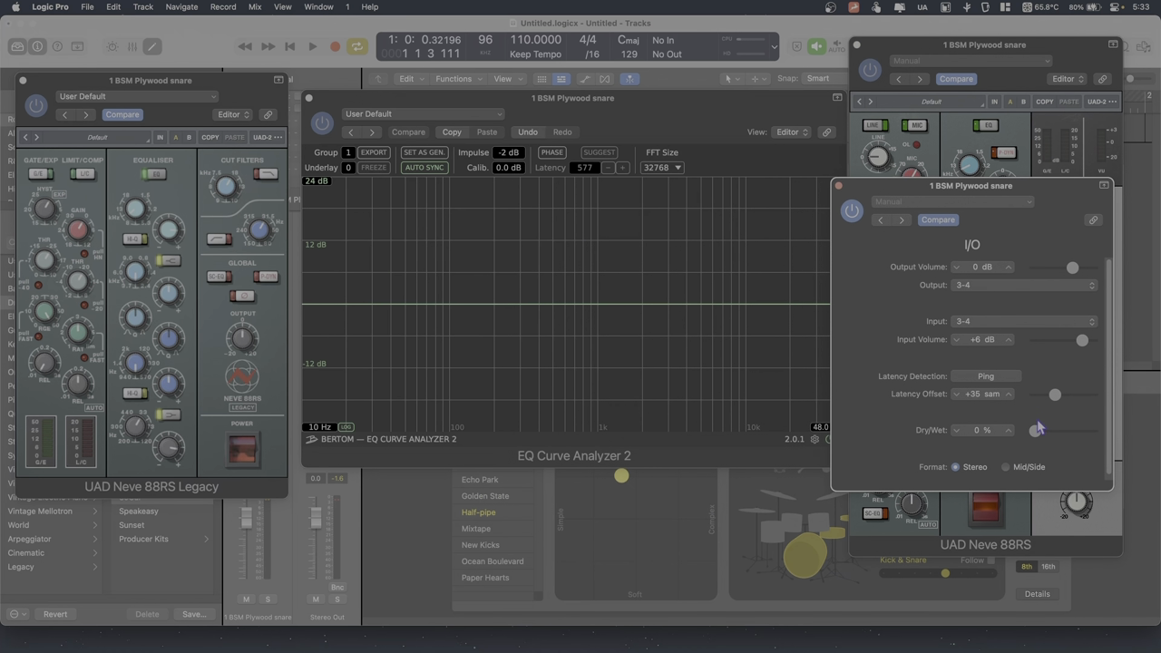
left_click_drag(1035, 431, 1092, 432)
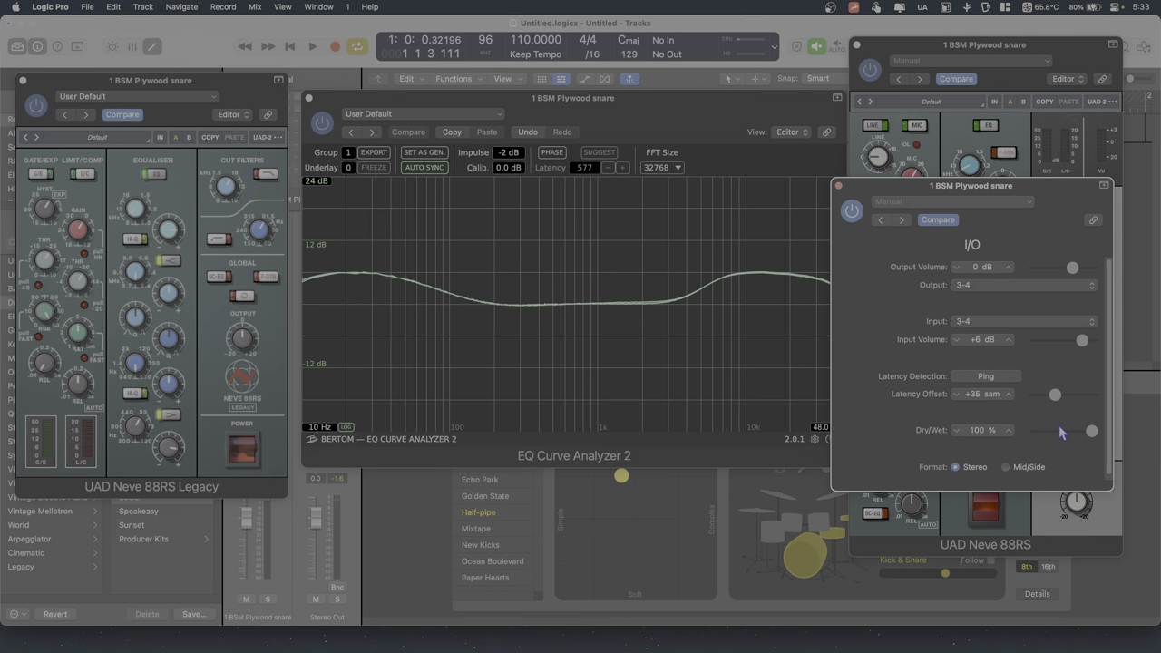
left_click(685, 138)
left_click_drag(685, 138, 663, 127)
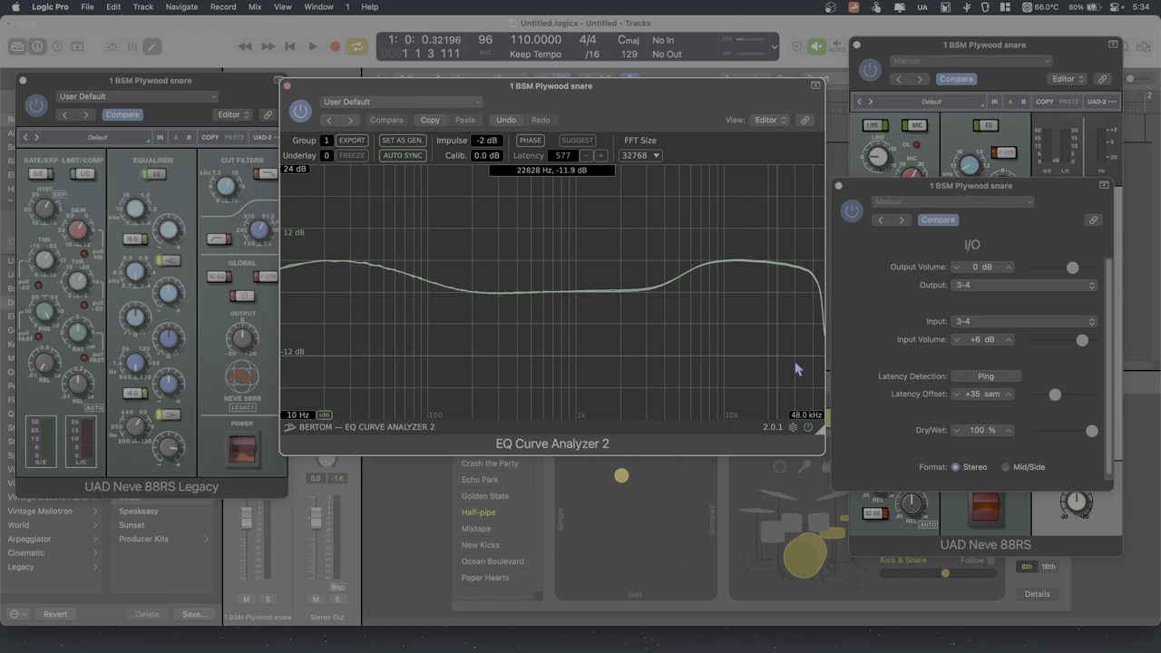
left_click_drag(1091, 431, 947, 423)
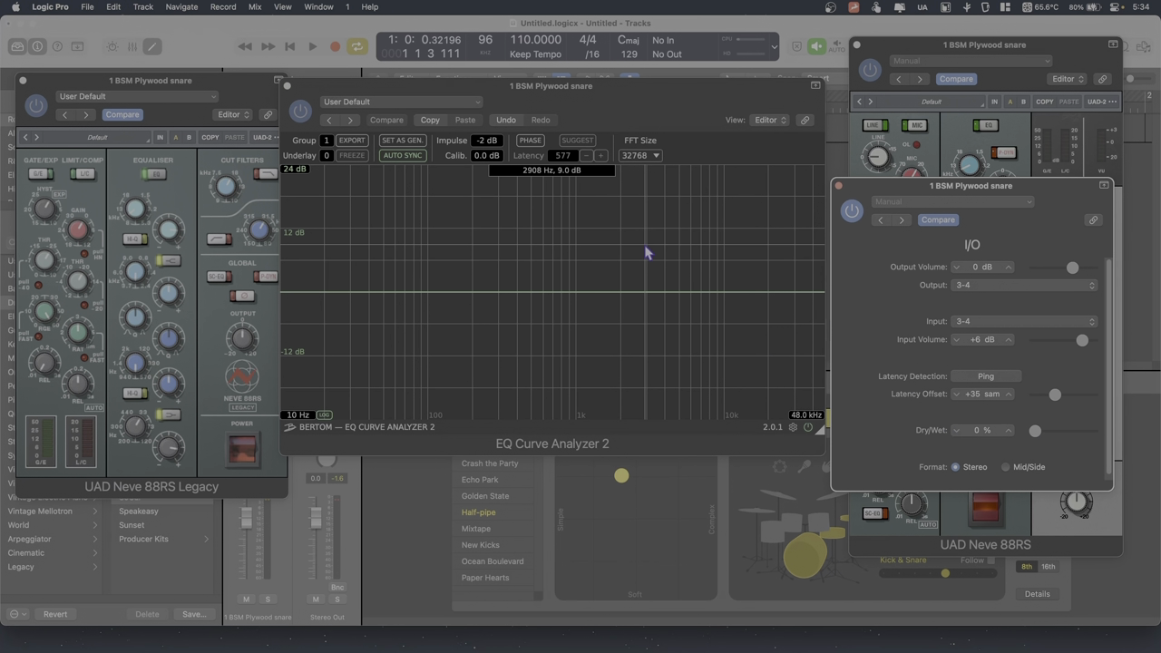
Close the EQ Curve Analyzer and open SPAN from the Stereo Out, placing it and the Neve 88RS Legacy window mid-screen
left_click(288, 87)
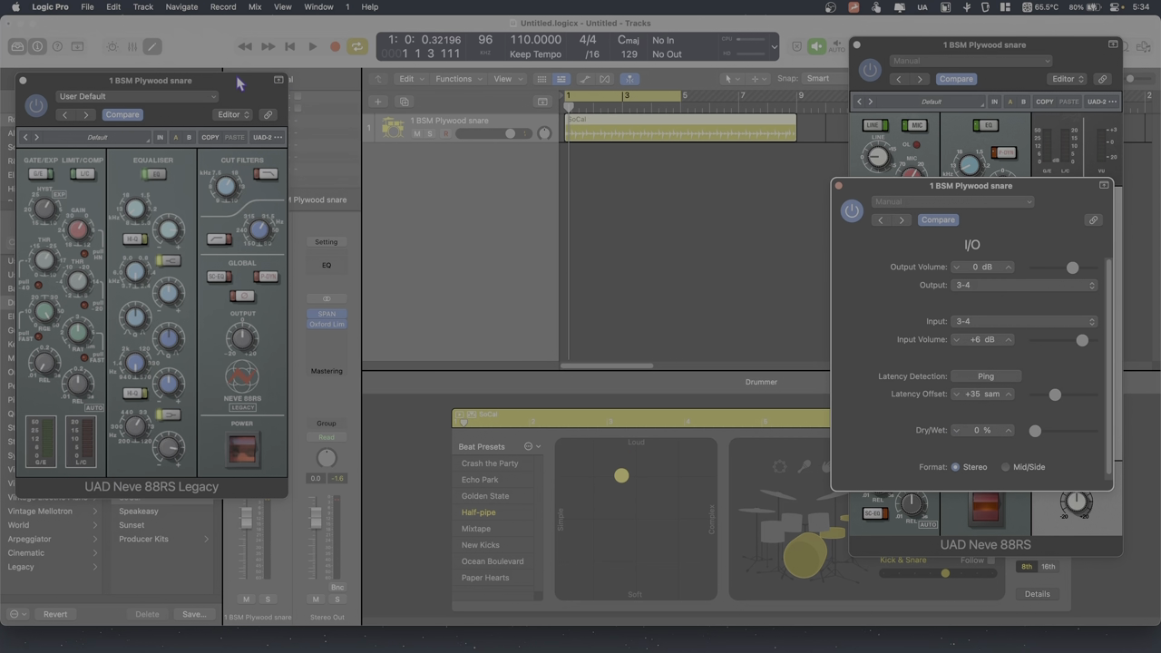
left_click_drag(245, 83, 682, 150)
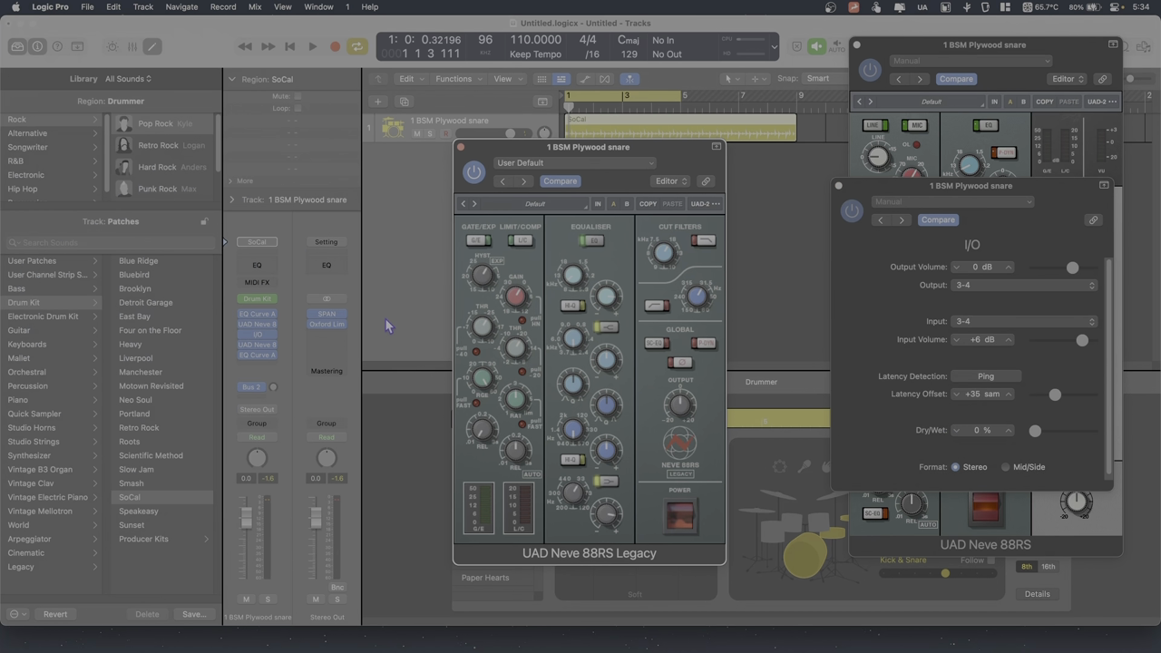
left_click(327, 314)
left_click_drag(322, 26, 769, 70)
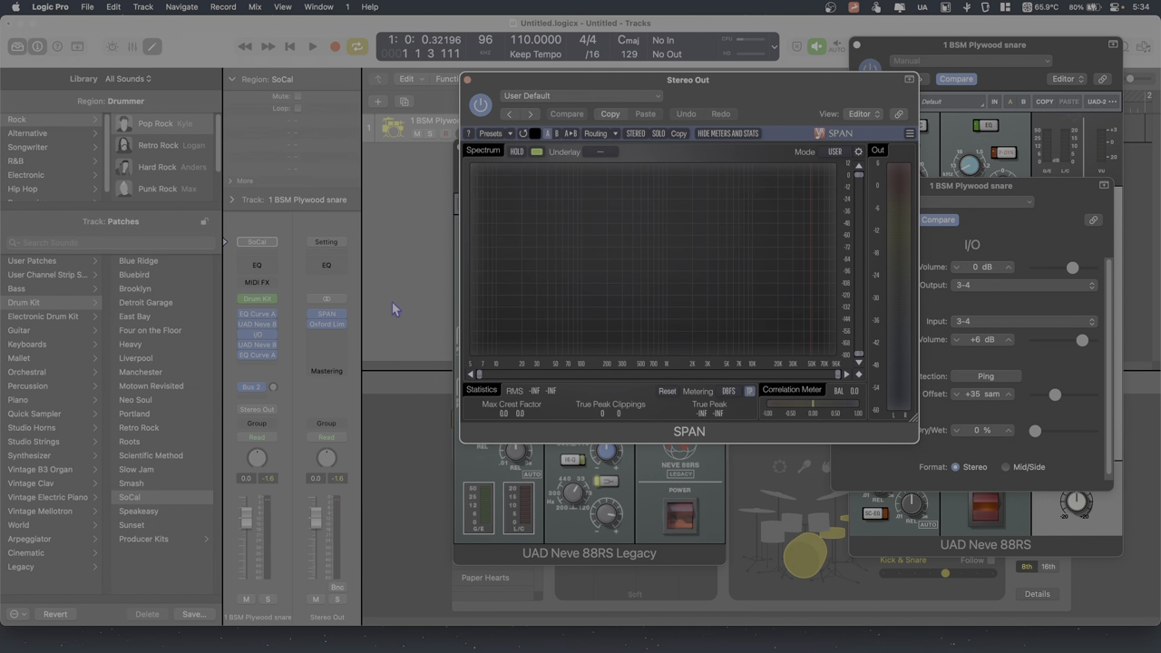
Open the Oxford Limiter on the Stereo Out, examine its settings, and close it
left_click(329, 325)
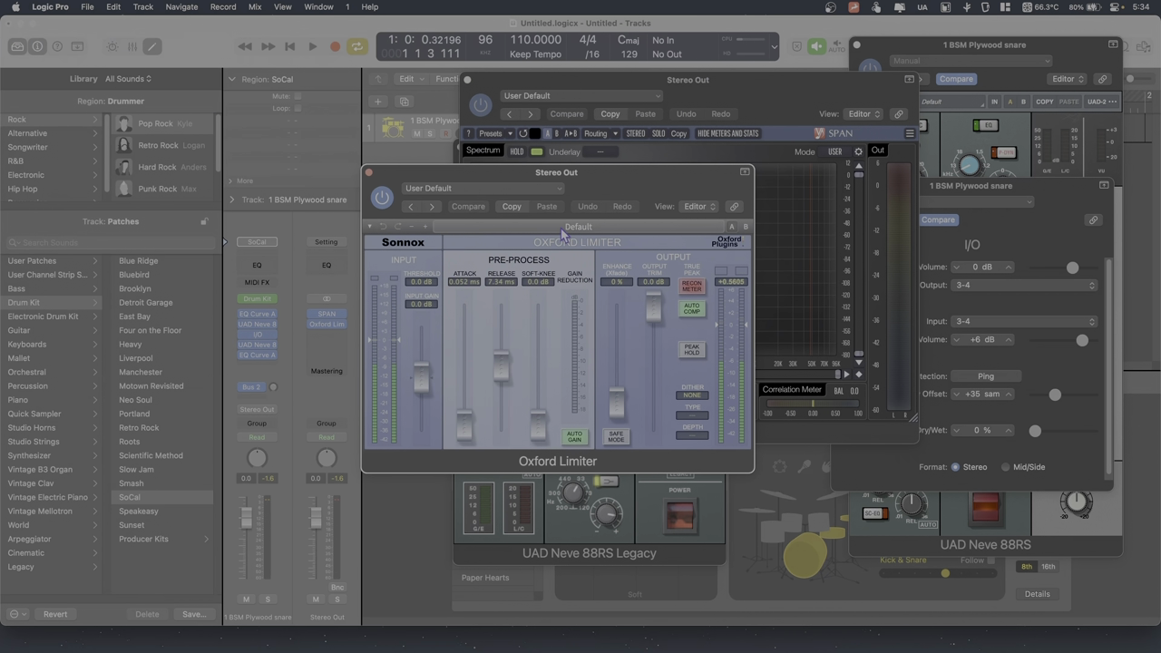
left_click_drag(635, 190, 370, 216)
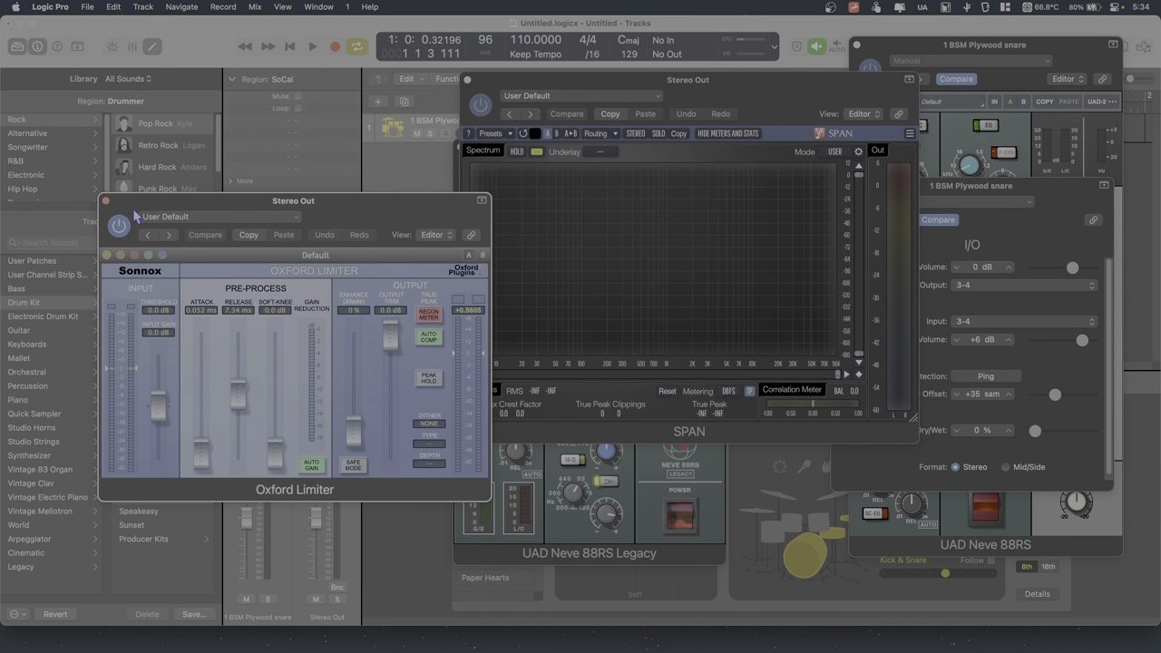
mouse_move(135, 215)
left_mouse_down()
mouse_move(153, 228)
mouse_move(138, 228)
left_mouse_up()
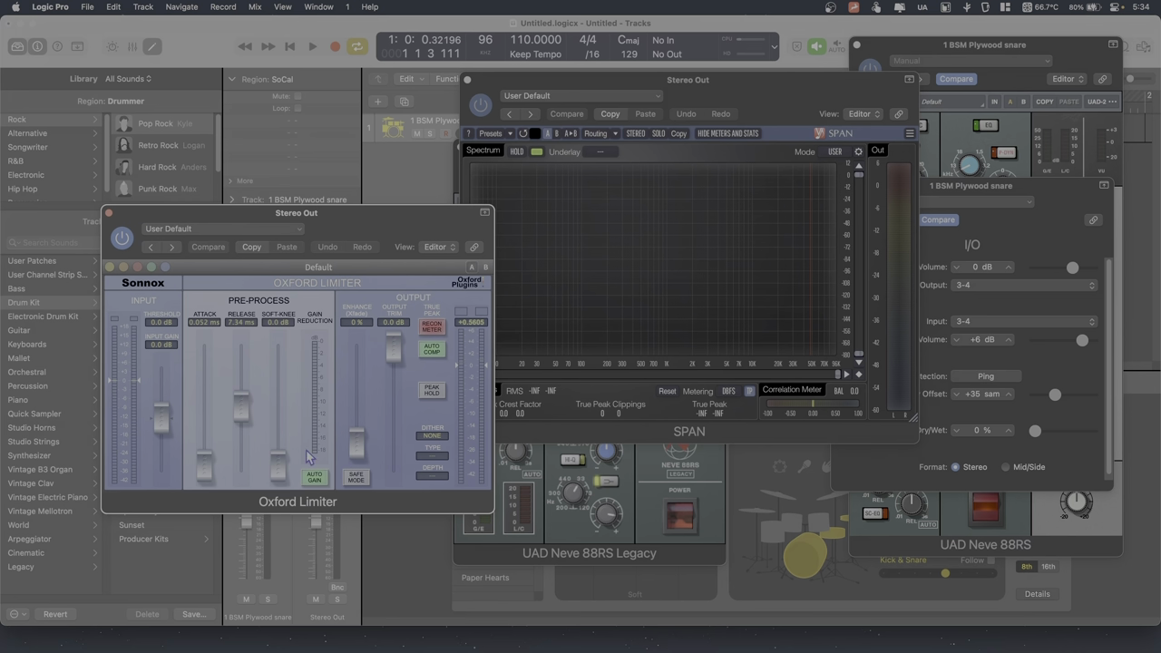
left_click(109, 212)
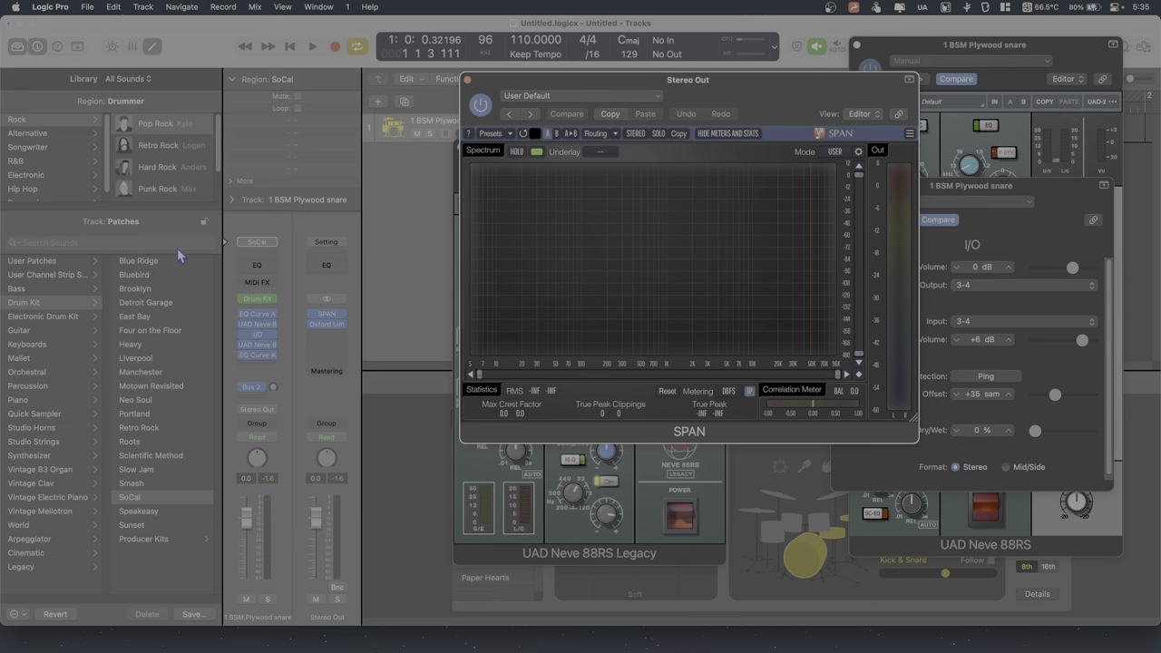
Bypass both EQ Curve Analyzer instances on the snare track and move SPAN away from the I/O window
left_click(242, 322)
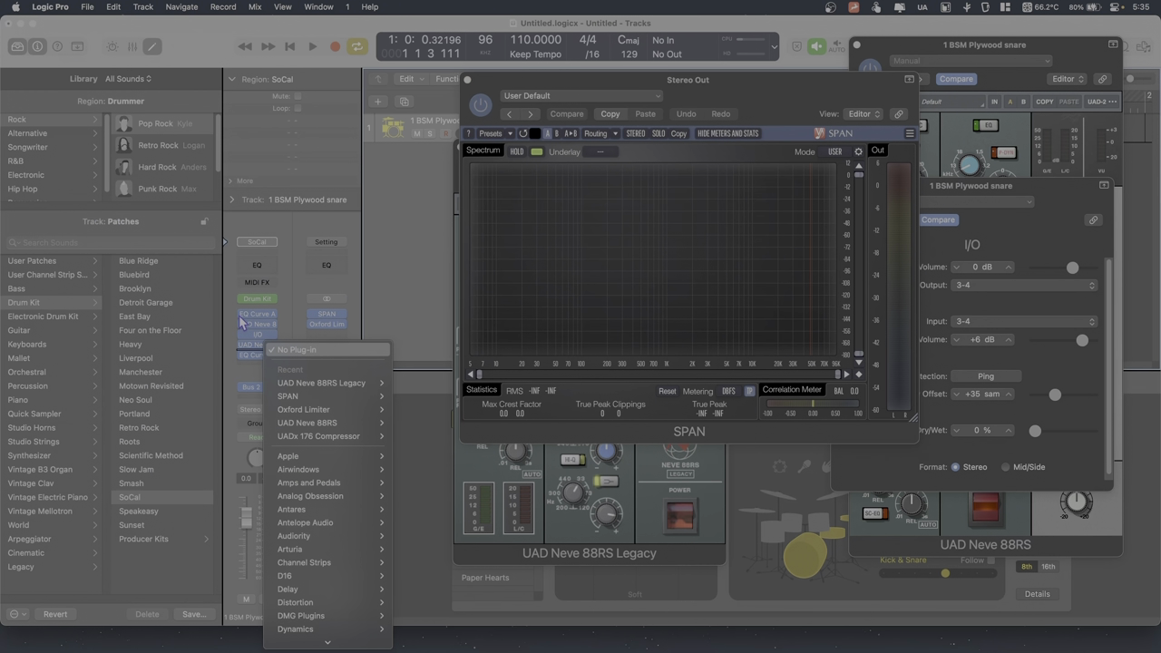
left_click(243, 318)
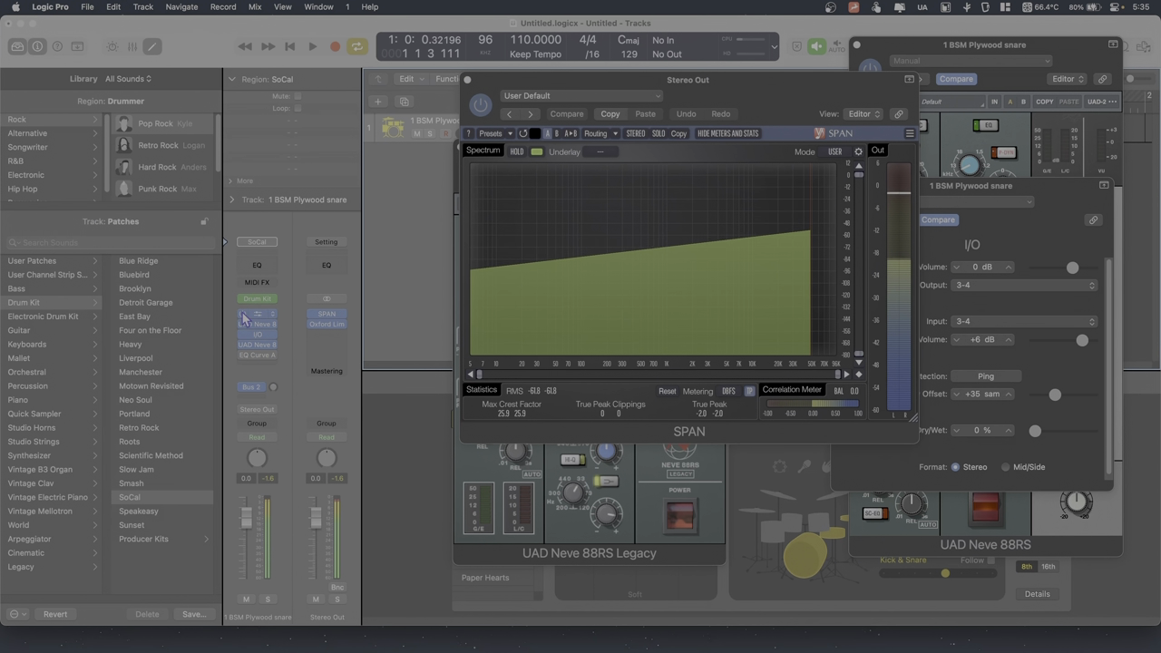
left_click_drag(786, 96, 366, 95)
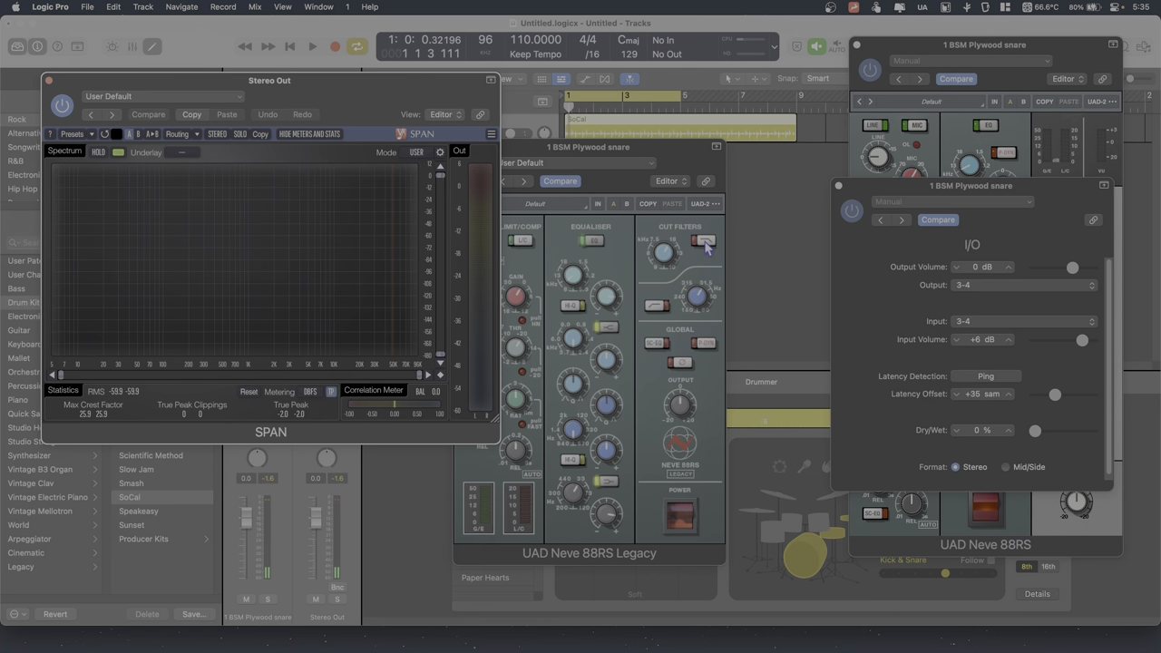
left_click_drag(403, 98, 436, 107)
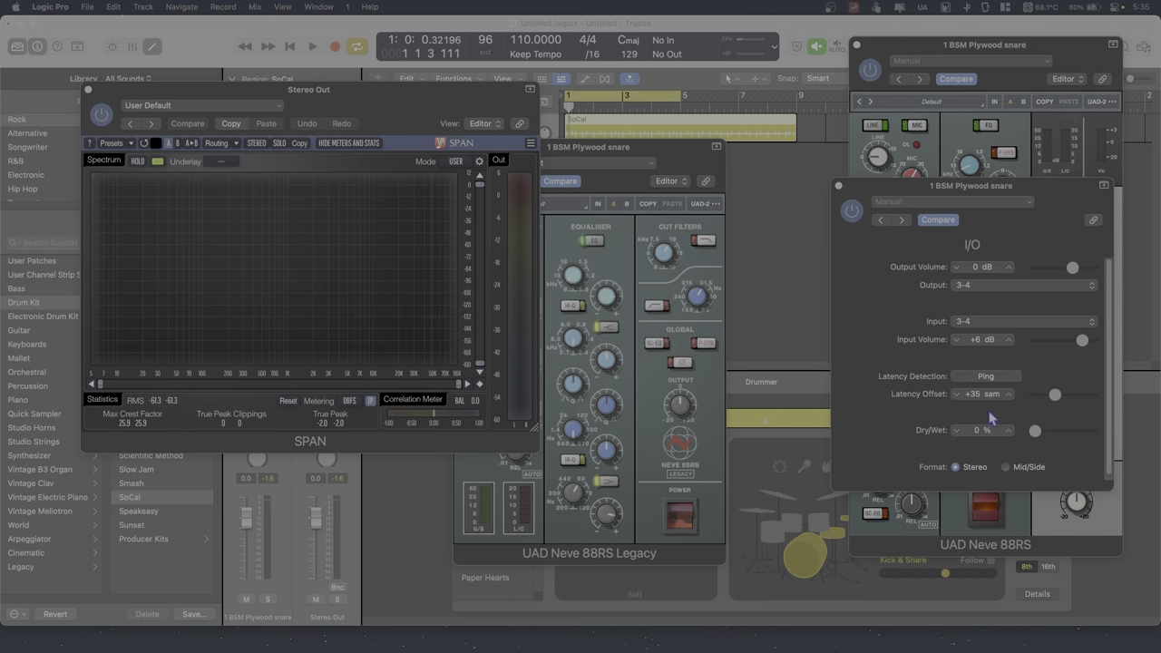
Start playback and arrange the SPAN and Neve 88RS Legacy windows side by side
left_click(312, 47)
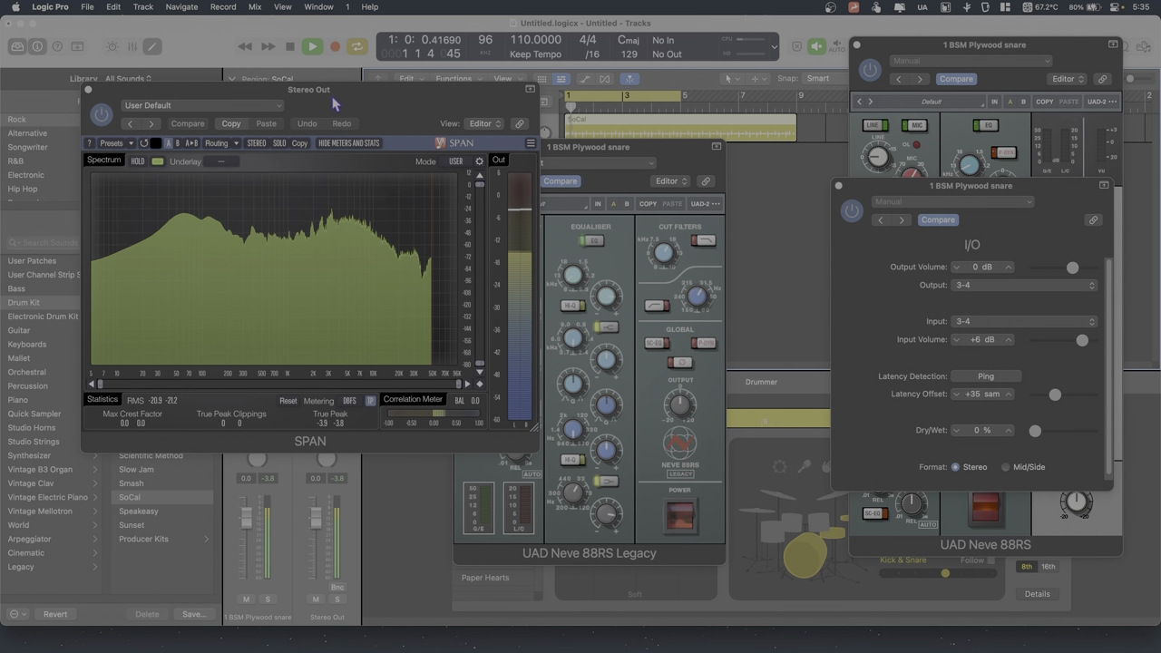
left_click_drag(335, 105, 257, 159)
left_click(574, 154)
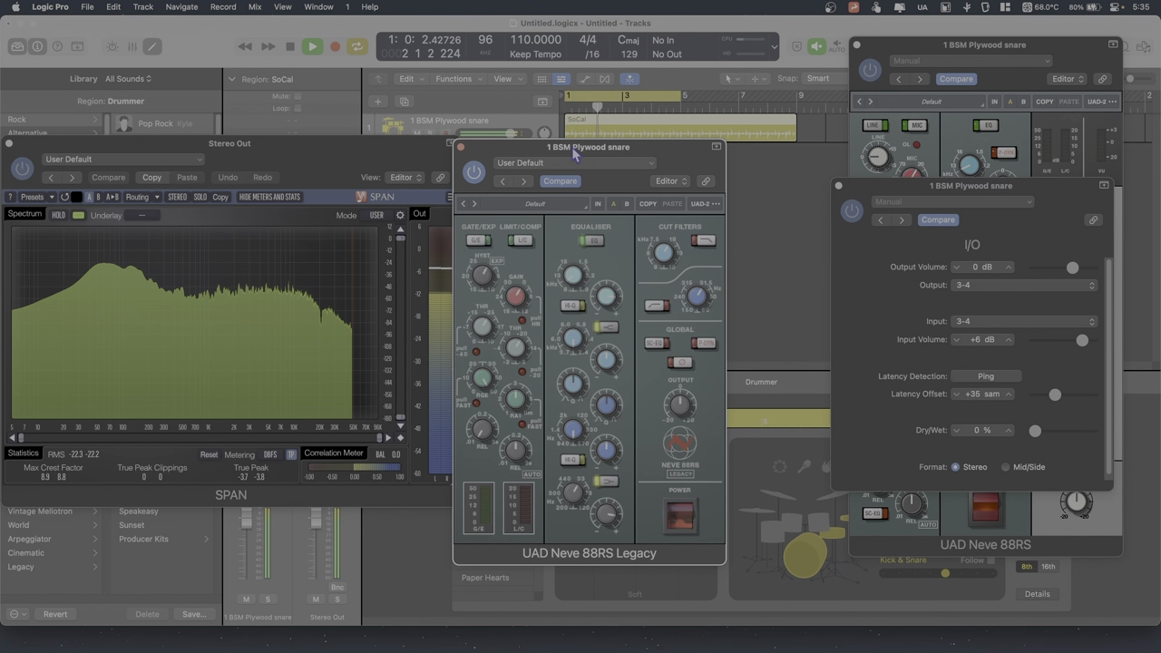
left_click_drag(574, 154, 622, 95)
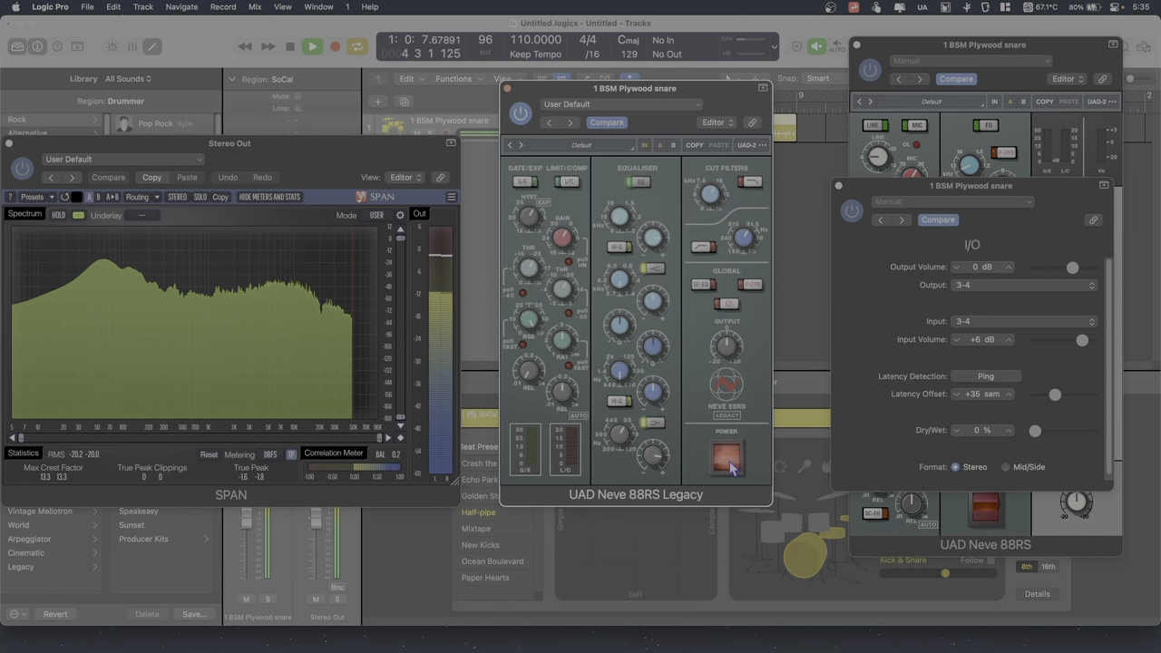
Set the I/O plug-in's Dry/Wet to 100% and arrange its window between the Legacy and Neve 88RS windows
left_click_drag(1035, 431, 1092, 431)
left_click_drag(1053, 188, 939, 206)
left_click_drag(729, 93, 664, 95)
left_click_drag(912, 202, 909, 203)
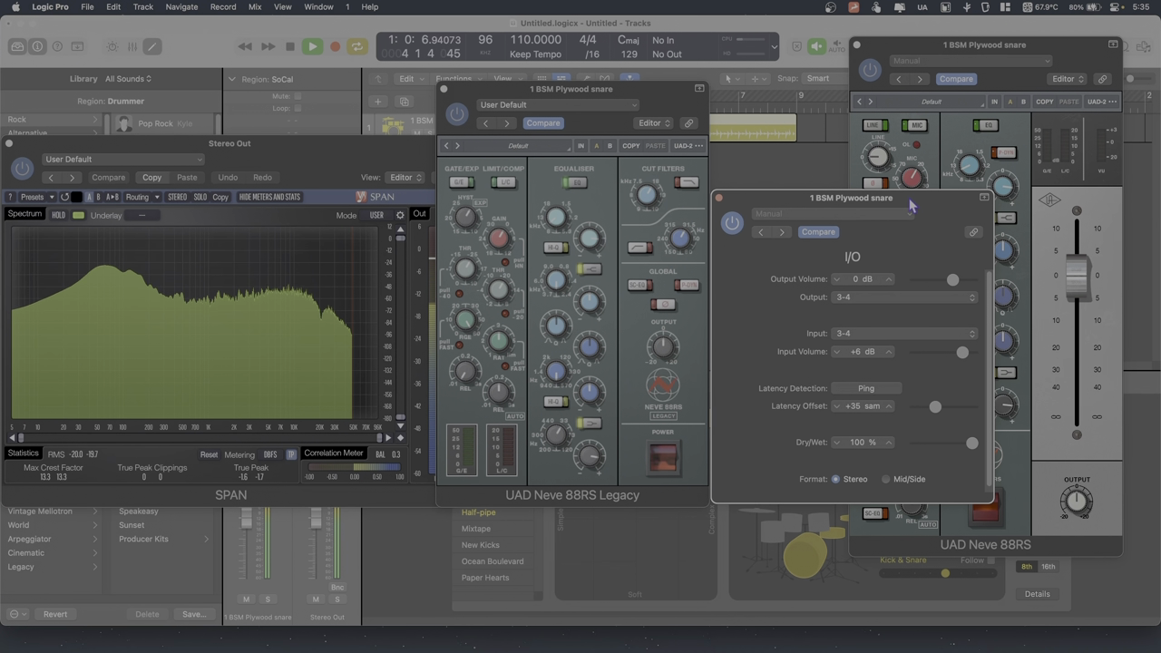
Compare the console with the Legacy version by ear, switching I/O Dry/Wet between 100% and 0% and toggling the Legacy's power
left_click_drag(973, 444, 916, 442)
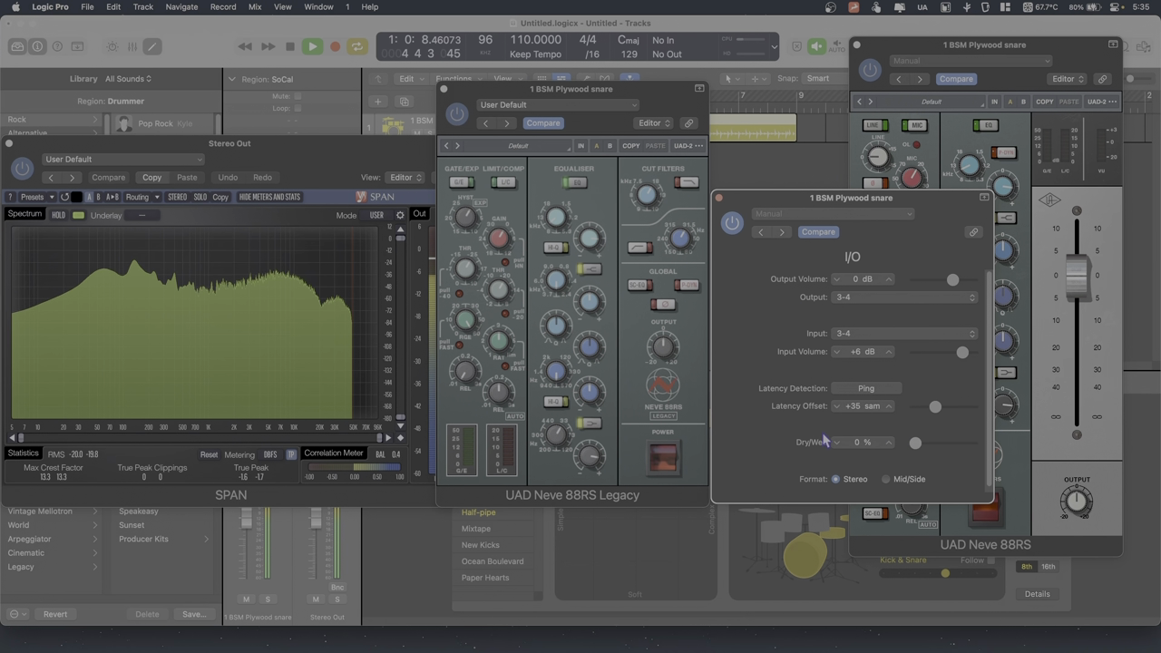
left_click(667, 458)
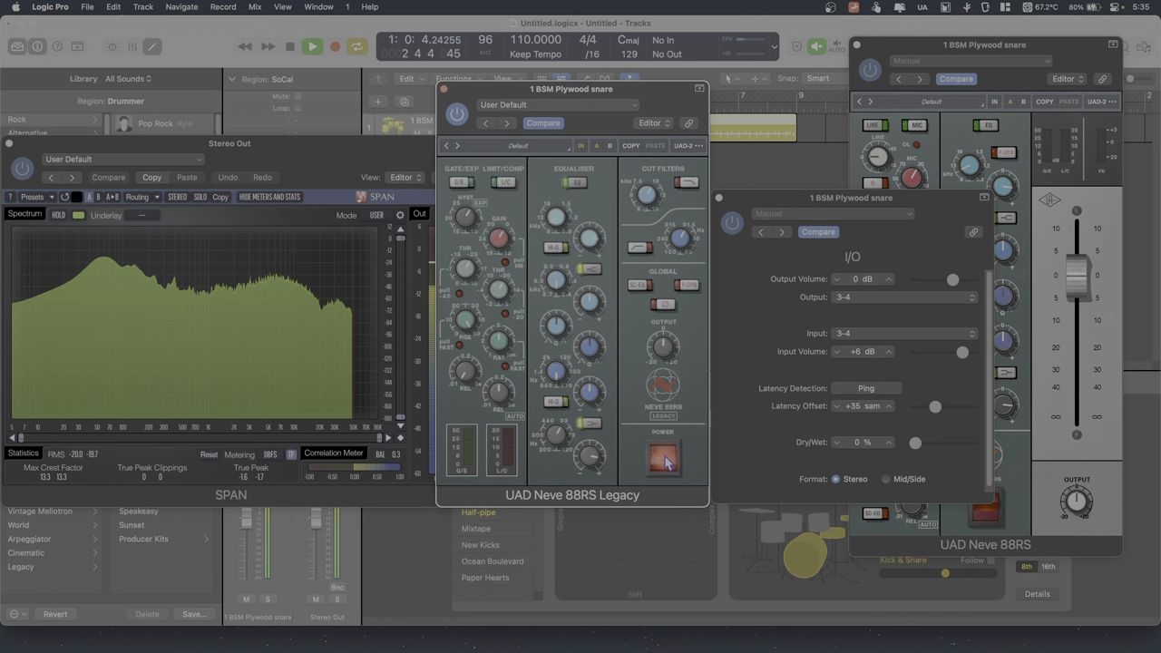
left_click(667, 461)
left_click(915, 443)
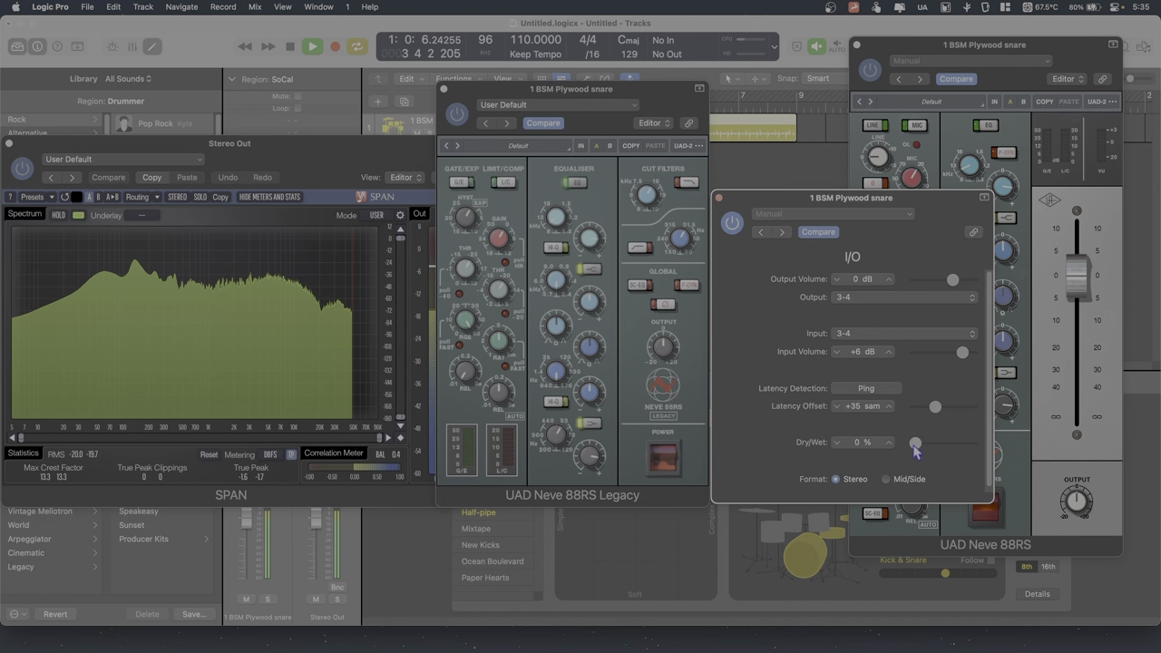
left_click_drag(916, 443, 989, 451)
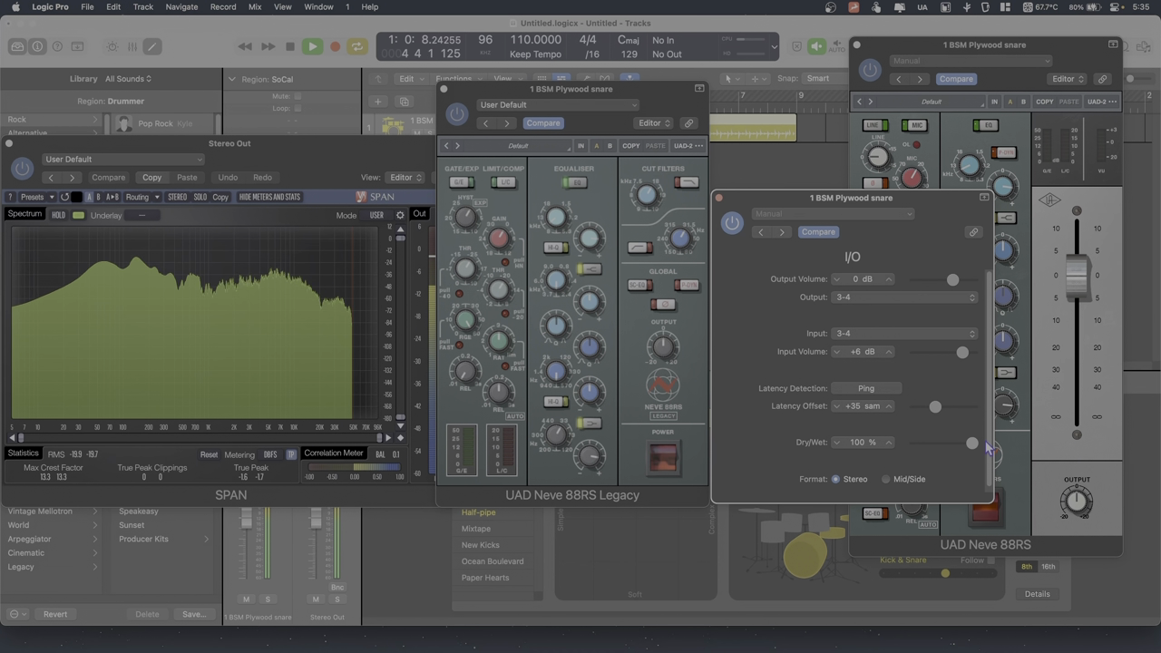
left_click_drag(989, 451, 915, 443)
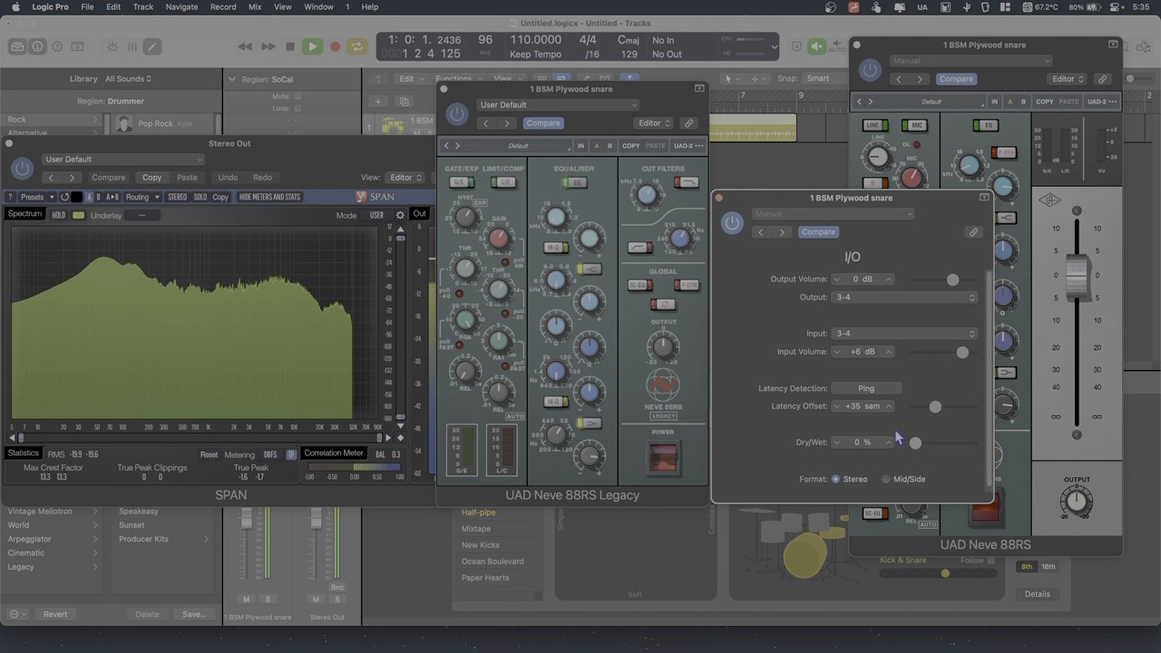
Compare the Neve 88RS with the Legacy version by ear, powering each on in turn, and stop playback
left_click(1031, 496)
left_click(988, 504)
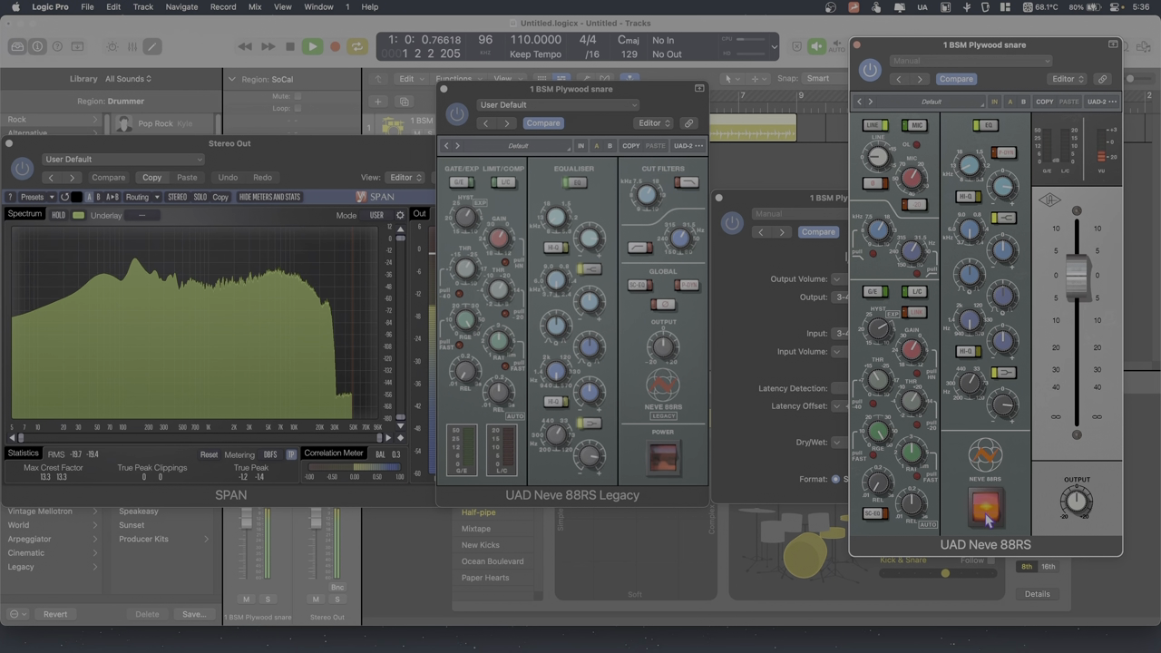
left_click(987, 514)
left_click(665, 460)
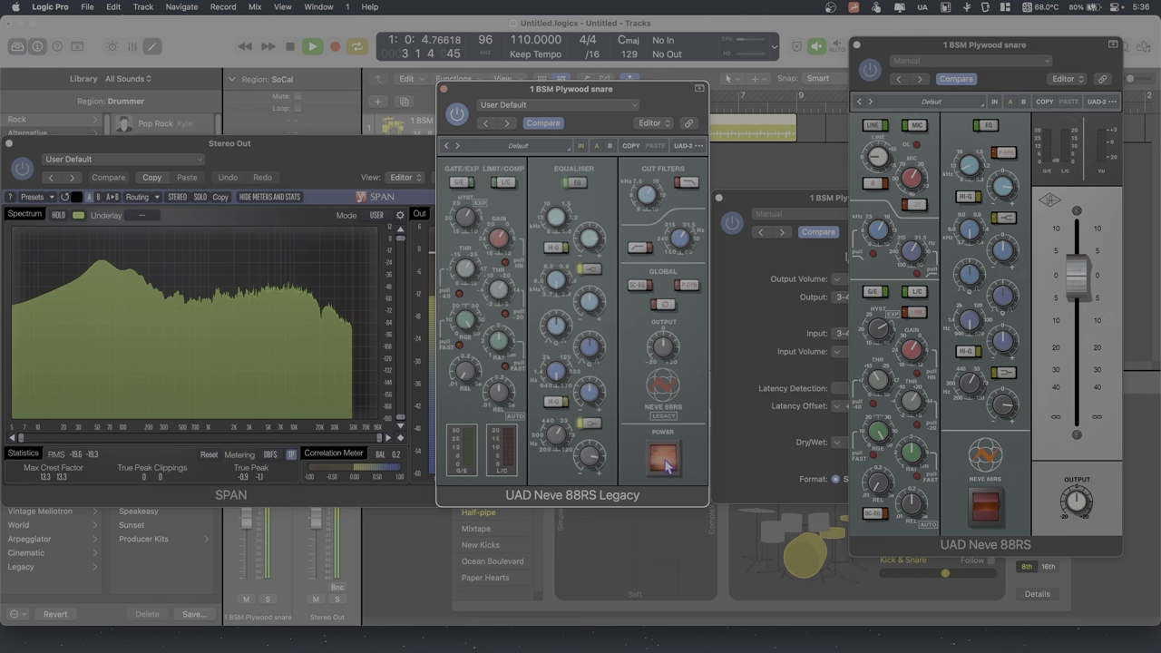
key("space")
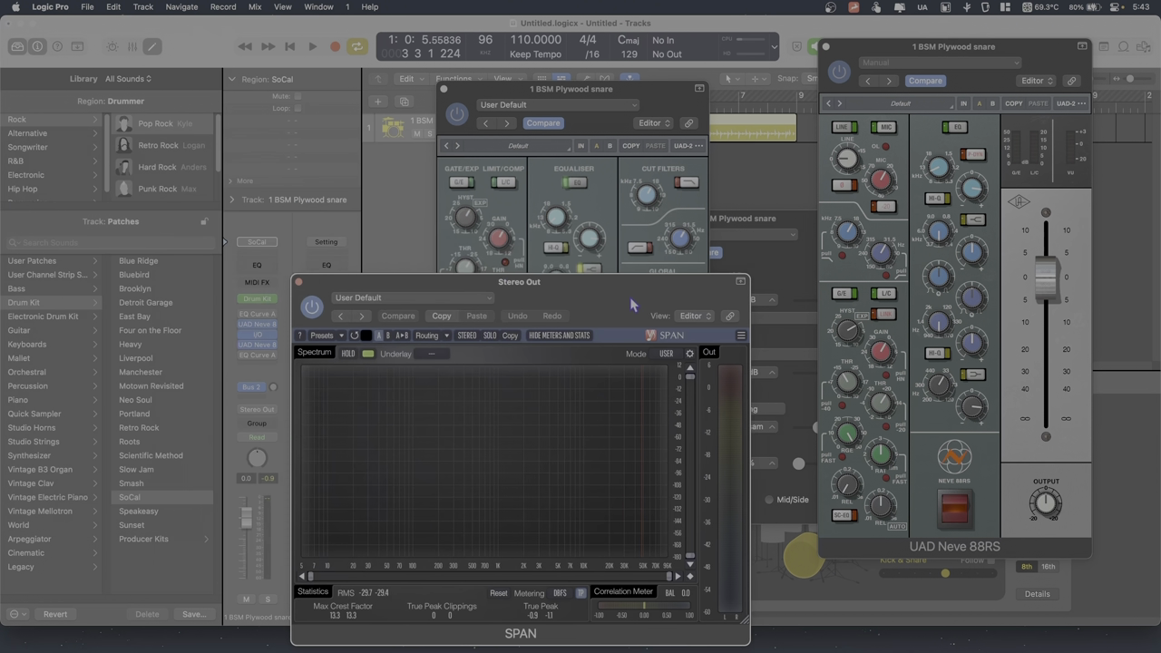
Close SPAN and move the Neve 88RS window clear of the other plug-in windows
left_click_drag(632, 305, 689, 305)
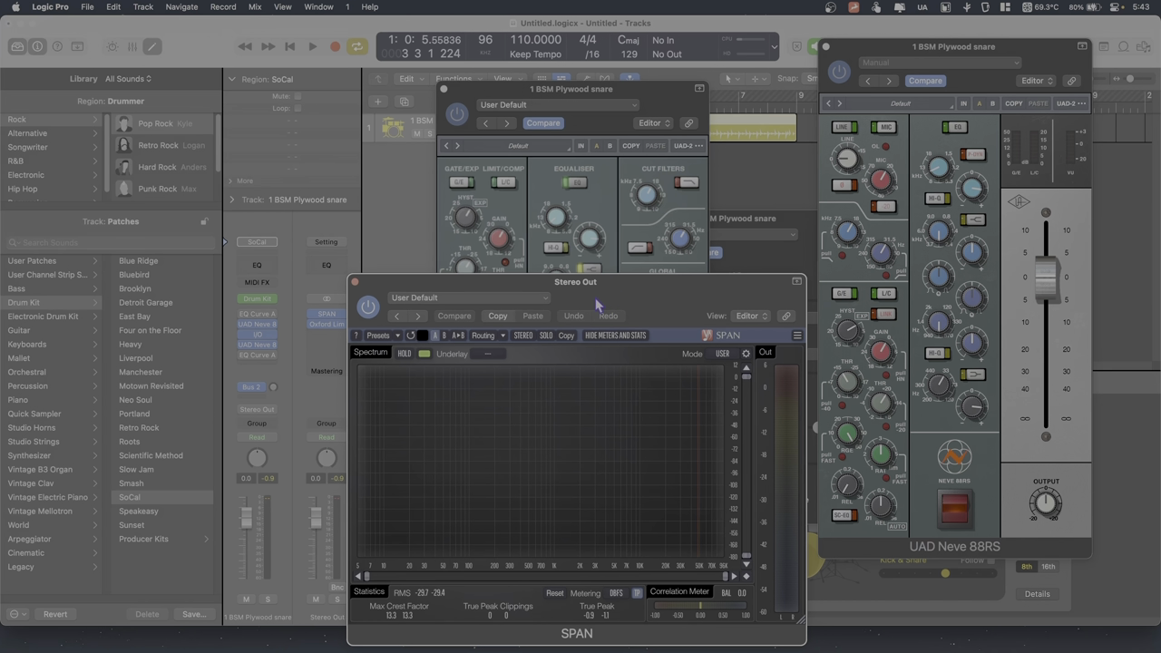
left_click(355, 282)
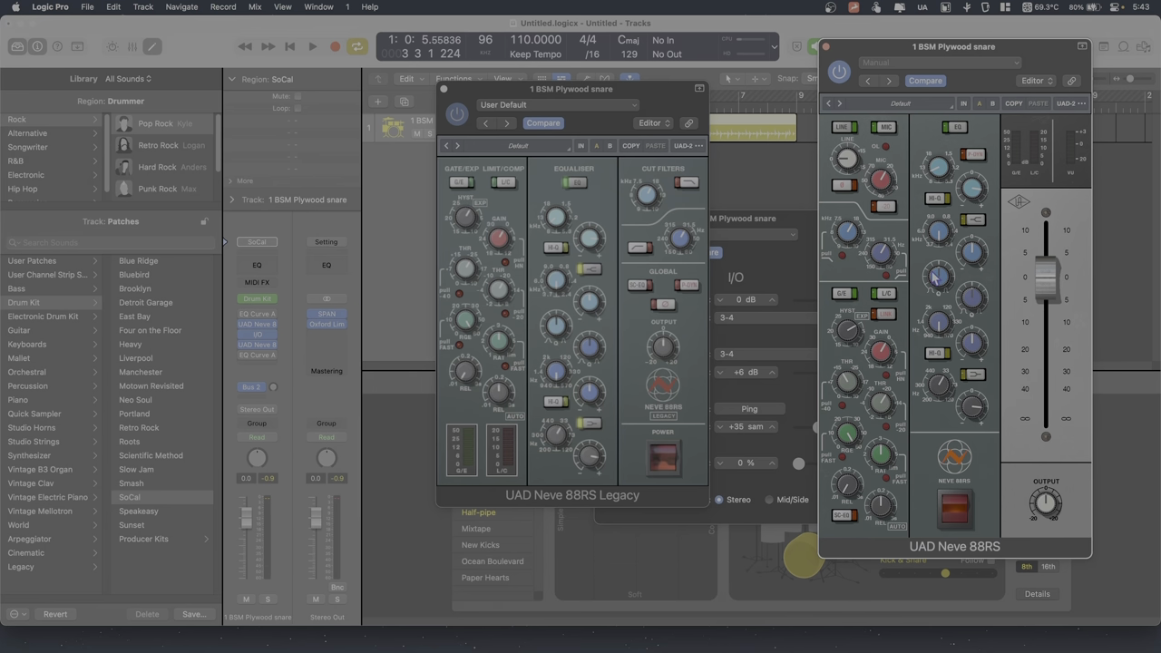
left_click_drag(939, 53, 957, 32)
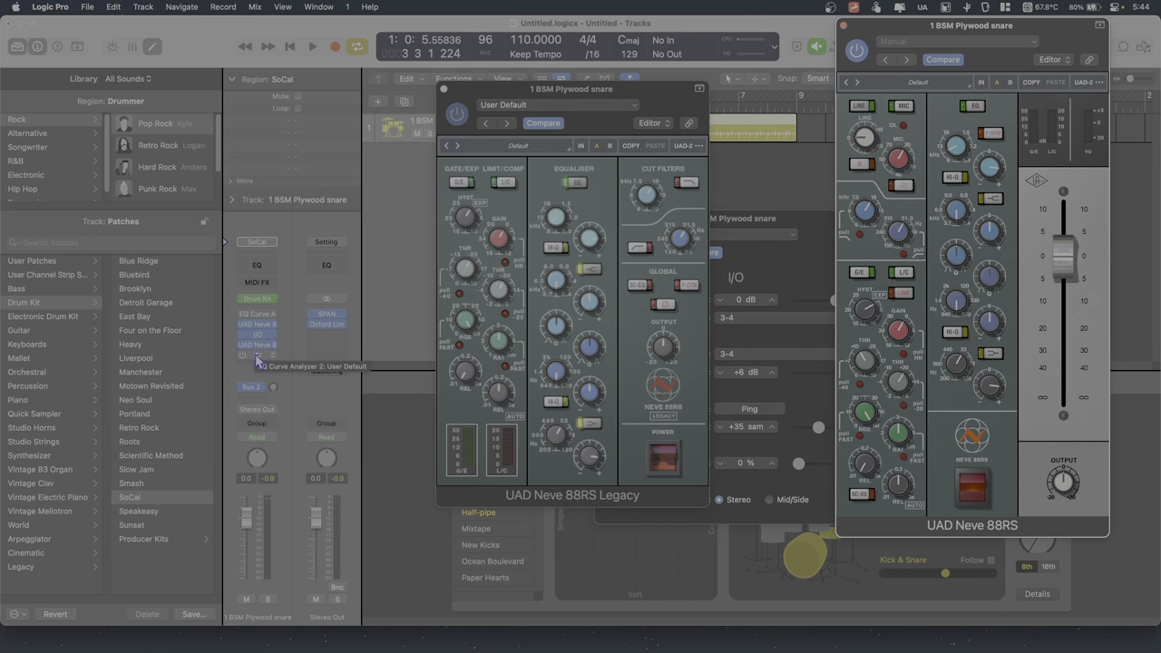
Re-enable the EQ Curve Analyzer instances on the snare track and open the last one over the plug-in windows
scroll(257, 367, "down", 1)
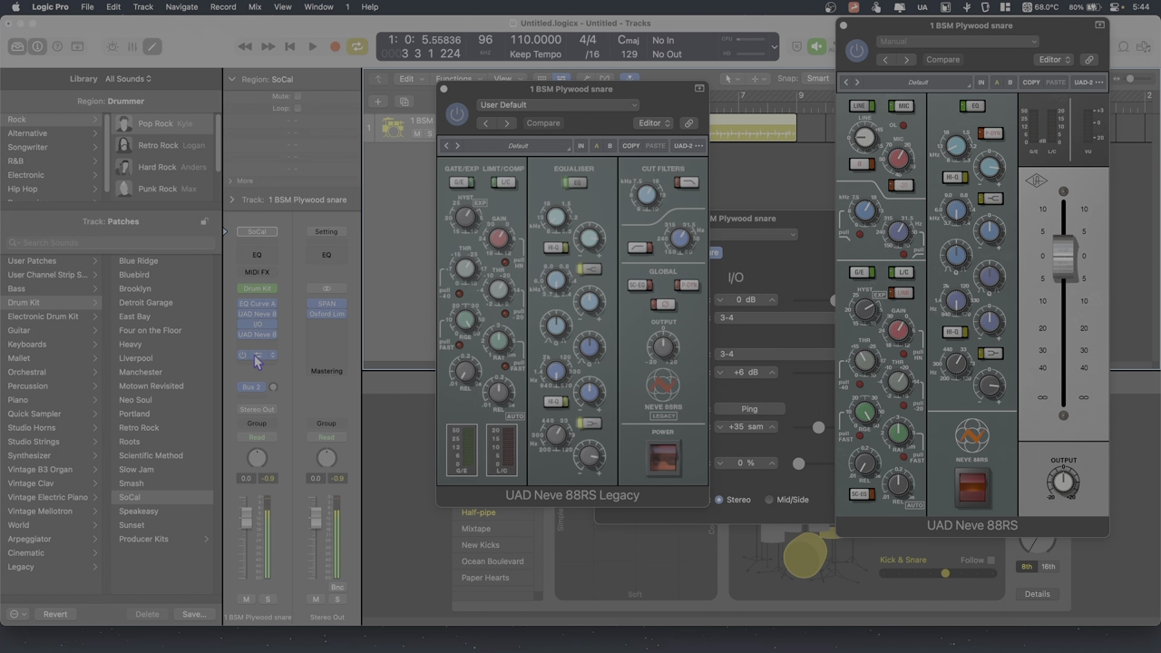
left_click(256, 358)
left_click_drag(650, 202, 768, 201)
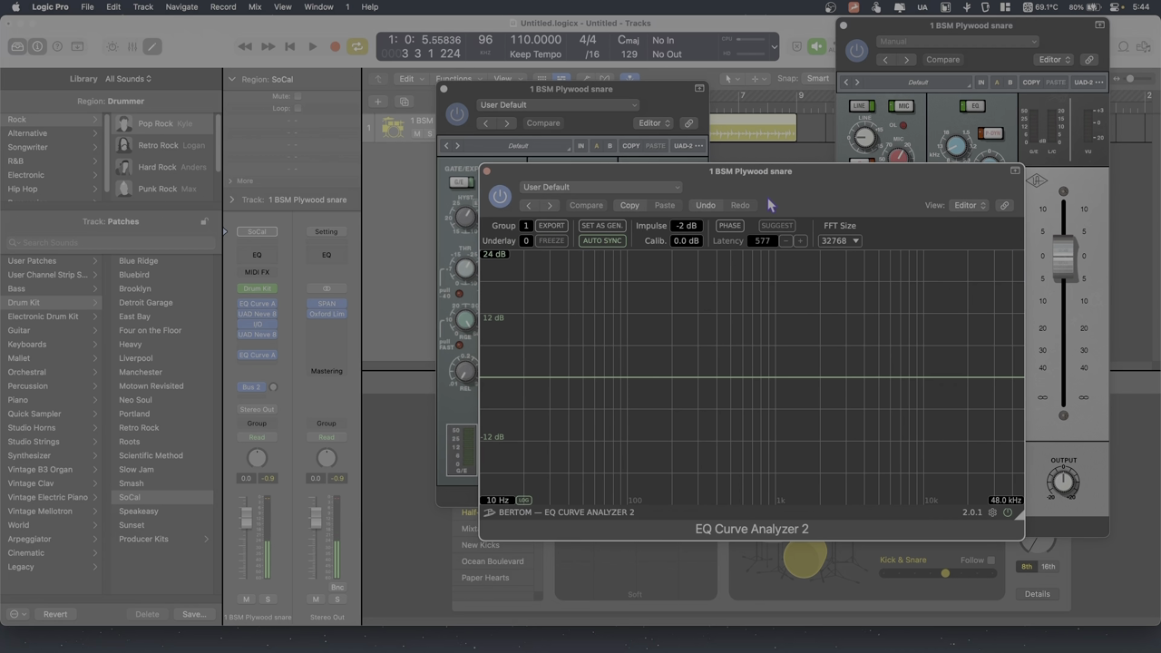
Bypass the Neve 88RS, examine the curve of the powered-on Legacy version, and bypass and close the Legacy version
left_click(858, 52)
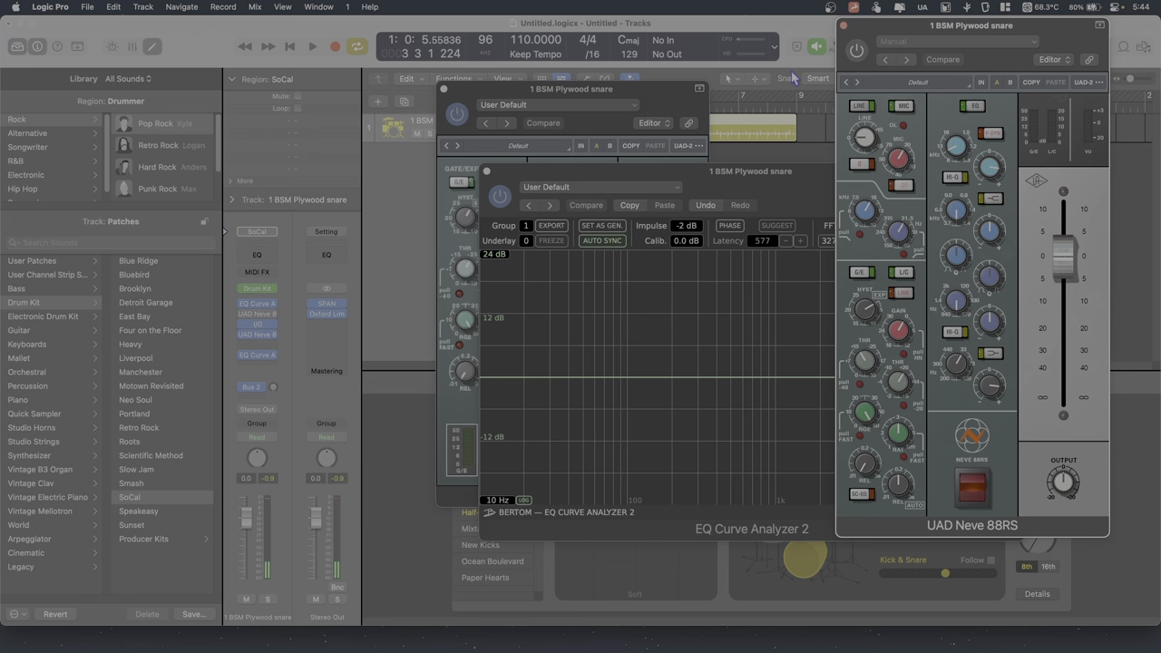
left_click(599, 86)
left_click(666, 459)
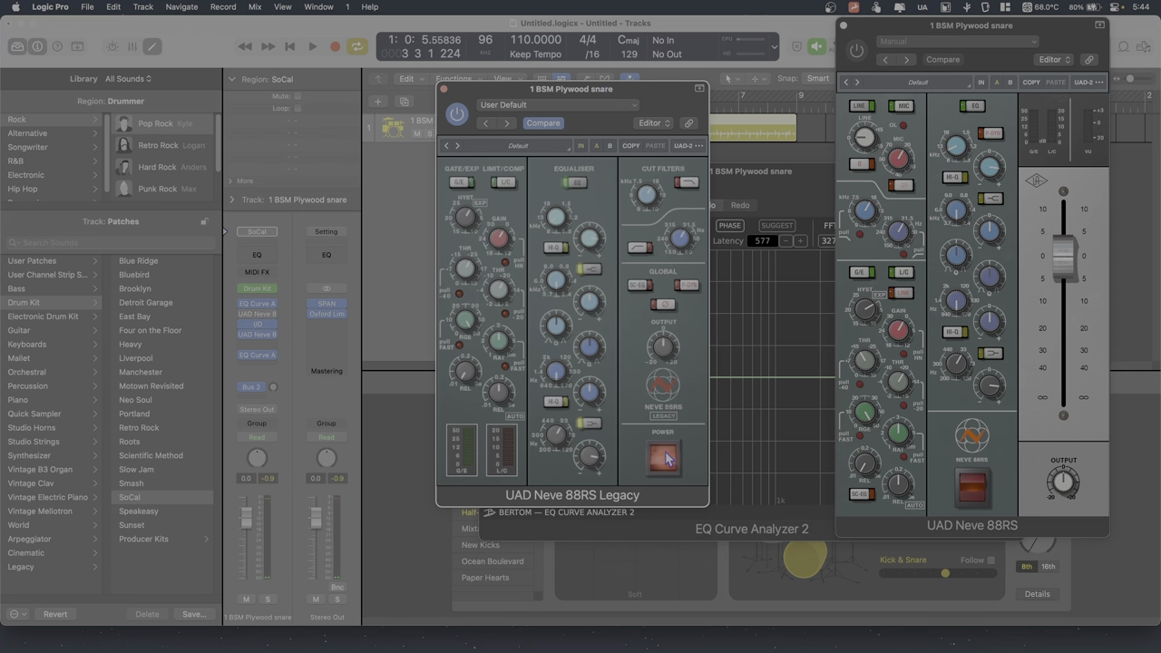
left_click(790, 187)
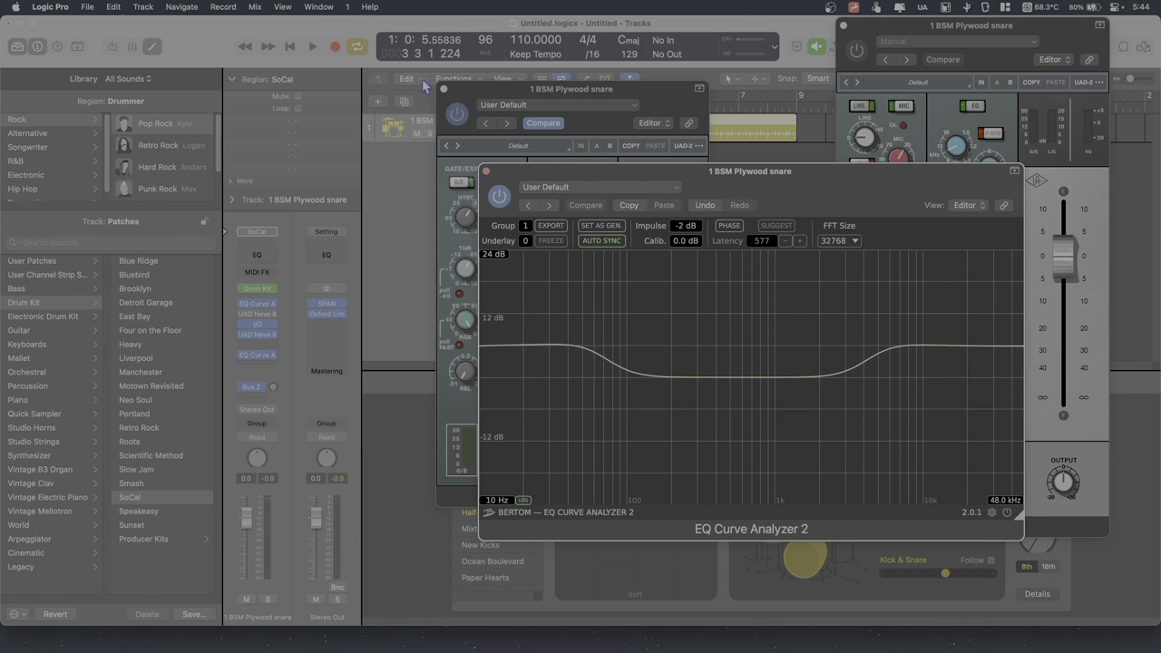
left_click(458, 113)
left_click(444, 88)
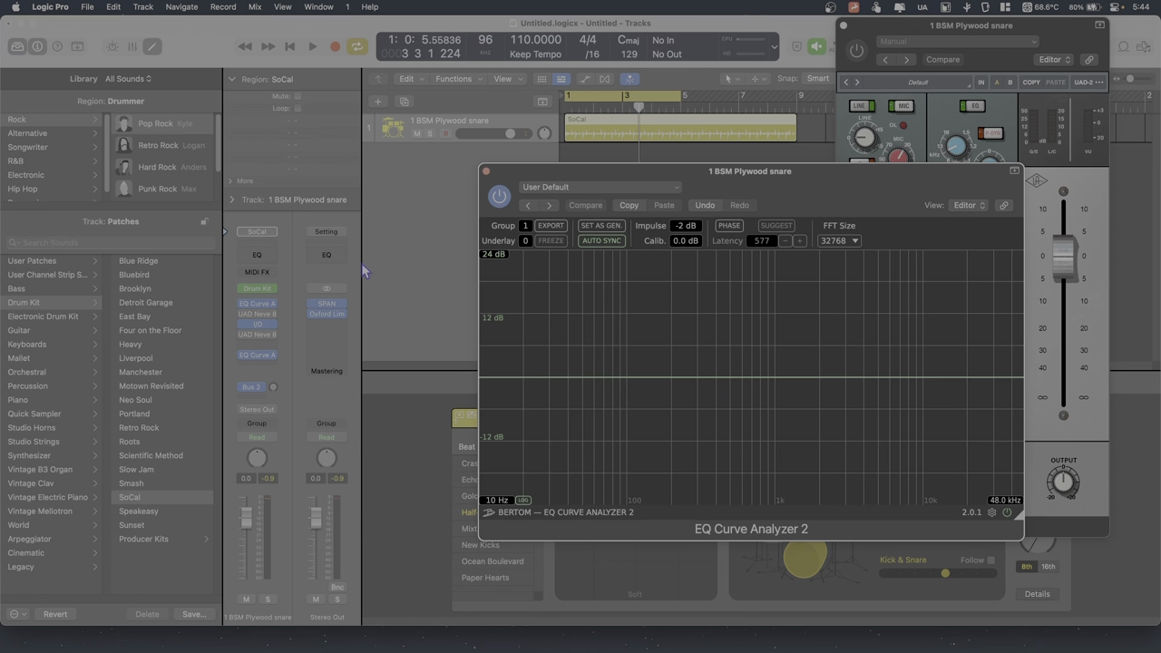
Insert the UADx LA-3A Compressor on the snare track before the last EQ Curve Analyzer
left_click(253, 351)
mouse_move(300, 603)
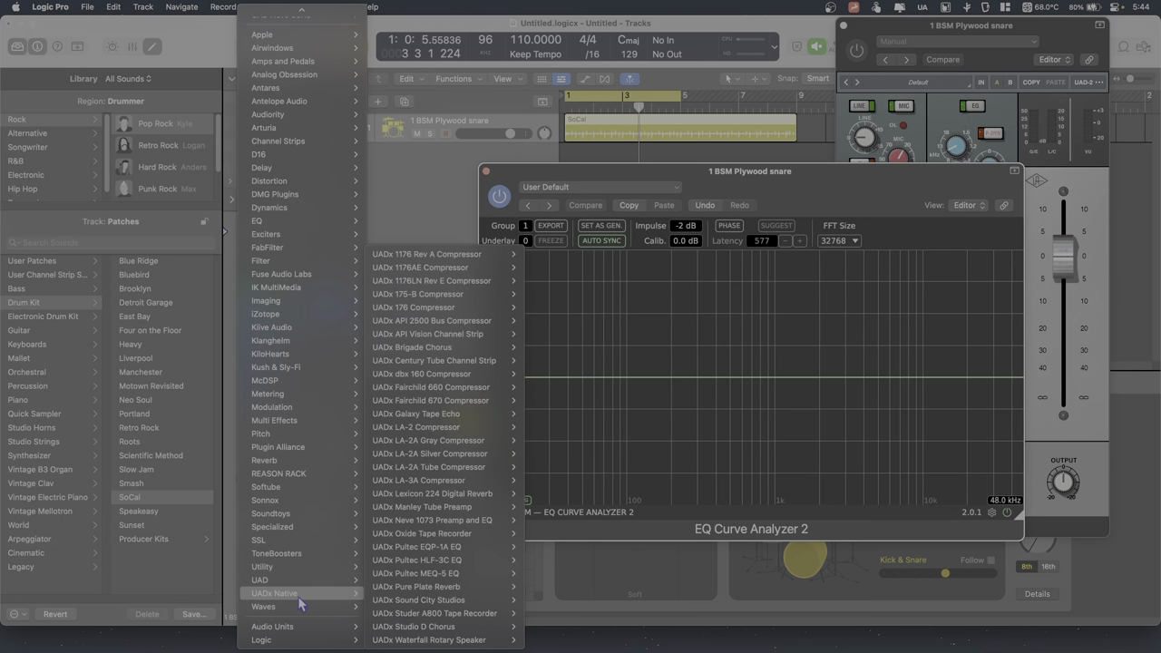
left_click(461, 482)
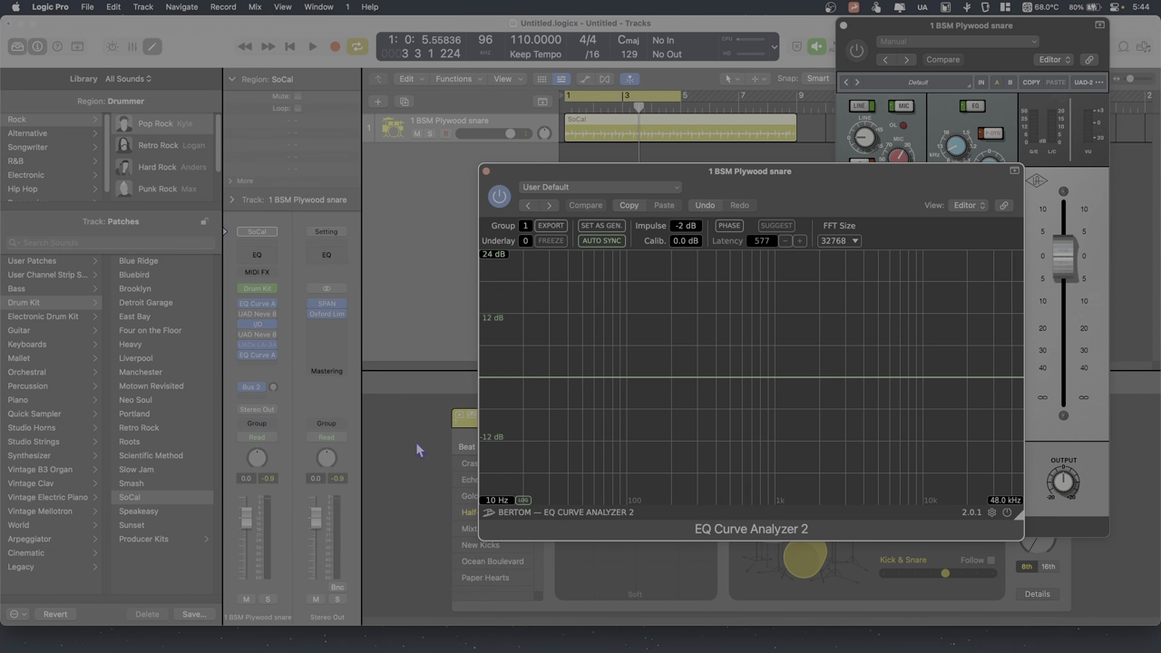
Replace the LA-3A on the snare track with the UADx dbx 160 Compressor to check its curve in the analyzer
left_click(275, 352)
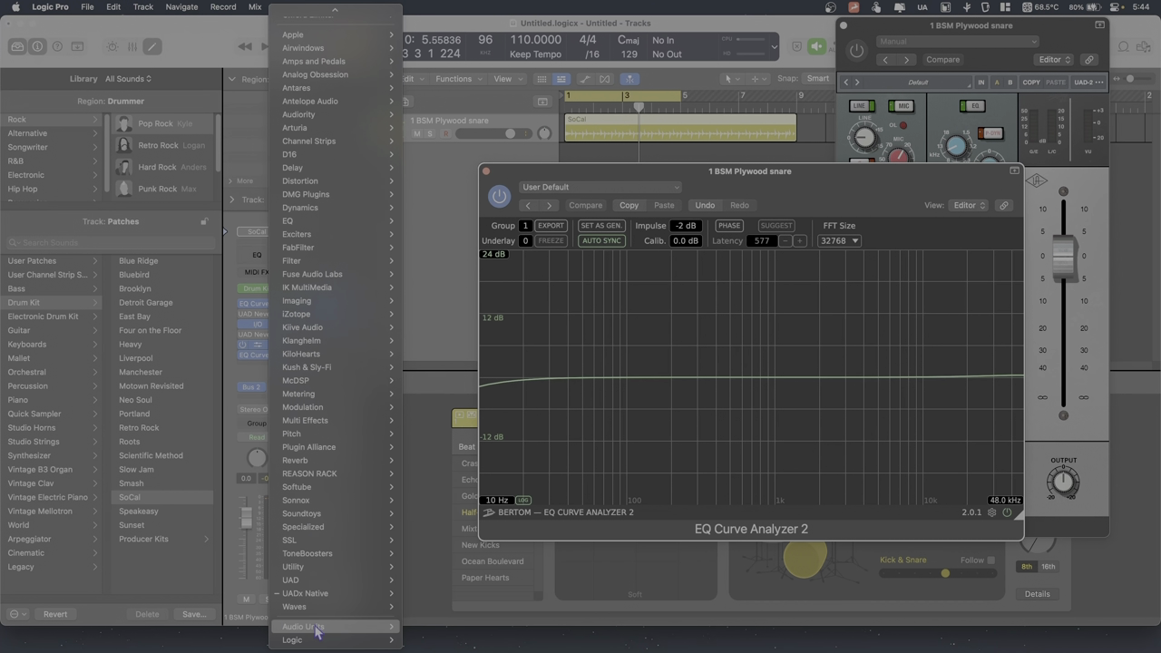
mouse_move(317, 608)
mouse_move(504, 283)
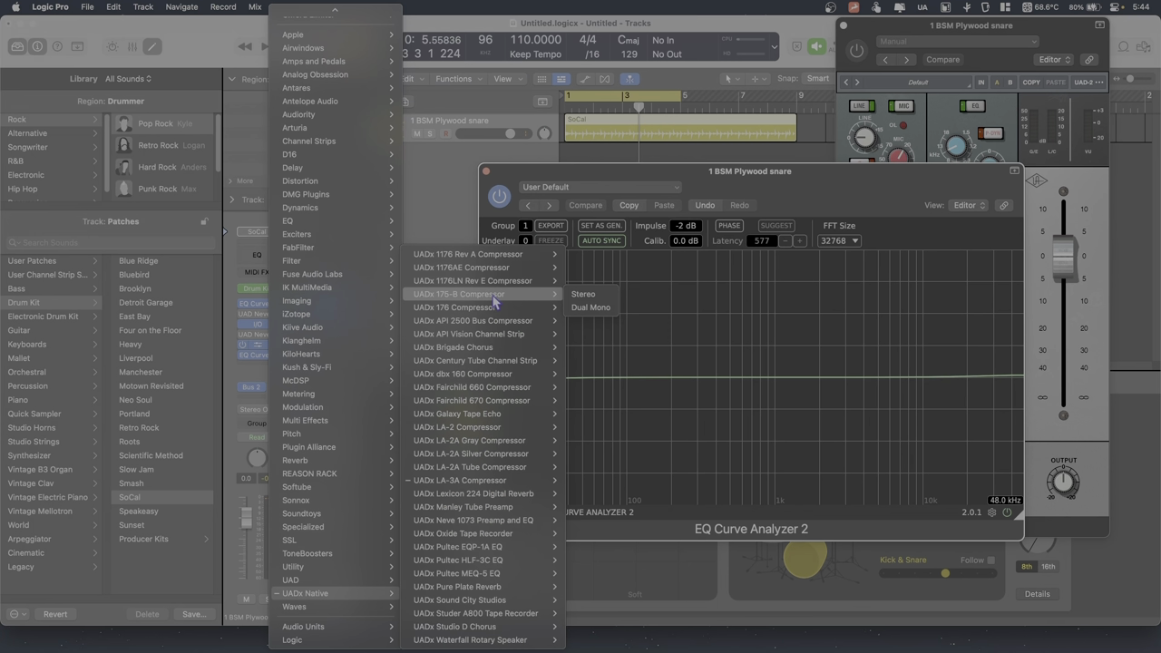
key("Escape")
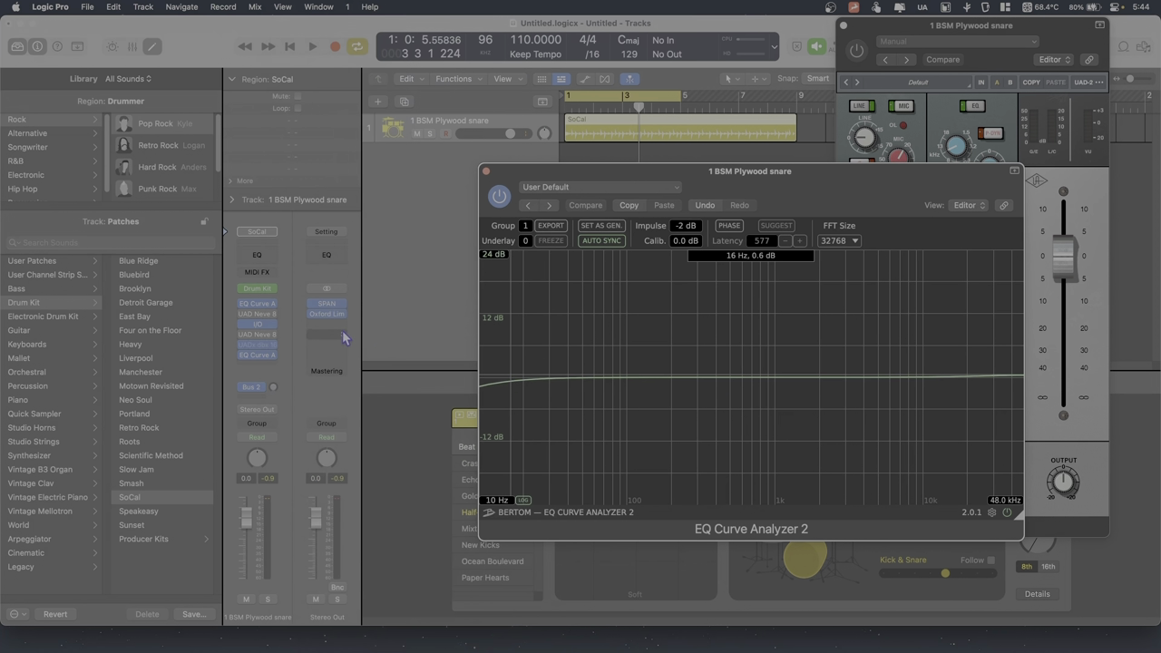
mouse_move(270, 352)
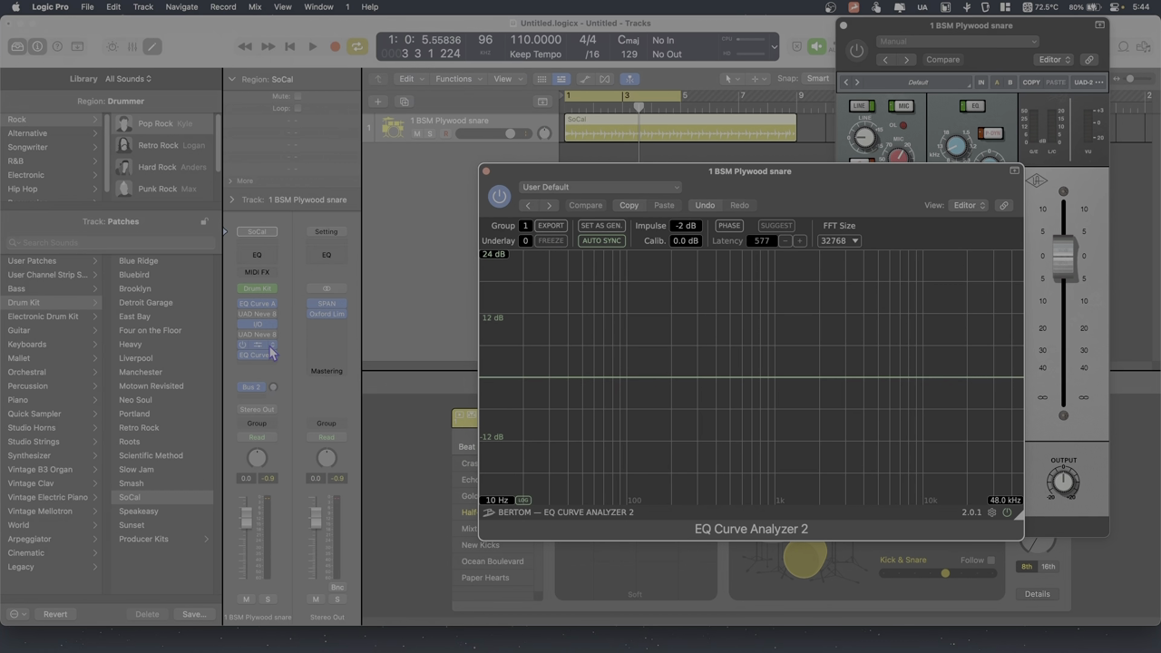
Replace the dbx 160 on the snare track with the UADx LA-2 Compressor
left_click(271, 349)
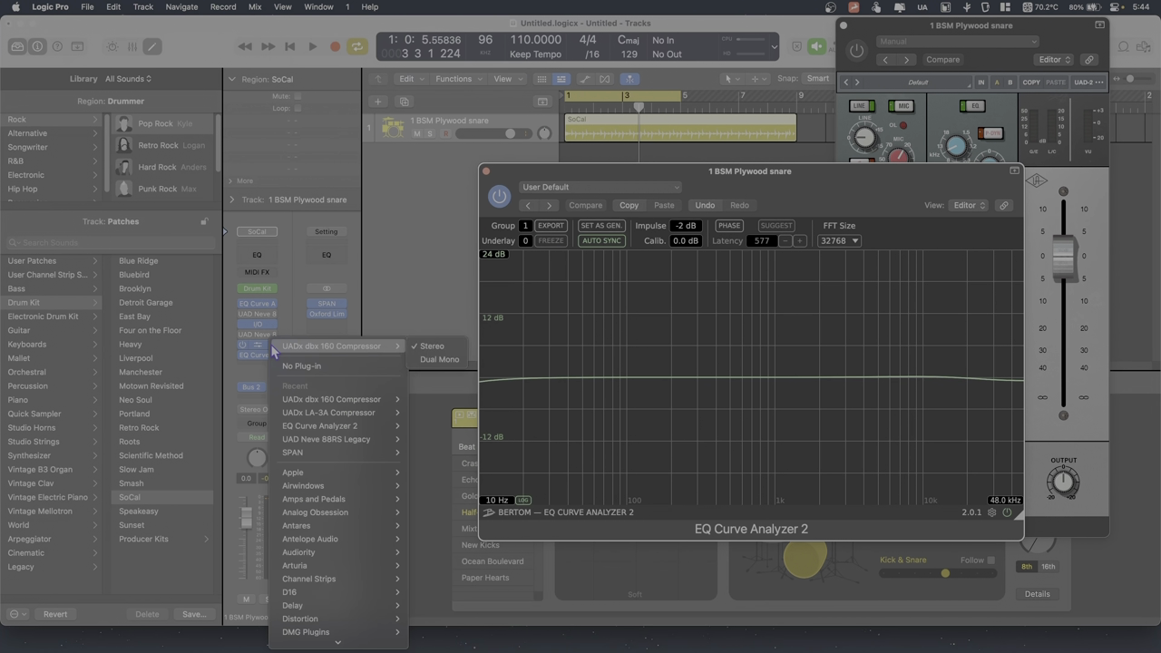
scroll(306, 544, "down", 5)
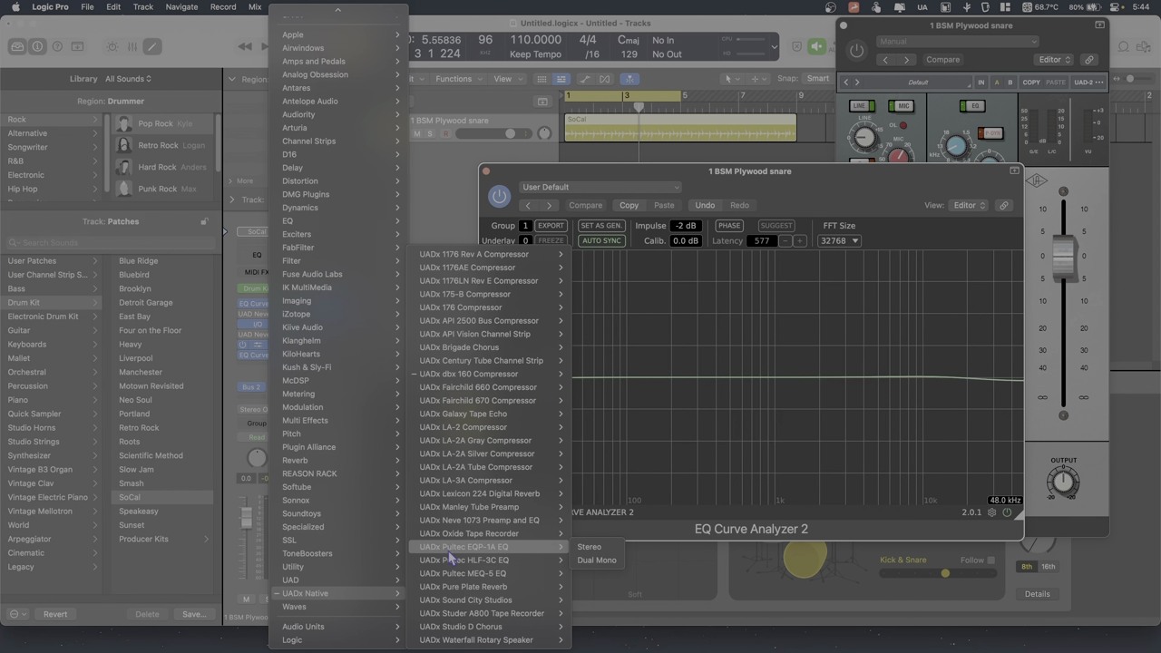
mouse_move(472, 458)
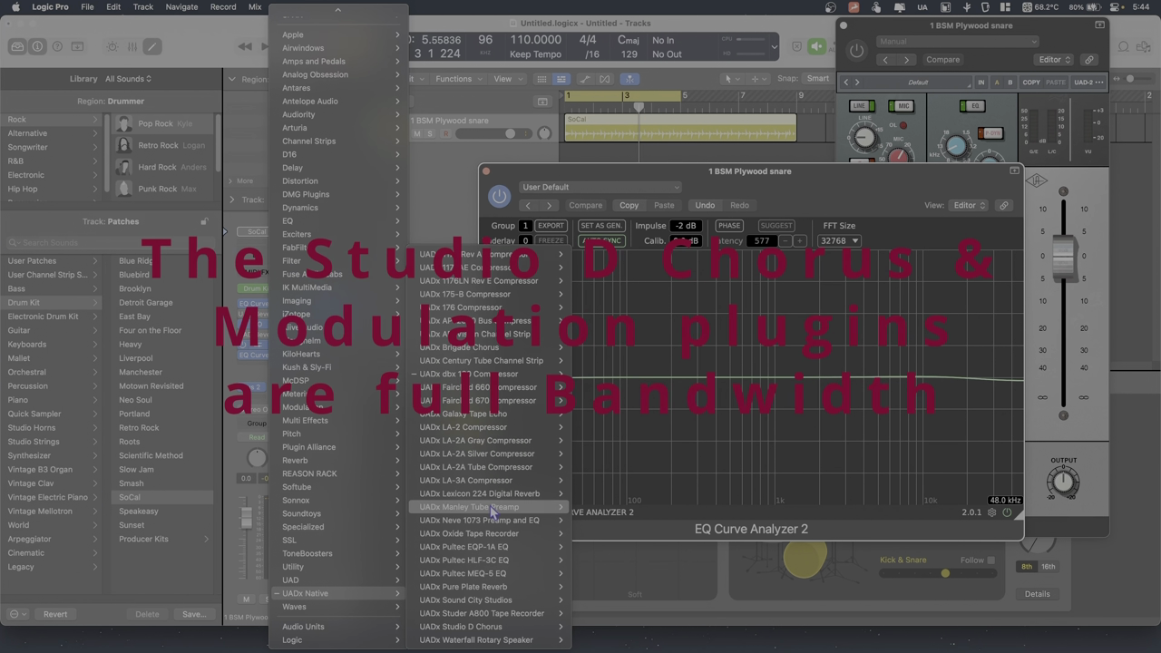
mouse_move(491, 547)
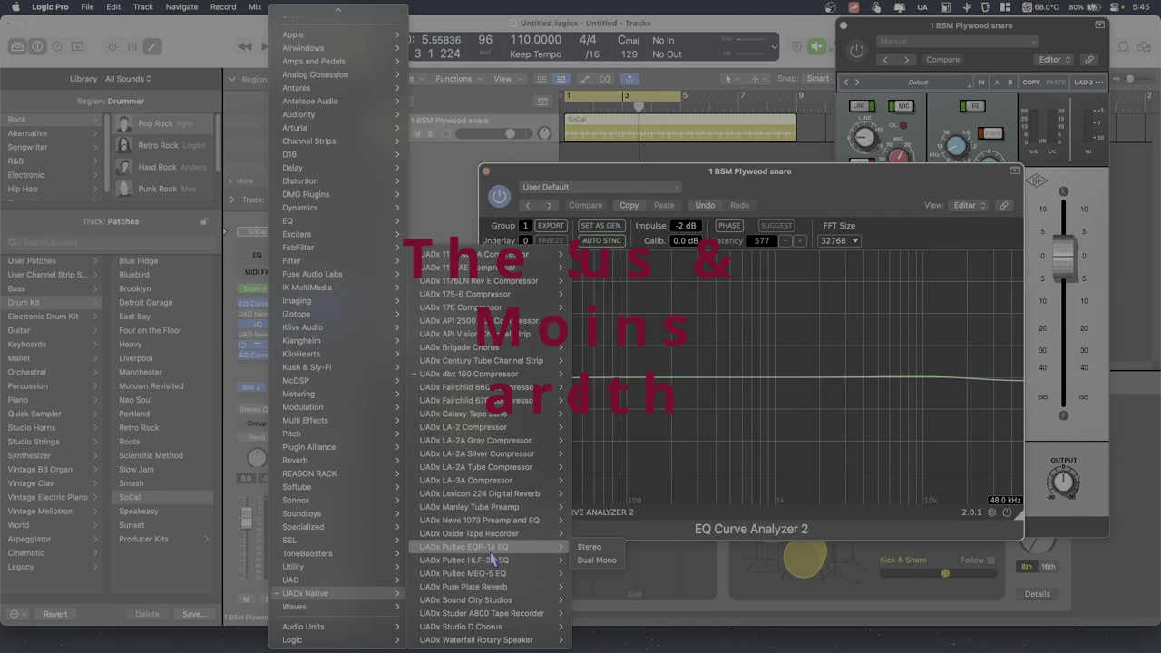
mouse_move(494, 575)
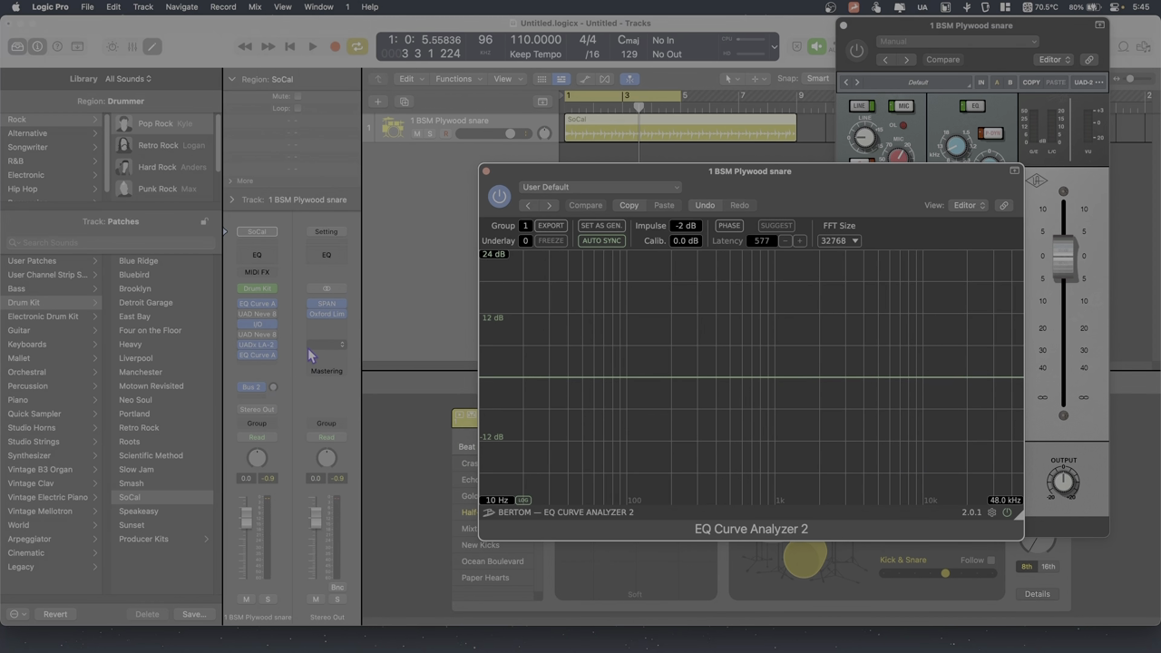
Open the LA-2 Compressor's window and move it clear of the EQ Curve Analyzer's curve
left_click(243, 344)
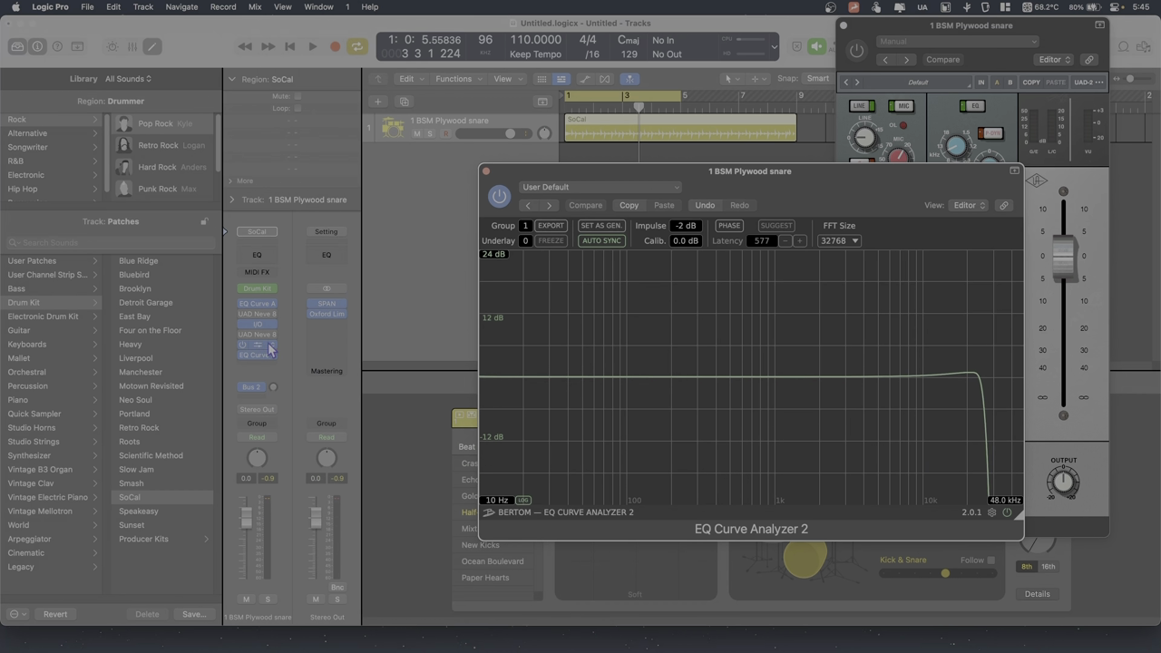
left_click(259, 346)
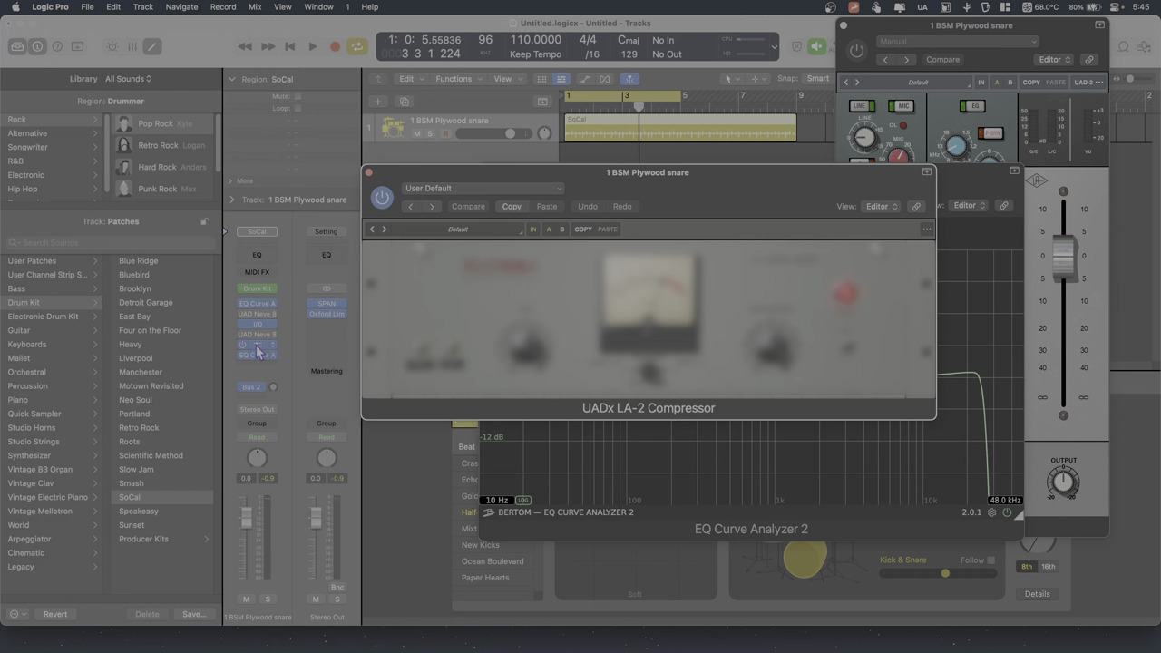
left_click_drag(804, 205, 741, 65)
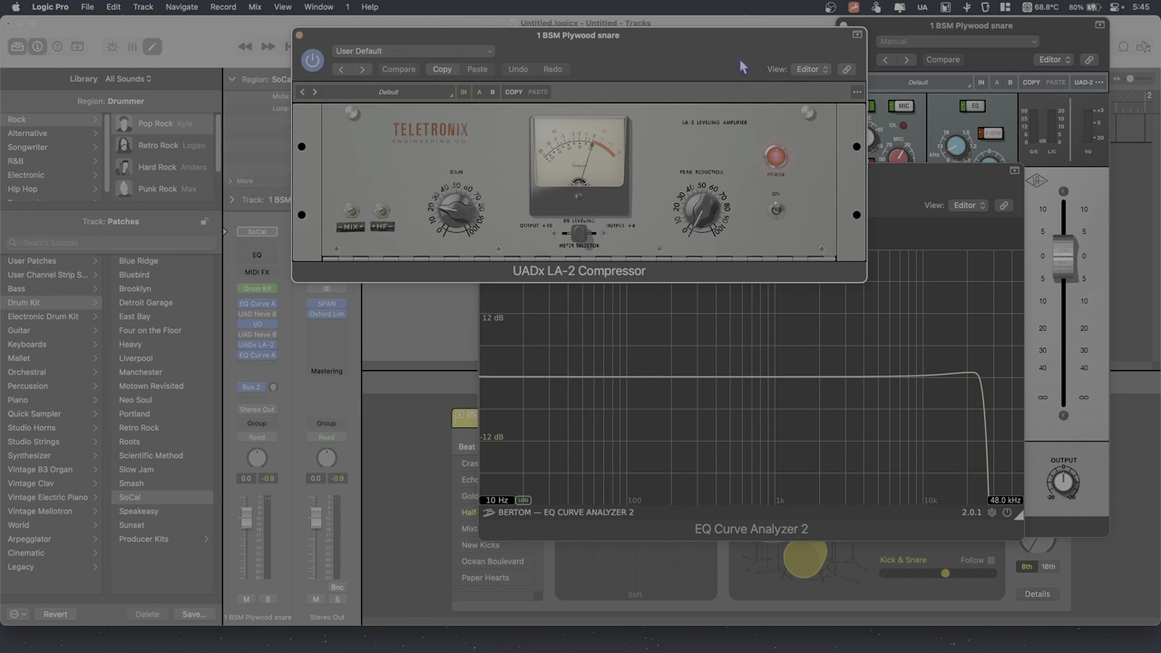
Replace the LA-2 on the snare track with the UADx Fairchild 670 Compressor
left_click(271, 347)
scroll(308, 590, "down", 10)
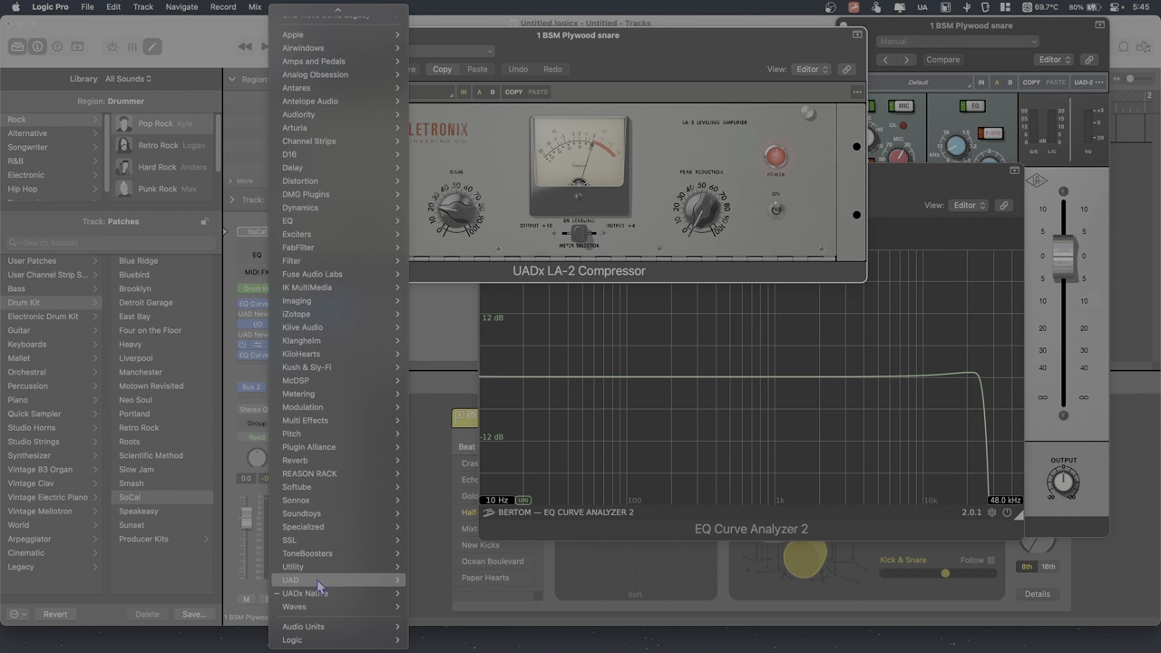
mouse_move(305, 594)
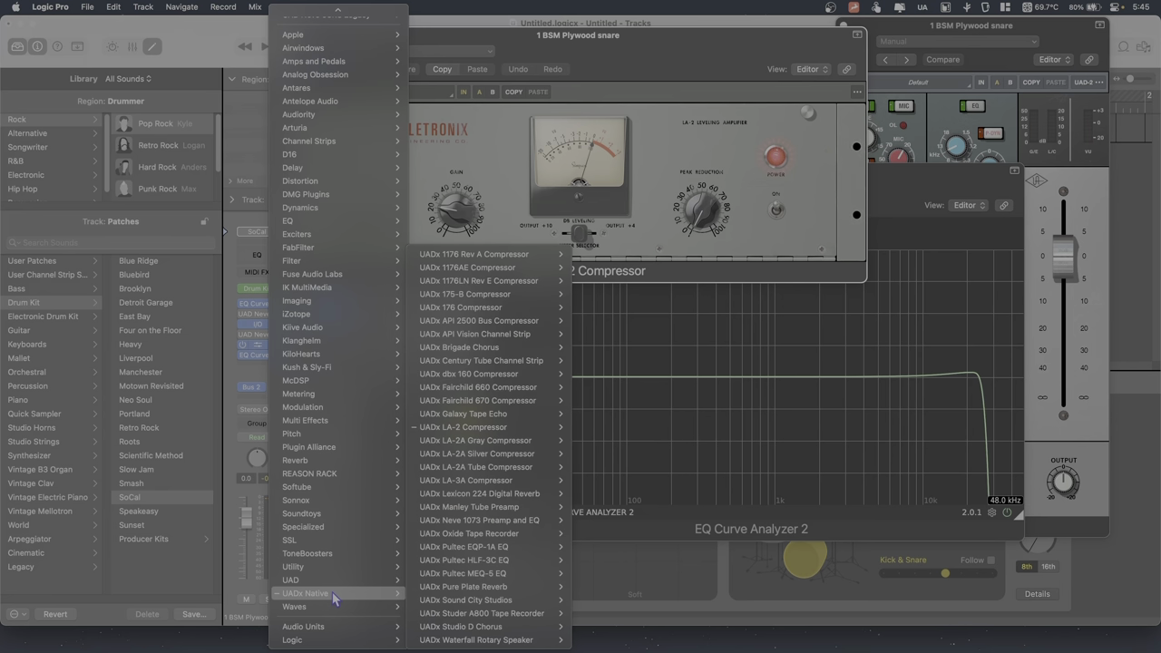
left_click(511, 404)
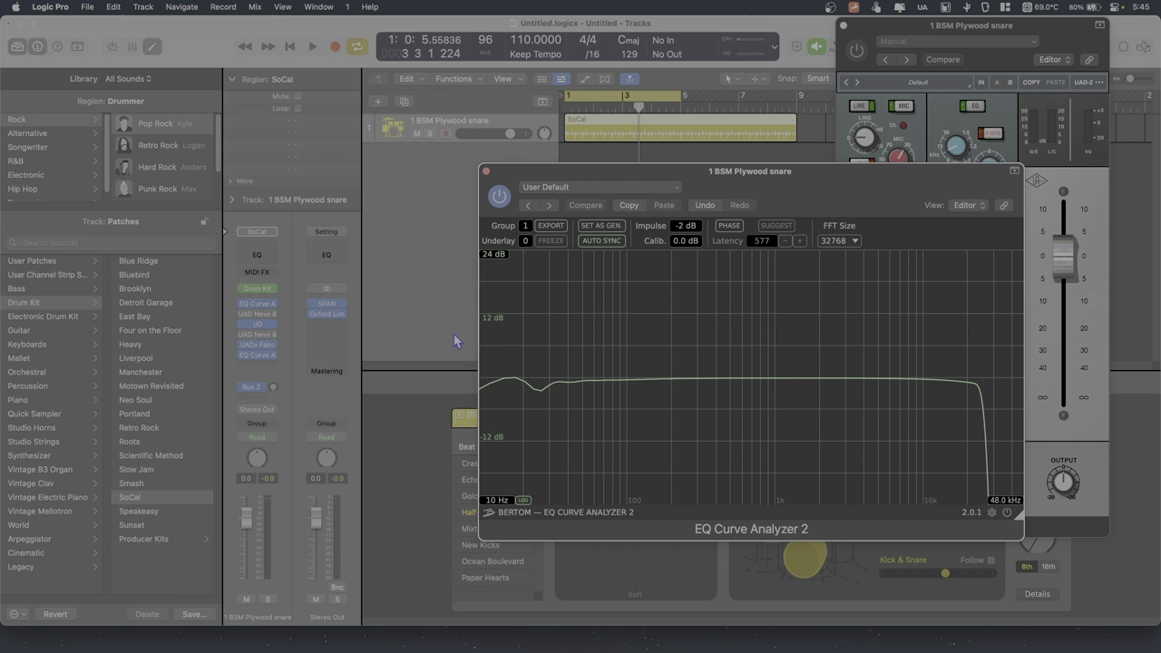
Replace the UADx Fairchild 670 with the UAD Fairchild 670 Legacy, view its interface, and close its window
left_click(272, 346)
scroll(348, 454, "down", 10)
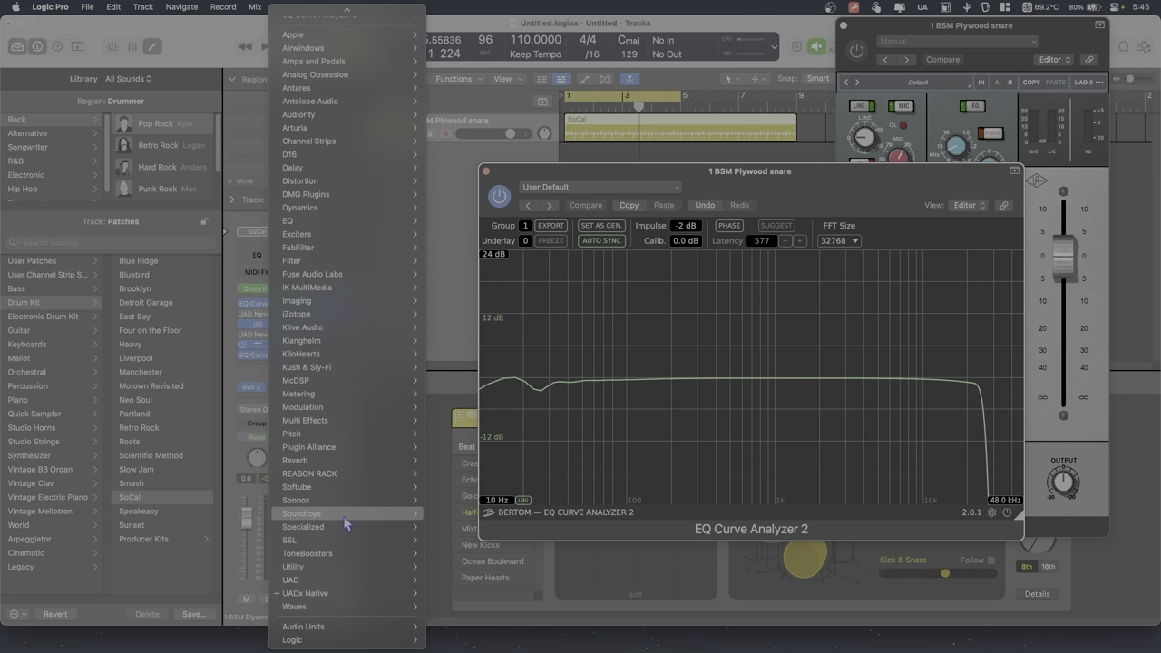
mouse_move(358, 581)
mouse_move(488, 418)
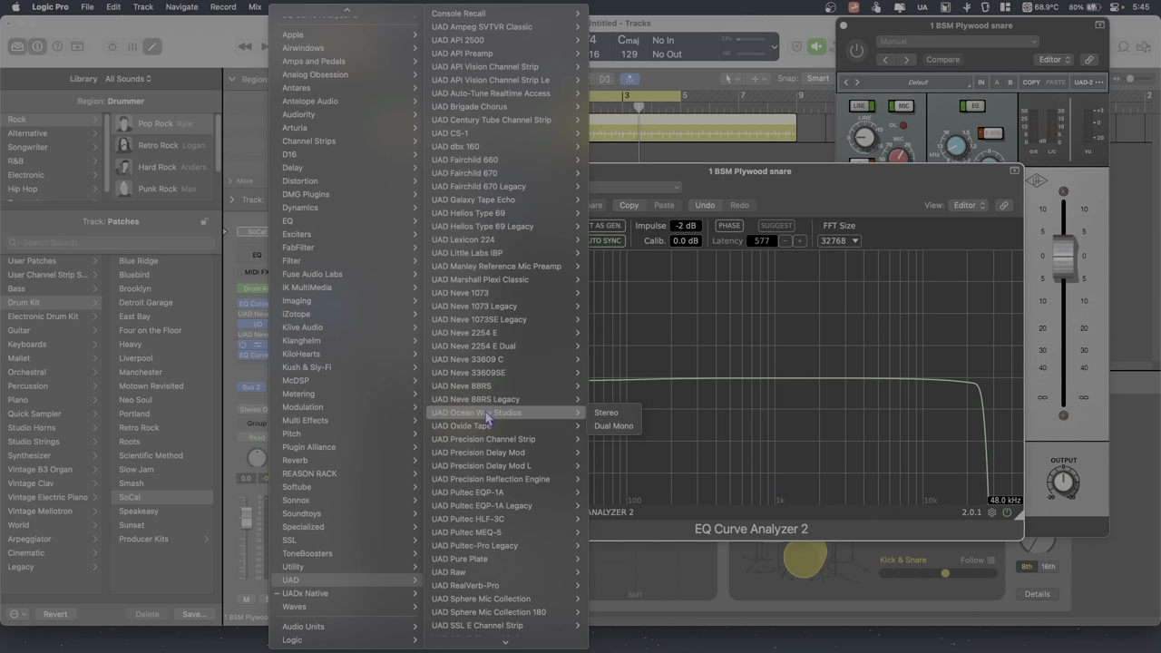
left_click(526, 187)
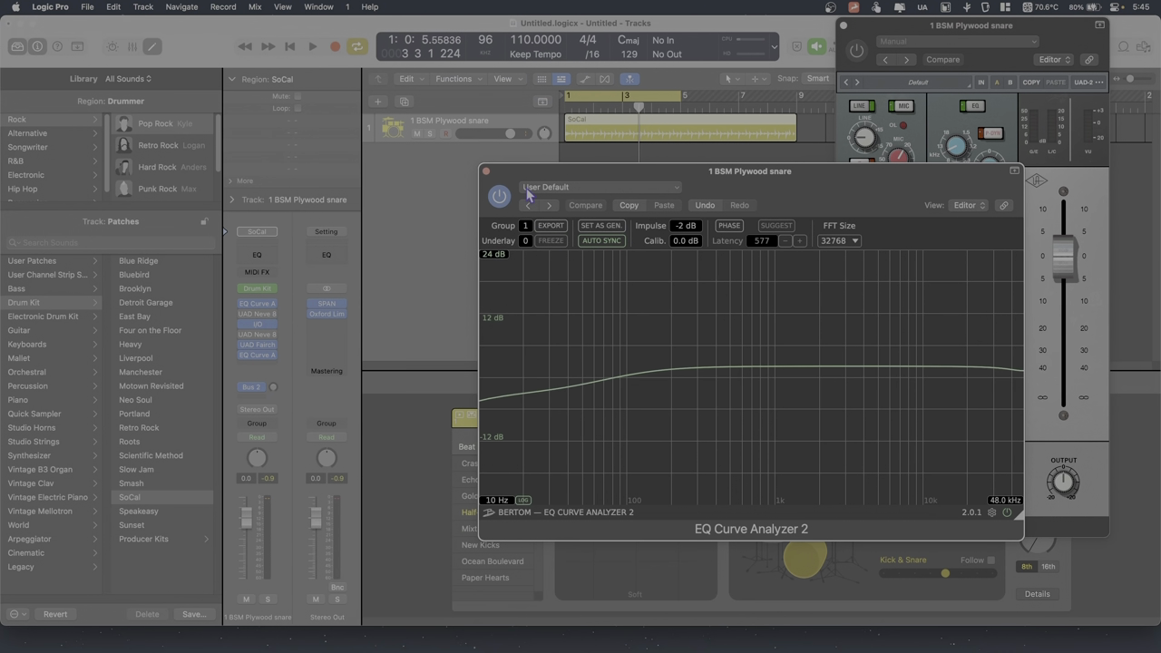
left_click(259, 346)
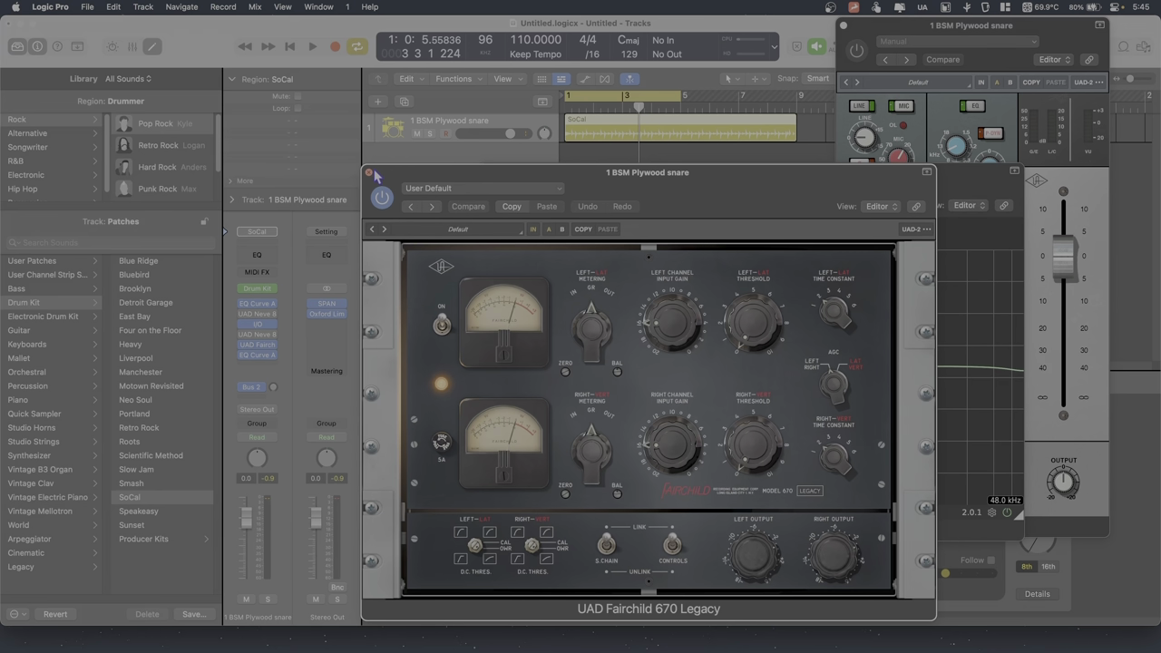
left_click(369, 172)
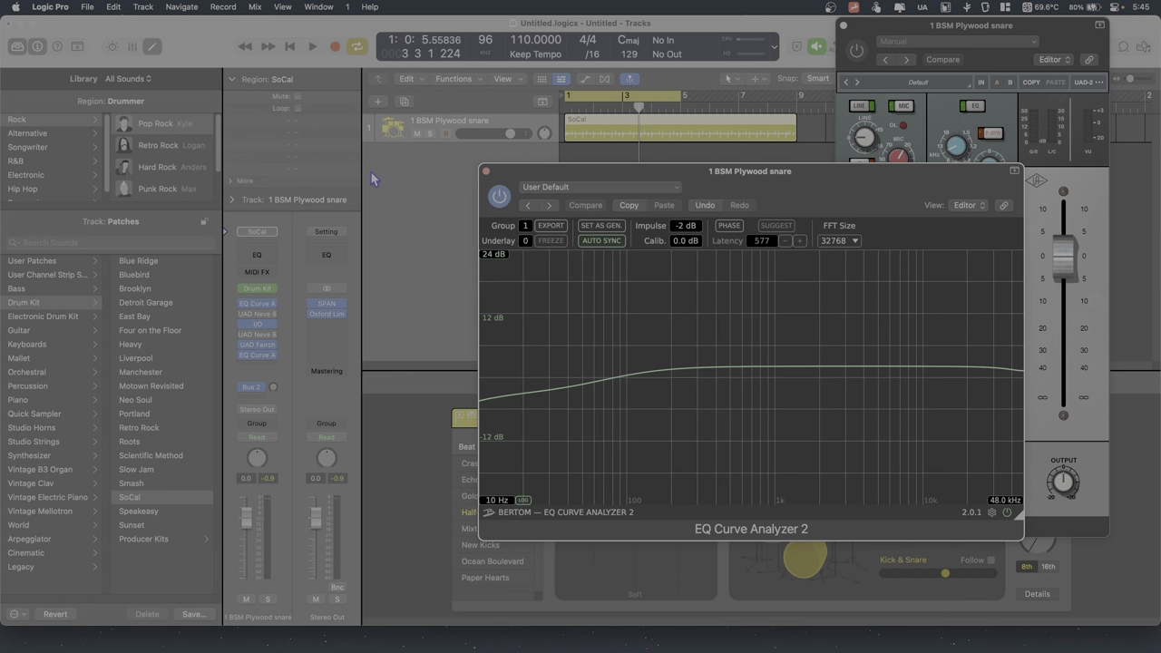
Replace the Fairchild 670 Legacy on the snare track with the stereo UAD Neve 33609SE
left_click(269, 347)
scroll(313, 520, "down", 5)
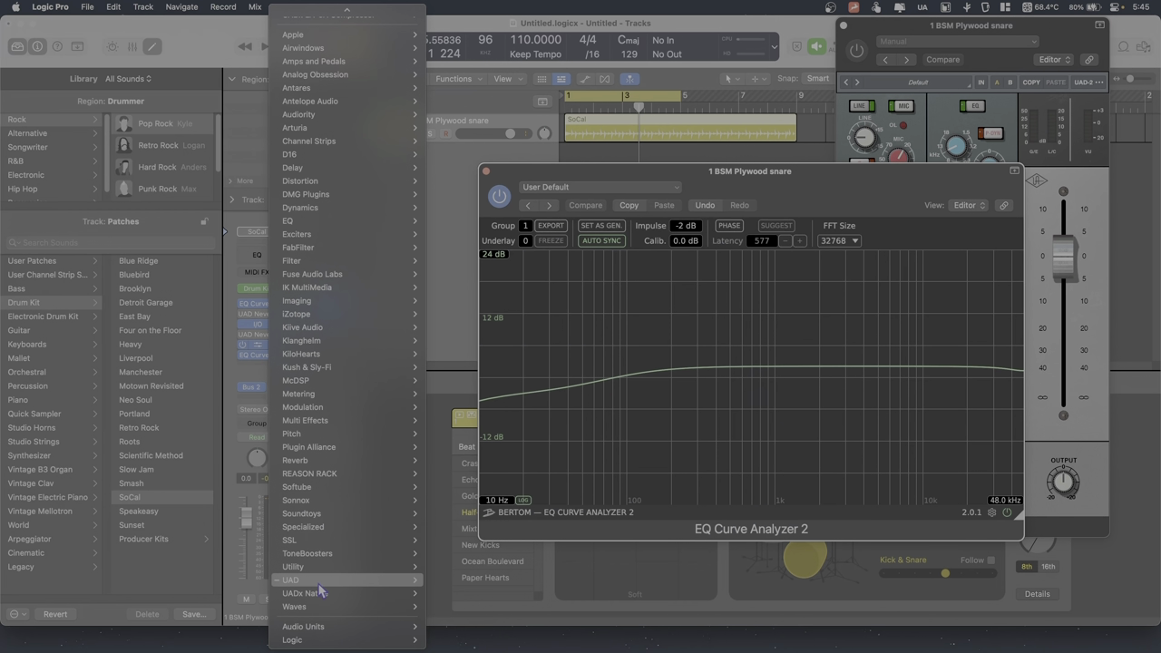
mouse_move(317, 583)
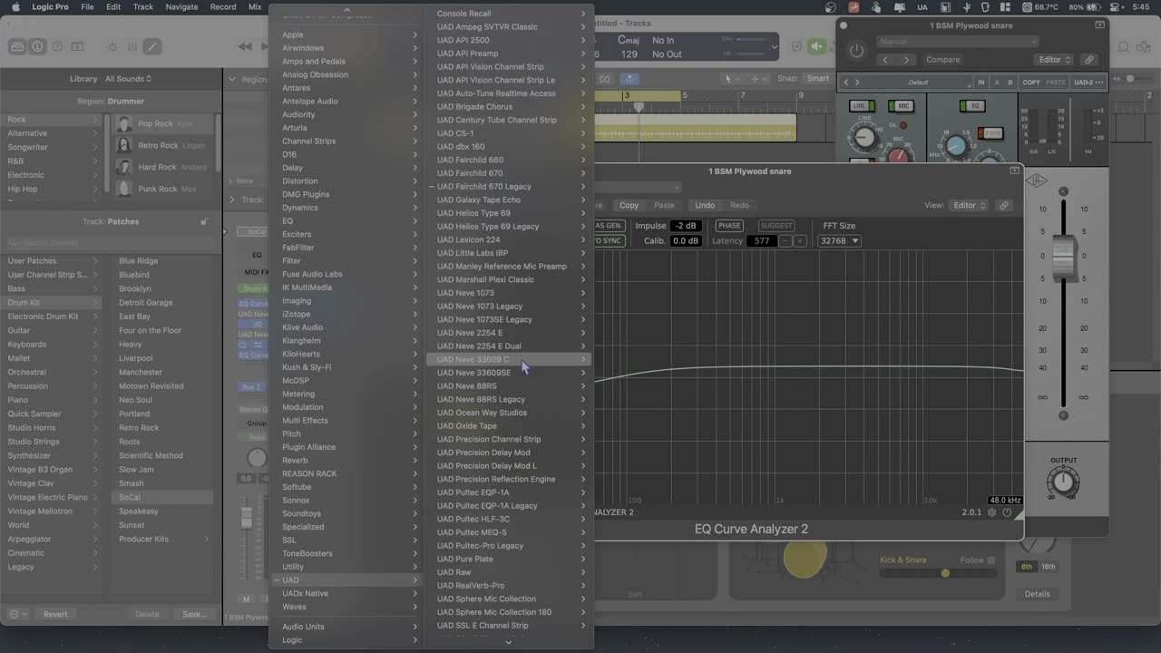
mouse_move(525, 365)
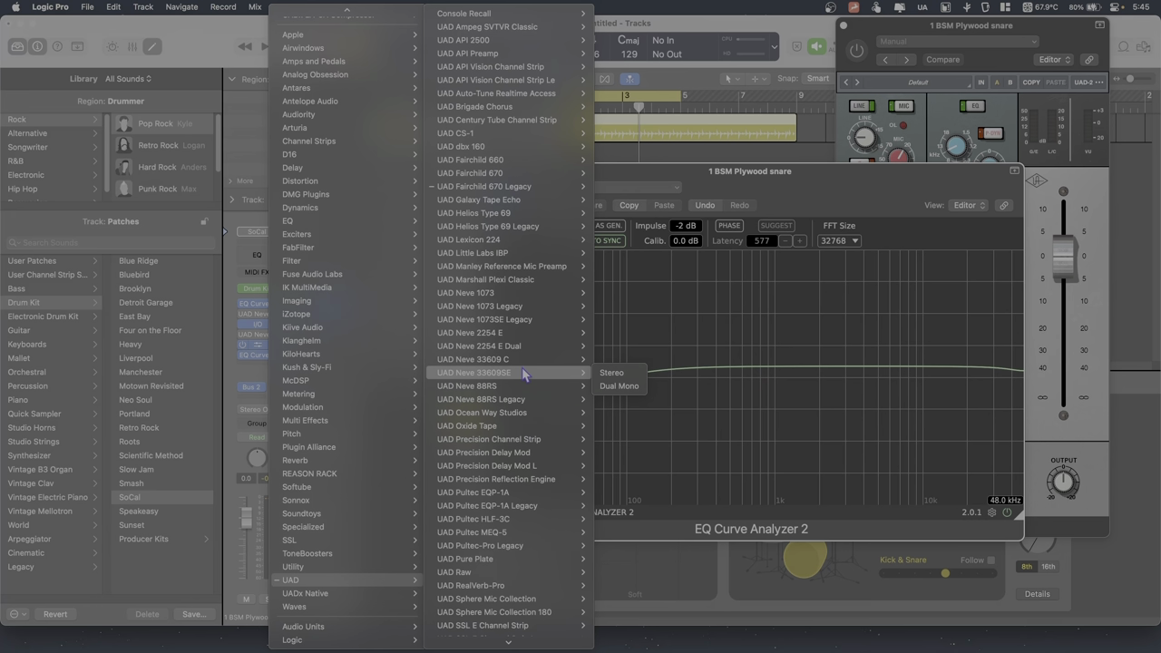
left_click(610, 373)
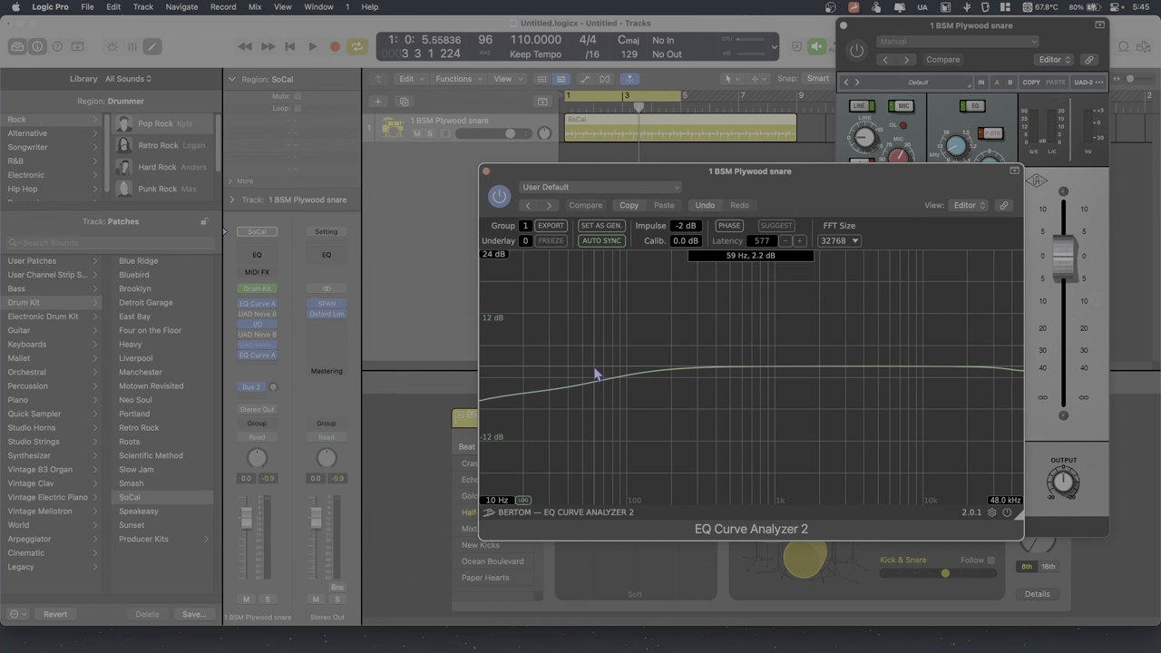
Replace the Neve 33609SE with the UAD Neve 33609 C and show the phase curve in the analyzer with a latency of 2672
left_click(266, 348)
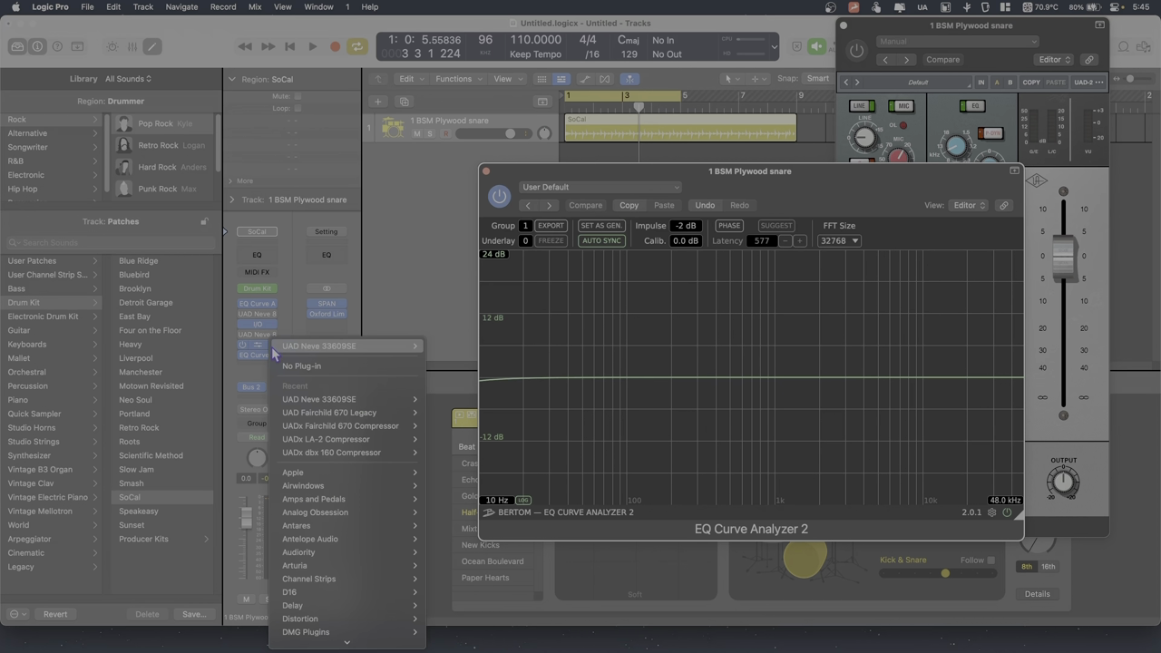
mouse_move(363, 580)
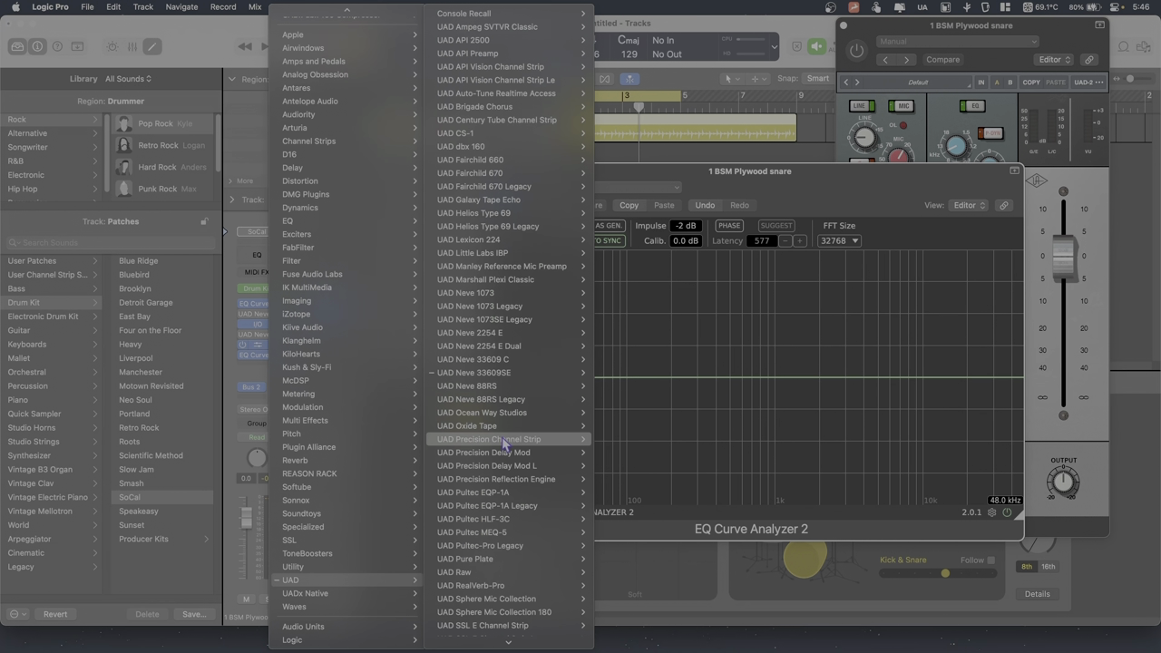
left_click(617, 372)
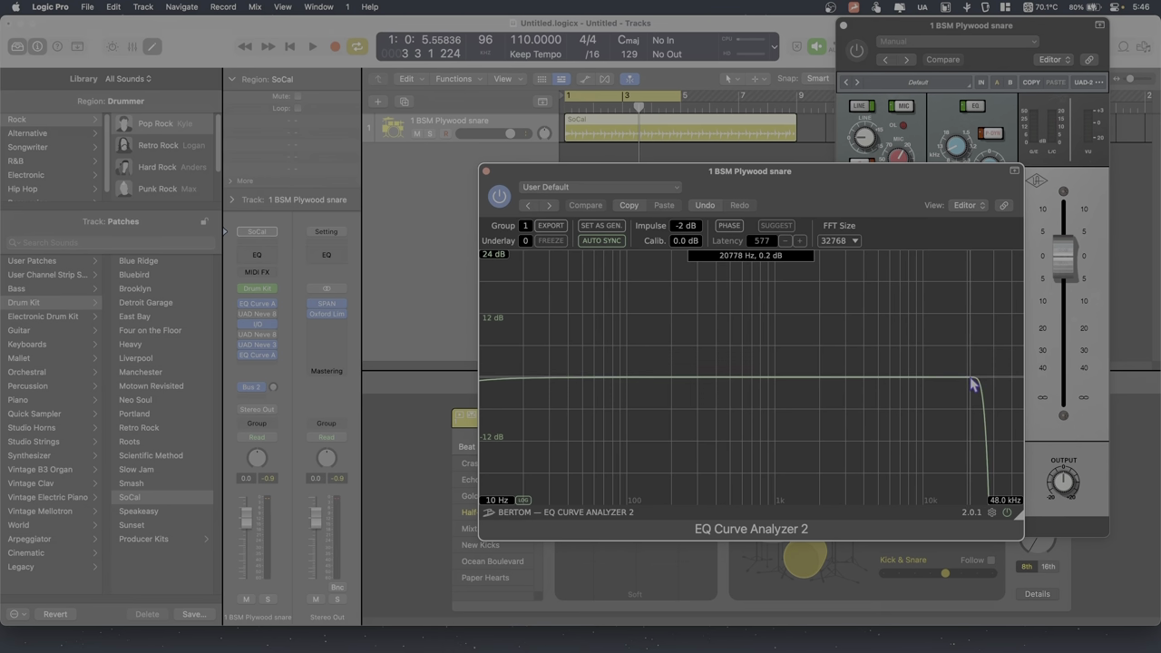
left_click(729, 225)
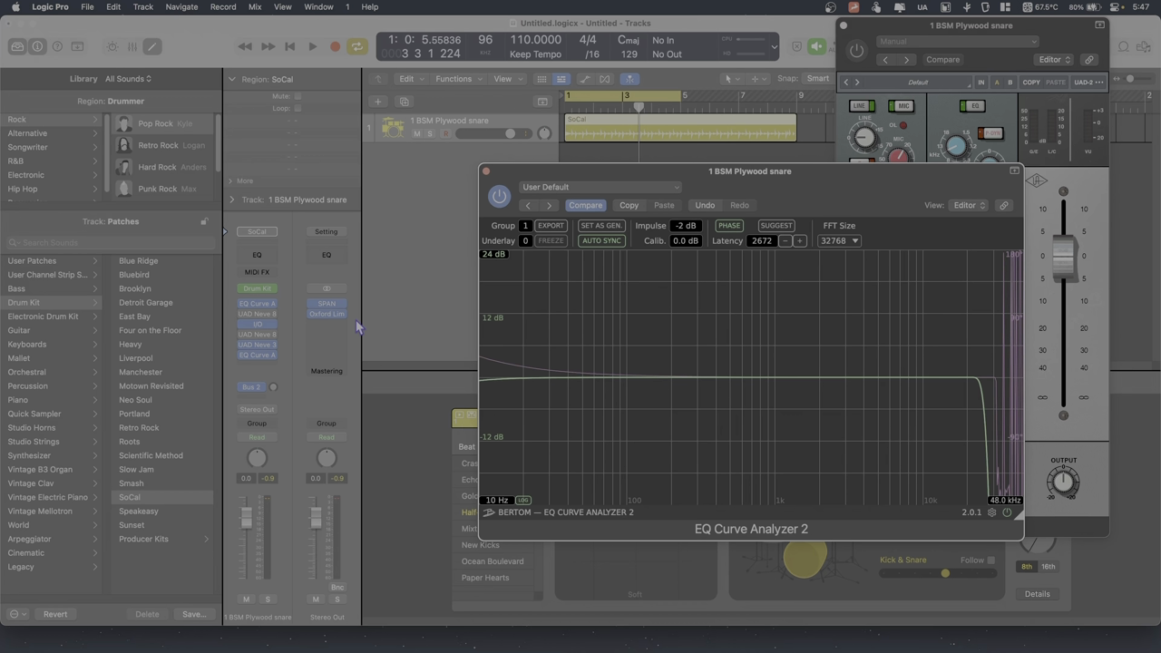
Toggle the power of the I/O insert on the snare track and close the EQ Curve Analyzer window
left_click(243, 325)
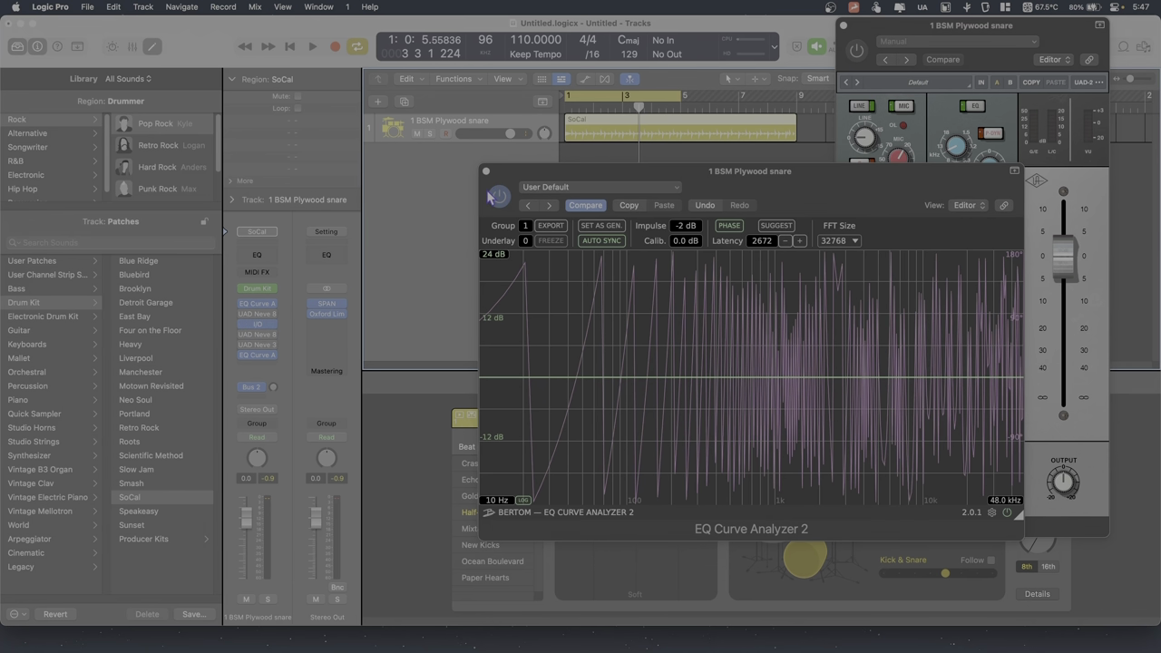
left_click(487, 172)
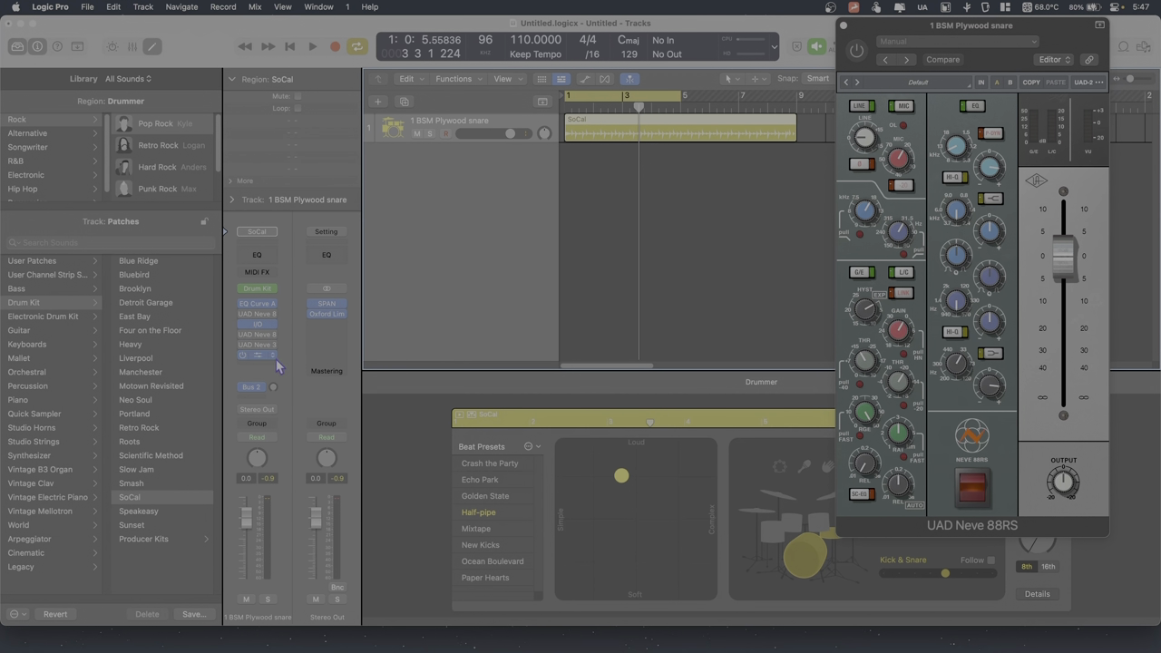